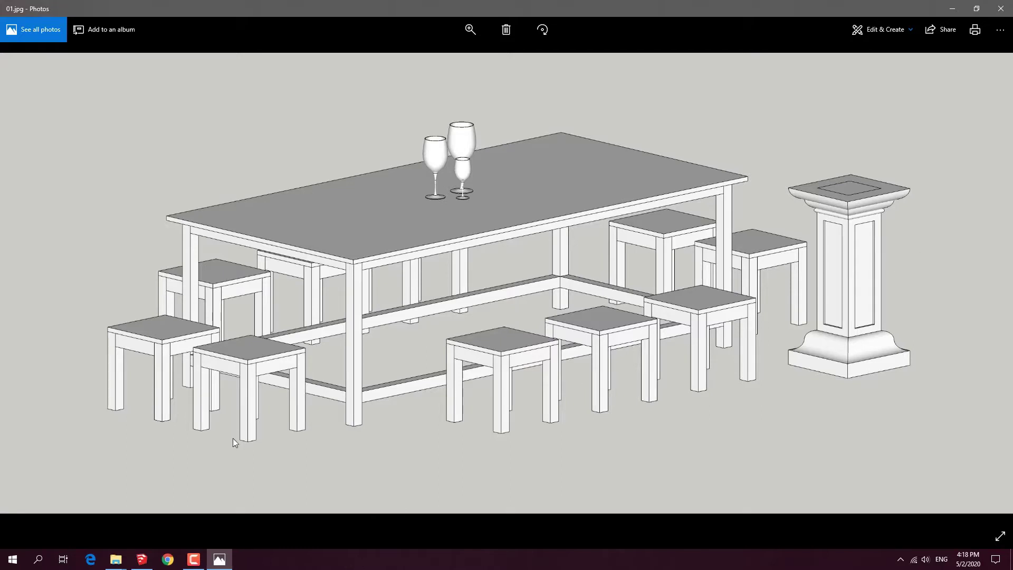
# Step: After viewing the wine-glass reference photo, bring the SketchUp model back to the front
pyautogui.click(135, 555)
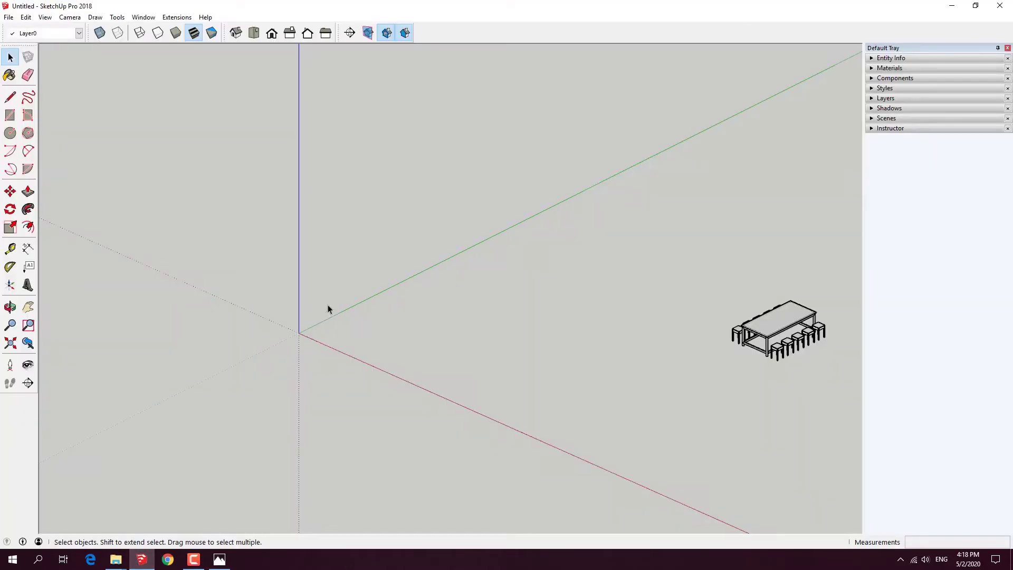
# Step: Draw a 300 by 300 mm square beside the table and stools
pyautogui.keyDown('shift'); pyautogui.moveTo(715, 384); pyautogui.dragTo(416, 398, button='middle'); pyautogui.keyUp('shift')
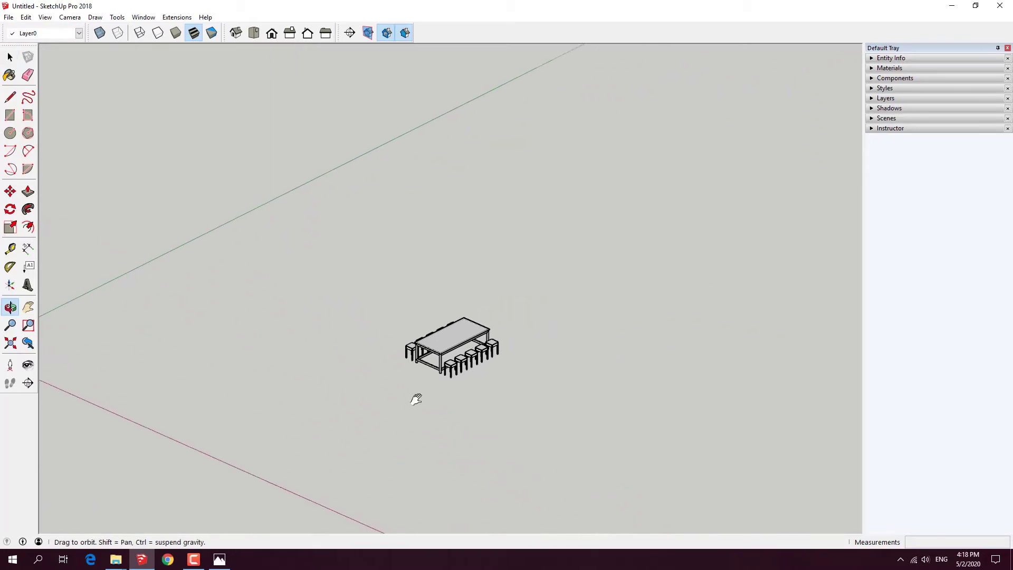
pyautogui.scroll(2, 438, 393)
pyautogui.scroll(4, 455, 391)
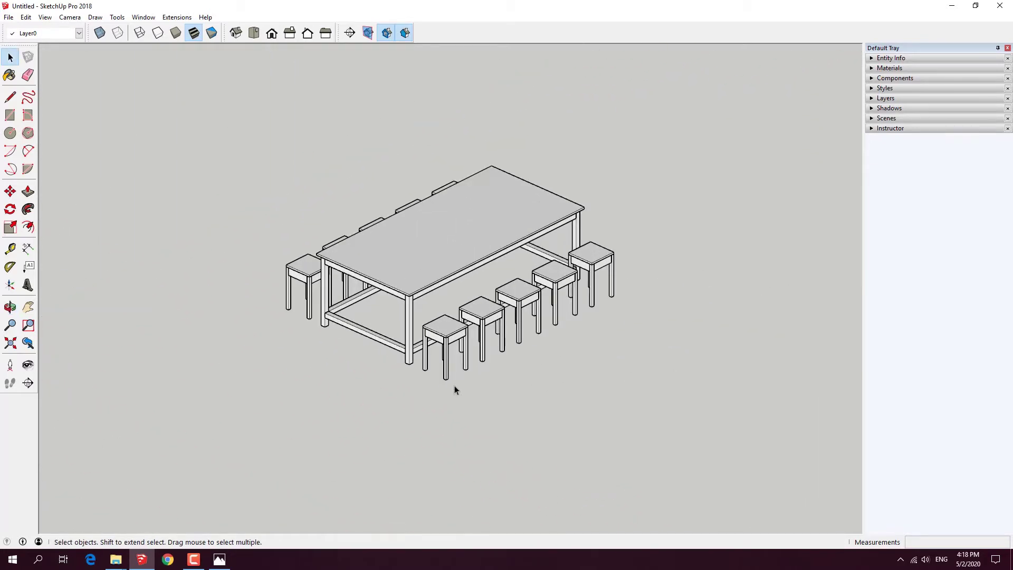
pyautogui.click(11, 121)
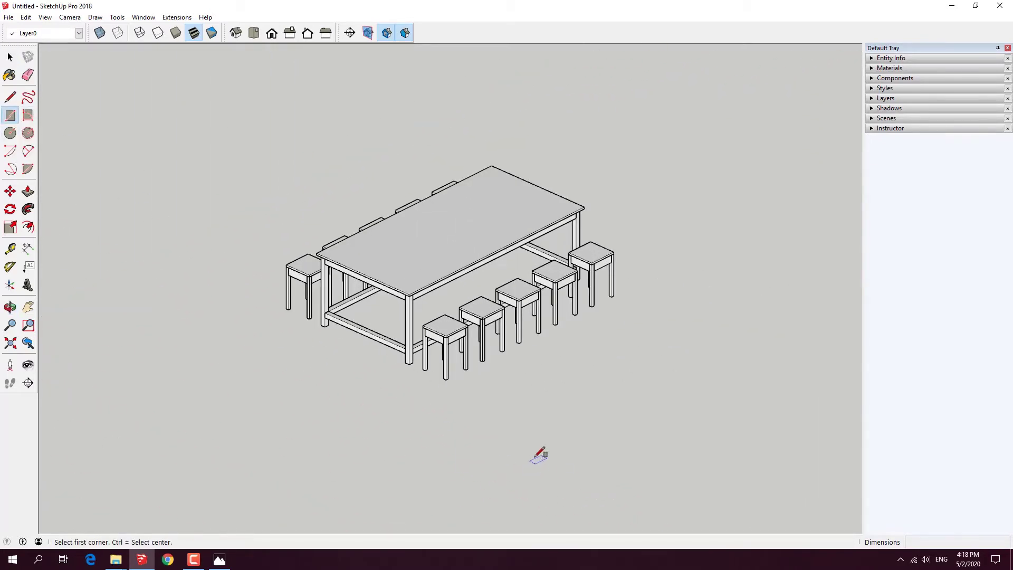
pyautogui.click(537, 415)
pyautogui.write('300,300')
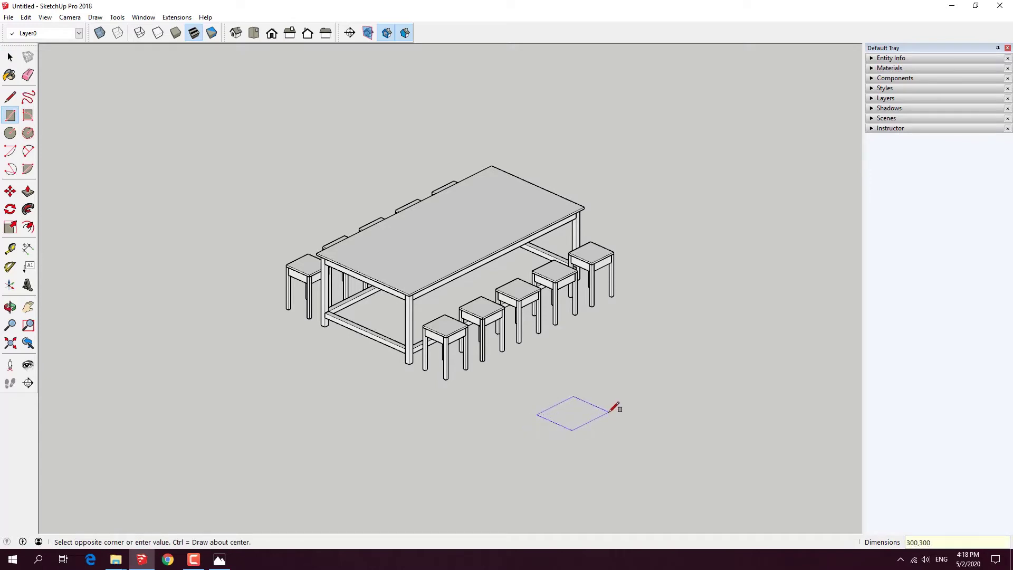
pyautogui.press('Return')
# Step: Push/Pull the square 1200 mm upward into a tall column
pyautogui.press('p')
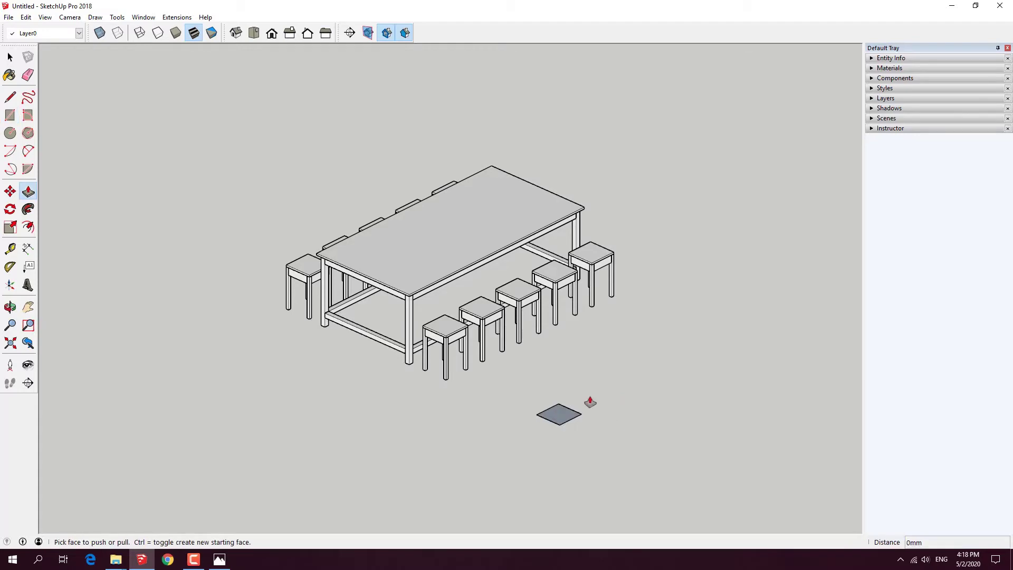
pyautogui.scroll(5, 580, 406)
pyautogui.click(552, 424)
pyautogui.write('1200')
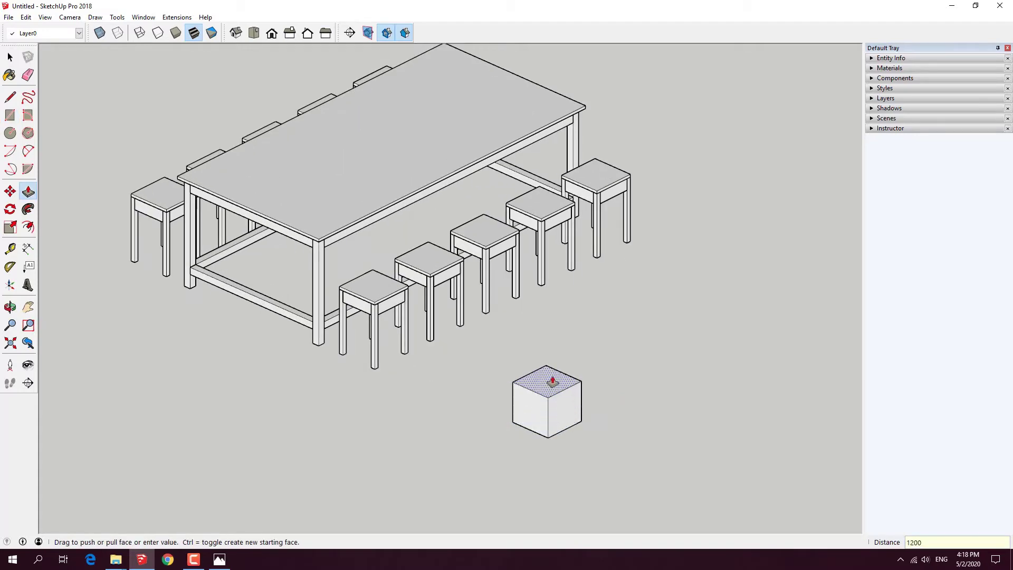
pyautogui.press('Return')
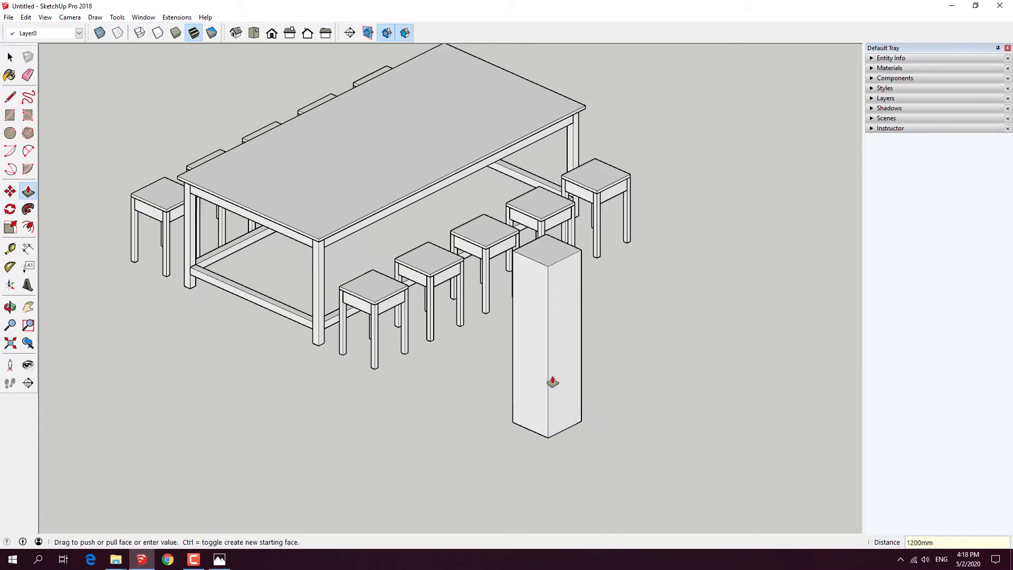
pyautogui.press('space')
# Step: Orbit around the column and compare it with the reference photo
pyautogui.moveTo(552, 382)
pyautogui.mouseDown(button='middle')
pyautogui.moveTo(730, 344)
pyautogui.moveTo(536, 351)
pyautogui.moveTo(525, 362)
pyautogui.mouseUp(button='middle')
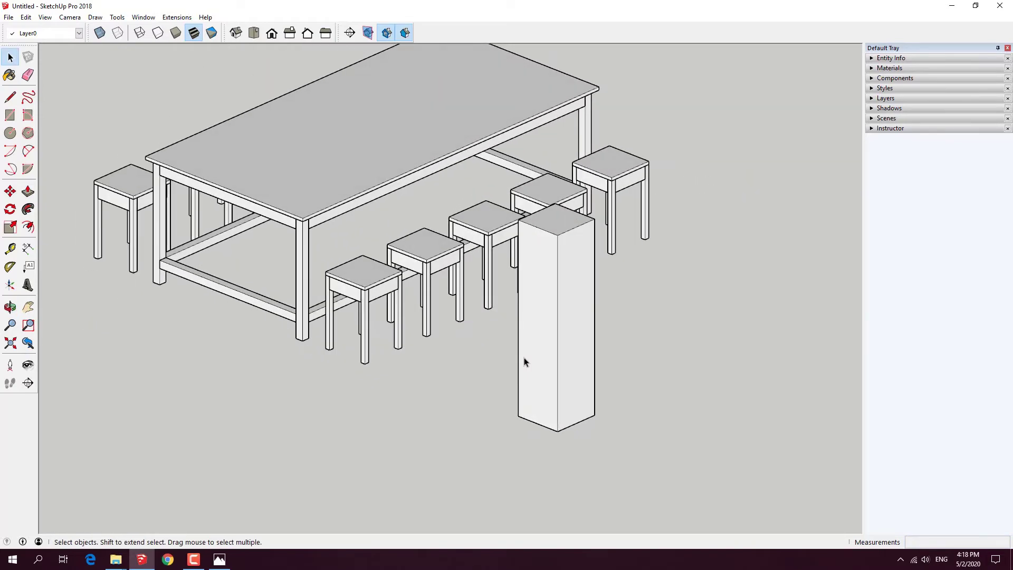
pyautogui.click(212, 557)
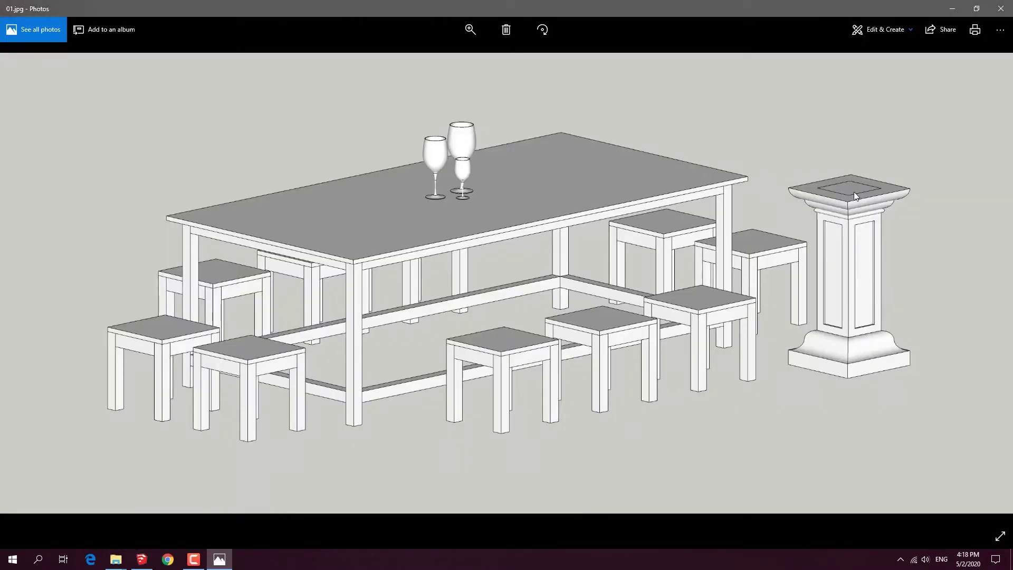
pyautogui.click(951, 10)
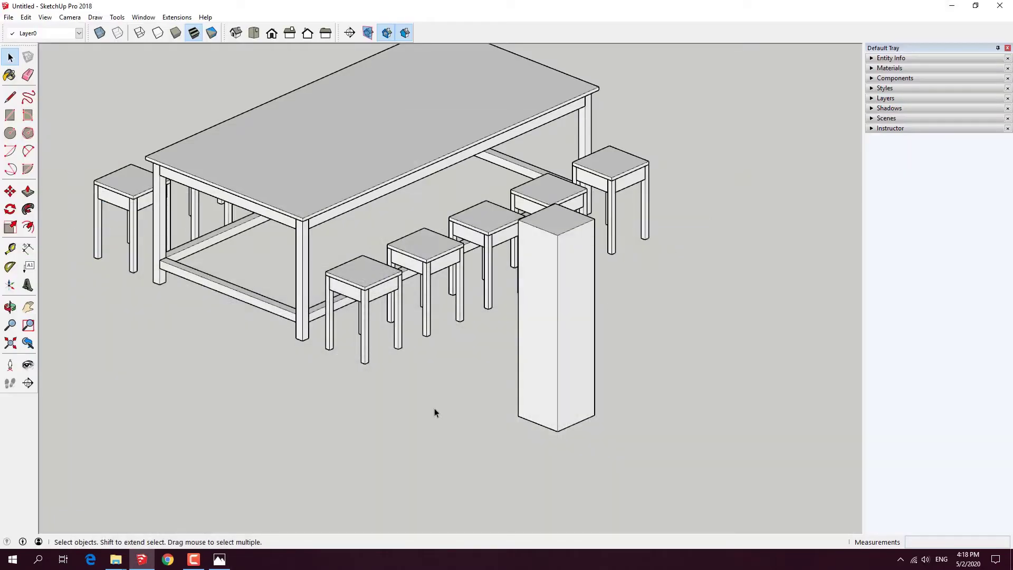
# Step: In Front view, draw a 50 mm vertical edge from the column's bottom-right corner
pyautogui.click(272, 33)
pyautogui.moveTo(712, 389)
pyautogui.keyDown('shift'); pyautogui.mouseDown(button='middle')
pyautogui.moveTo(565, 332)
pyautogui.moveTo(390, 299)
pyautogui.mouseUp(button='middle'); pyautogui.keyUp('shift')
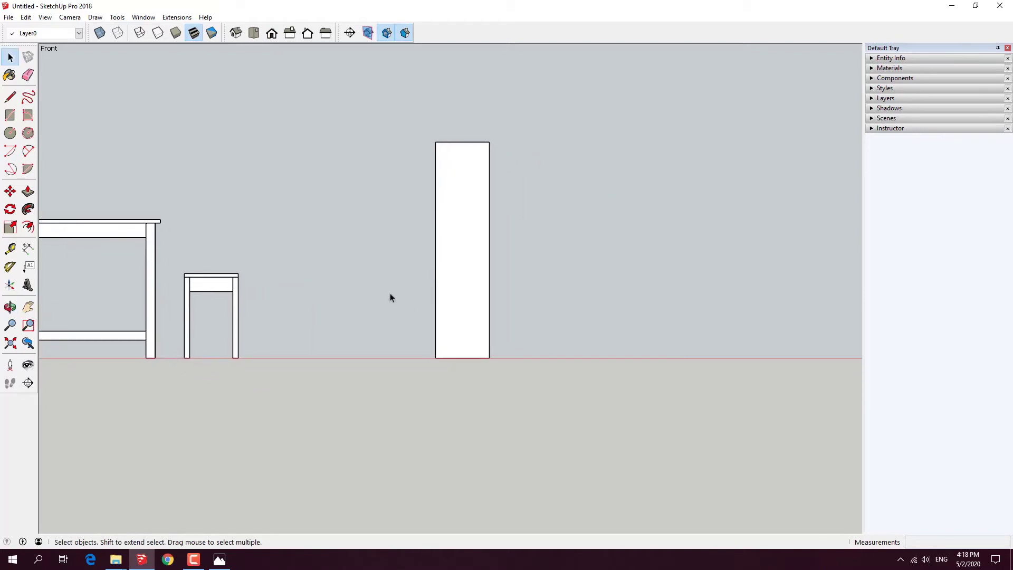
pyautogui.press('l')
pyautogui.scroll(2, 506, 376)
pyautogui.click(485, 350)
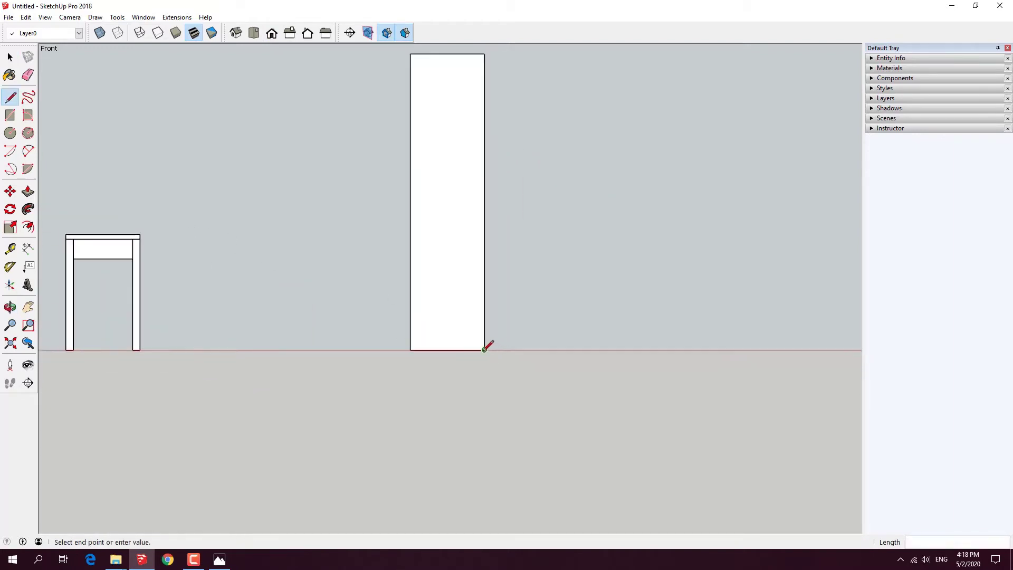
pyautogui.write('100mm')
pyautogui.scroll(2, 509, 333)
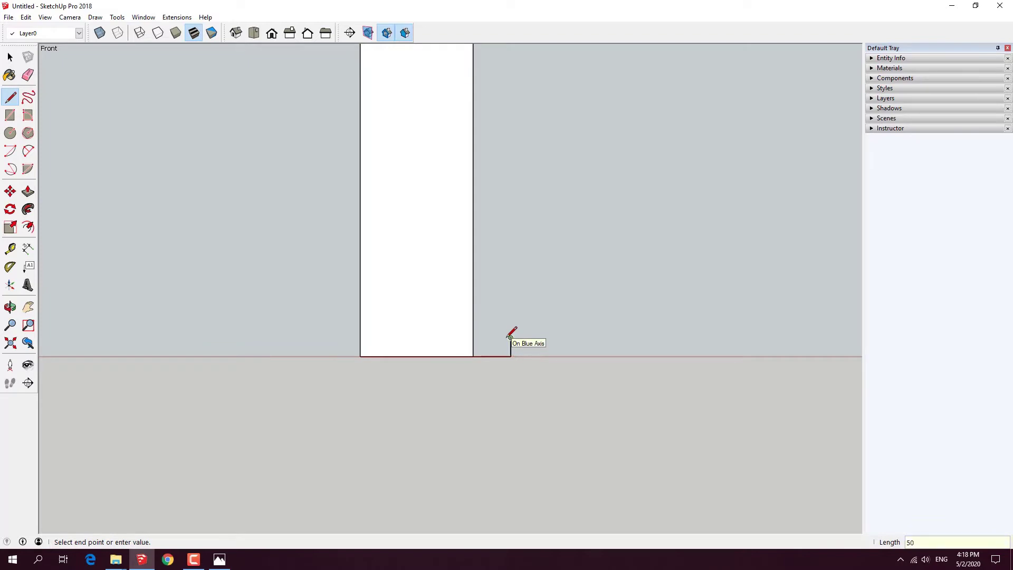
pyautogui.press('Return')
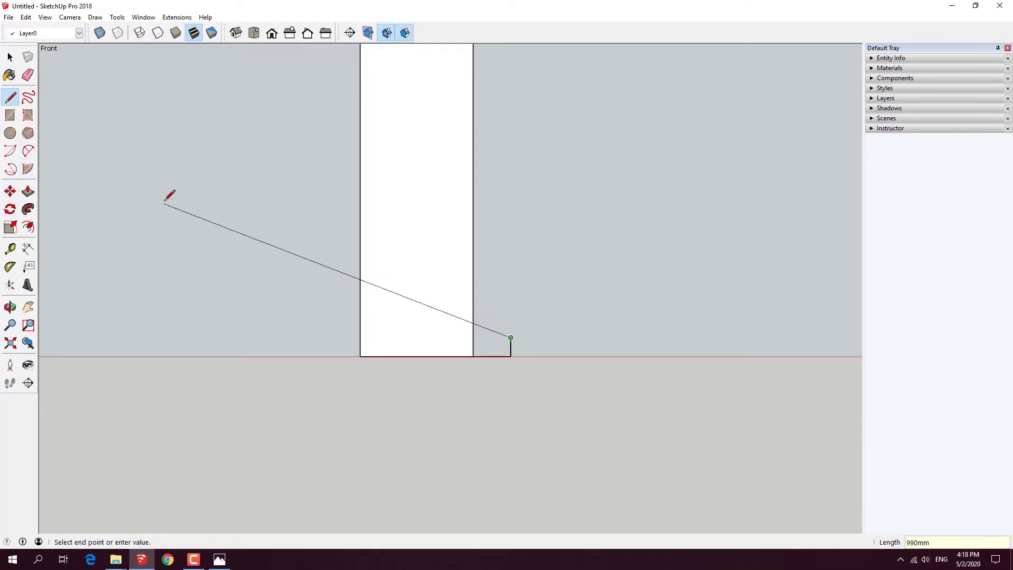
pyautogui.press('space')
# Step: Draw two arcs from that edge back to the column side, closing the base profile
pyautogui.click(27, 150)
pyautogui.scroll(1, 472, 335)
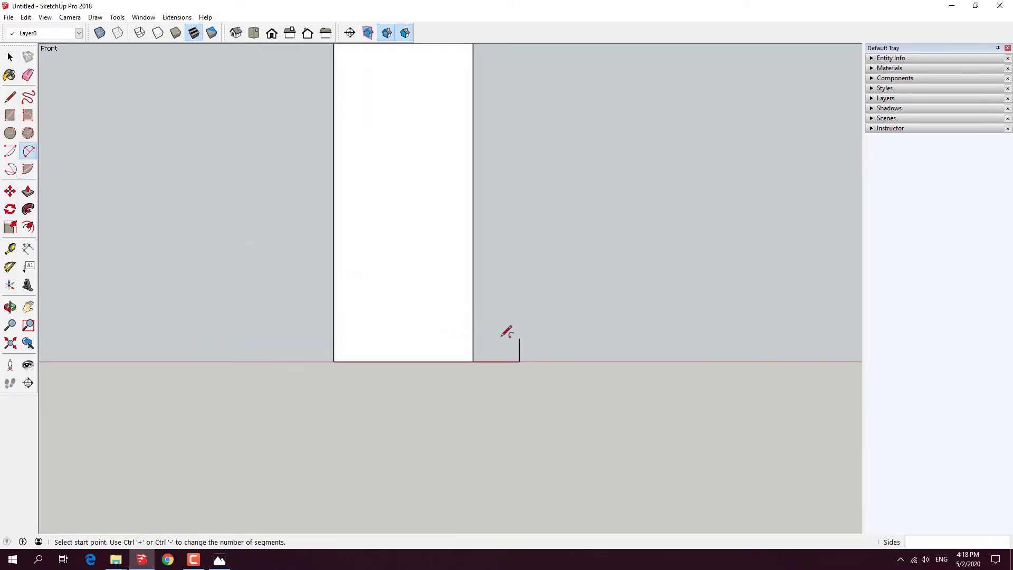
pyautogui.click(520, 337)
pyautogui.scroll(1, 511, 335)
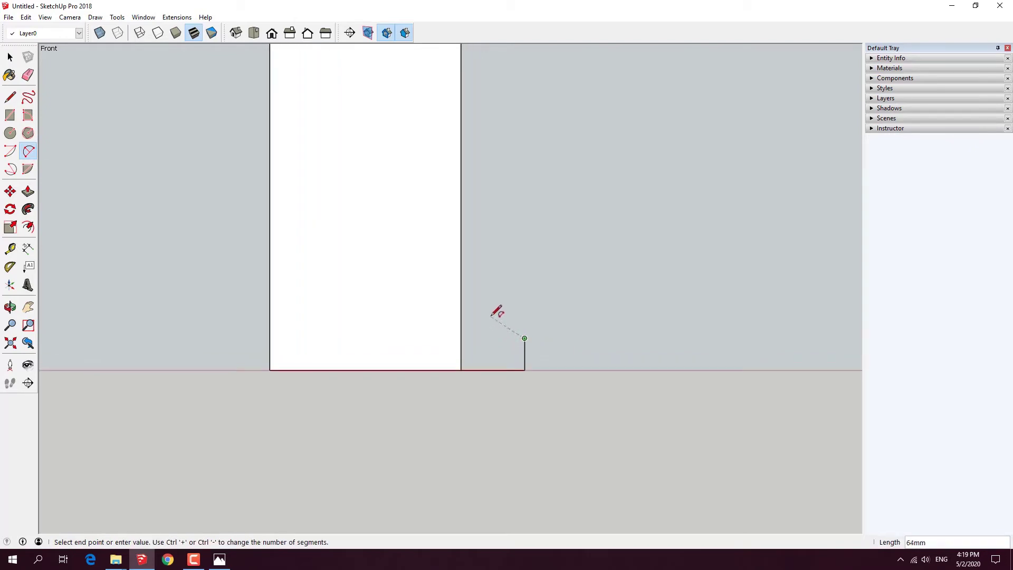
pyautogui.click(491, 315)
pyautogui.scroll(1, 491, 315)
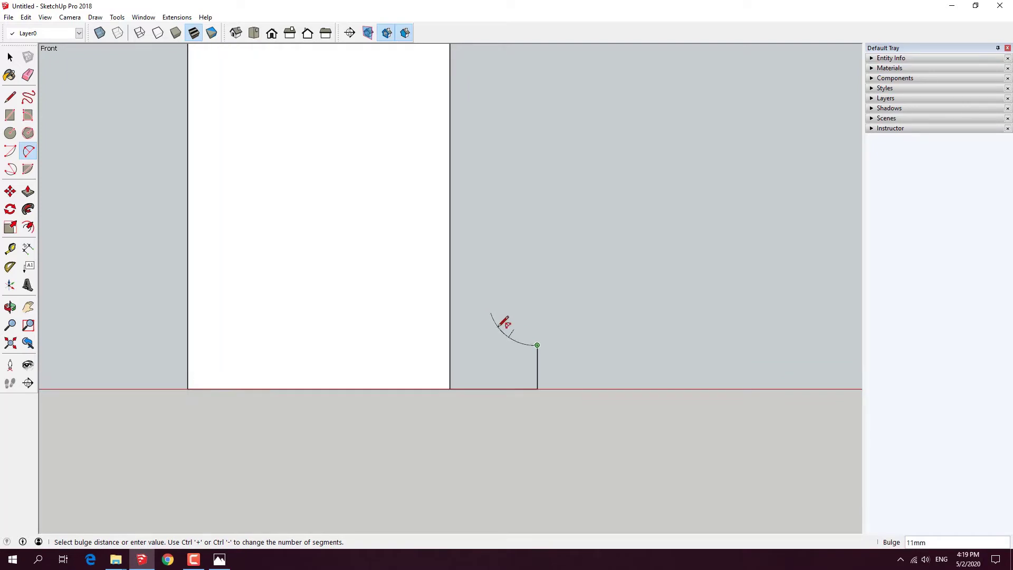
pyautogui.click(499, 320)
pyautogui.scroll(1, 499, 321)
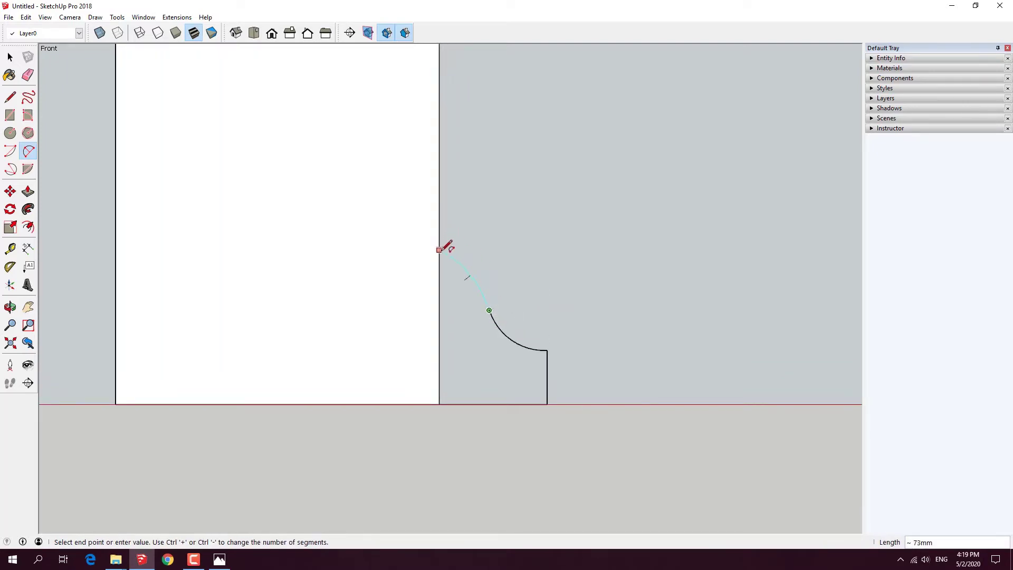
pyautogui.click(439, 268)
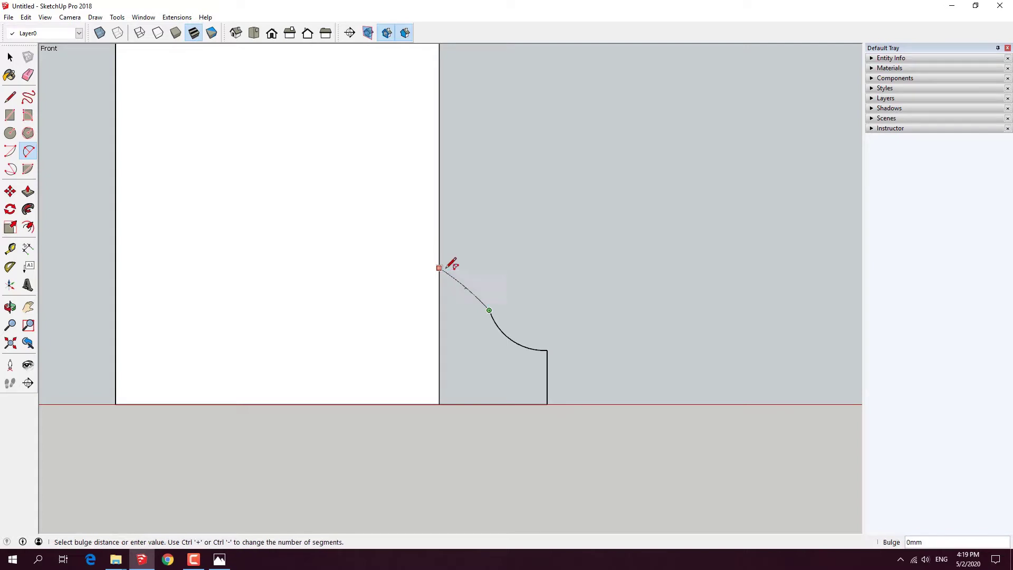
pyautogui.click(476, 272)
# Step: Zoom out along the column and get the Line tool ready for the top profile
pyautogui.scroll(-2, 527, 337)
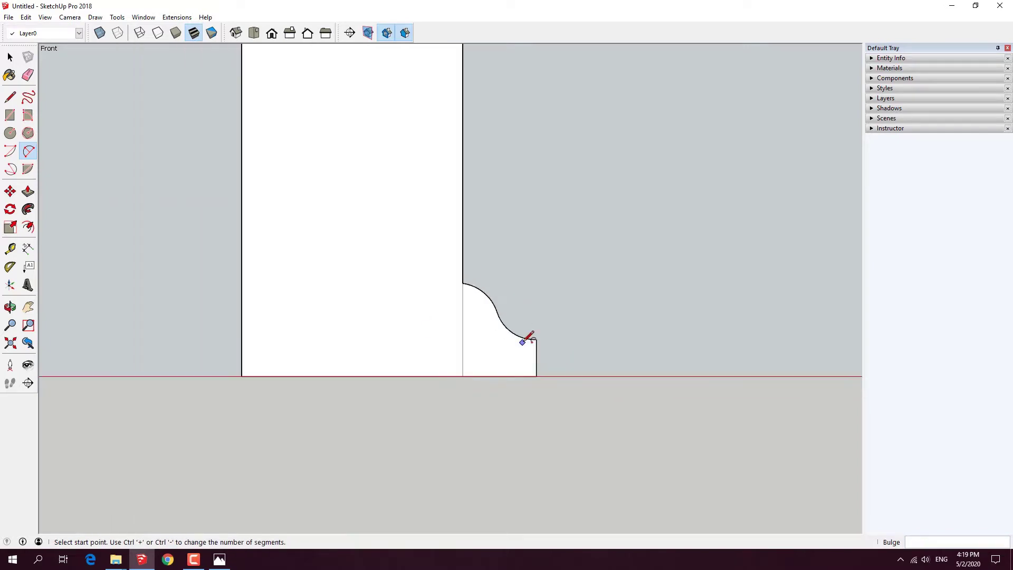
pyautogui.scroll(-2, 552, 366)
pyautogui.scroll(-1, 559, 388)
pyautogui.scroll(-2, 558, 393)
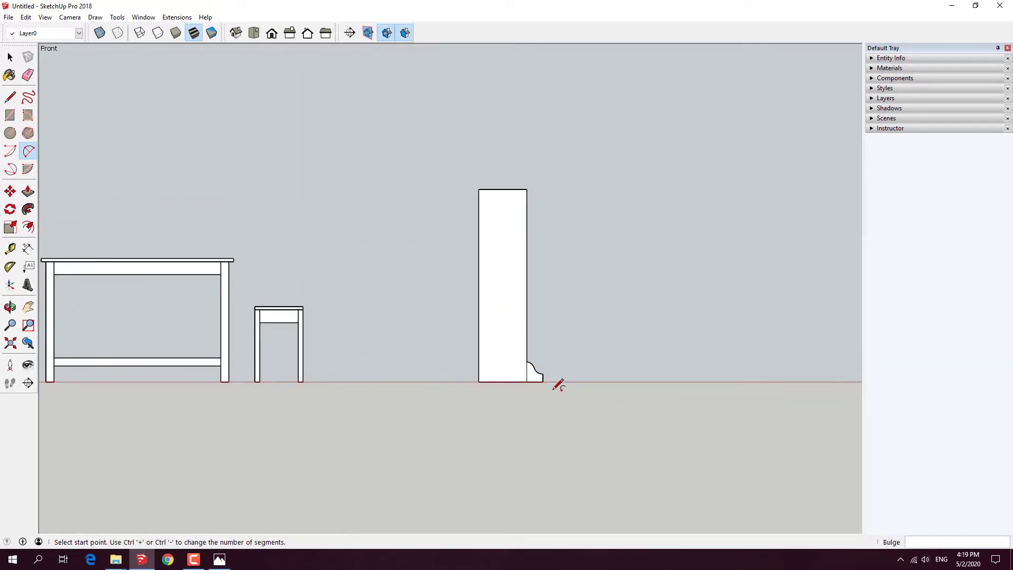
pyautogui.press('l')
pyautogui.scroll(2, 549, 221)
pyautogui.scroll(2, 540, 190)
# Step: Draw a short edge out from the column's top-right corner and a first 15 mm cap arc
pyautogui.click(515, 180)
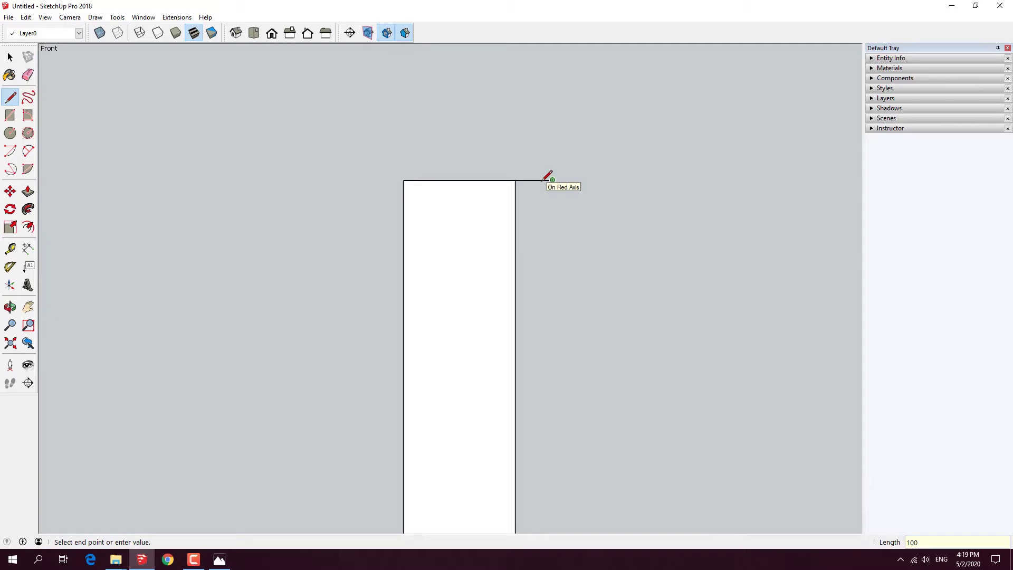
pyautogui.click(549, 179)
pyautogui.press('space')
pyautogui.click(28, 151)
pyautogui.scroll(2, 508, 169)
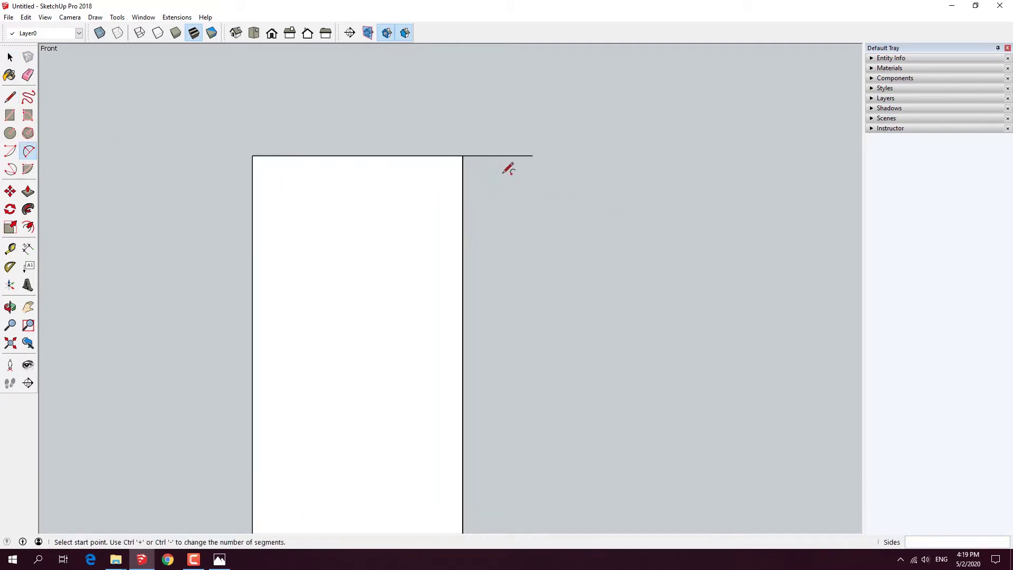
pyautogui.click(532, 155)
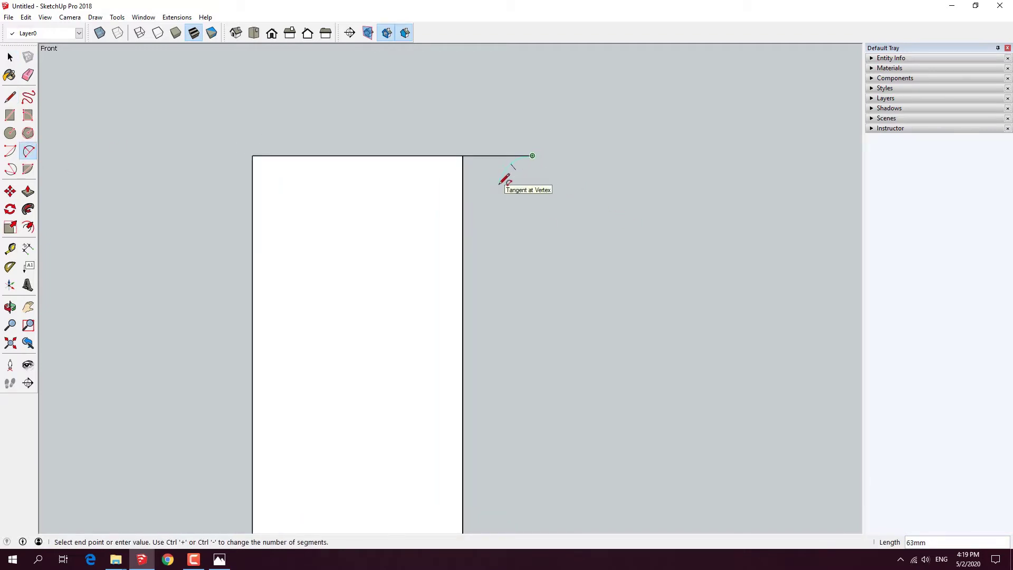
pyautogui.click(499, 186)
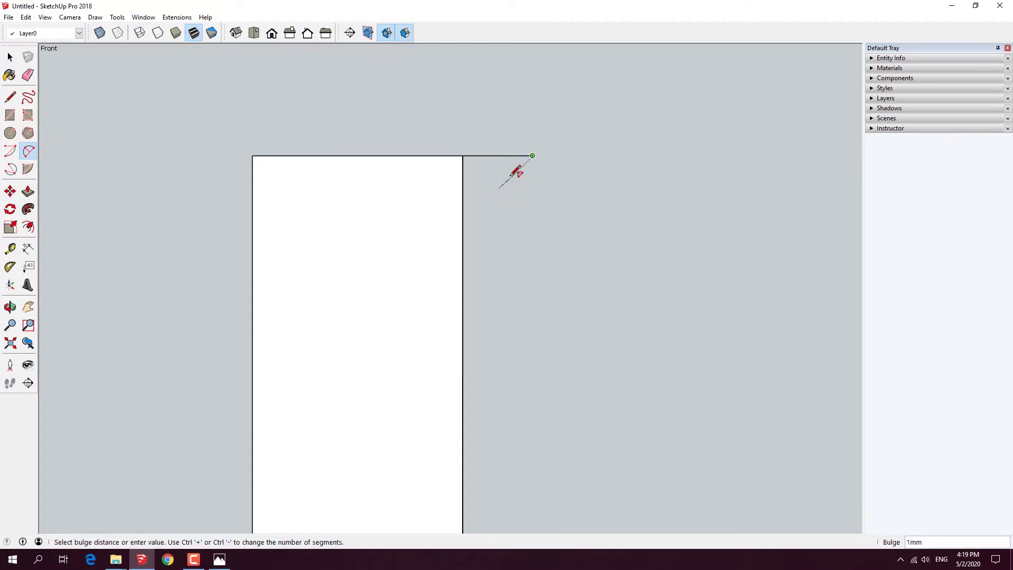
pyautogui.scroll(2, 512, 181)
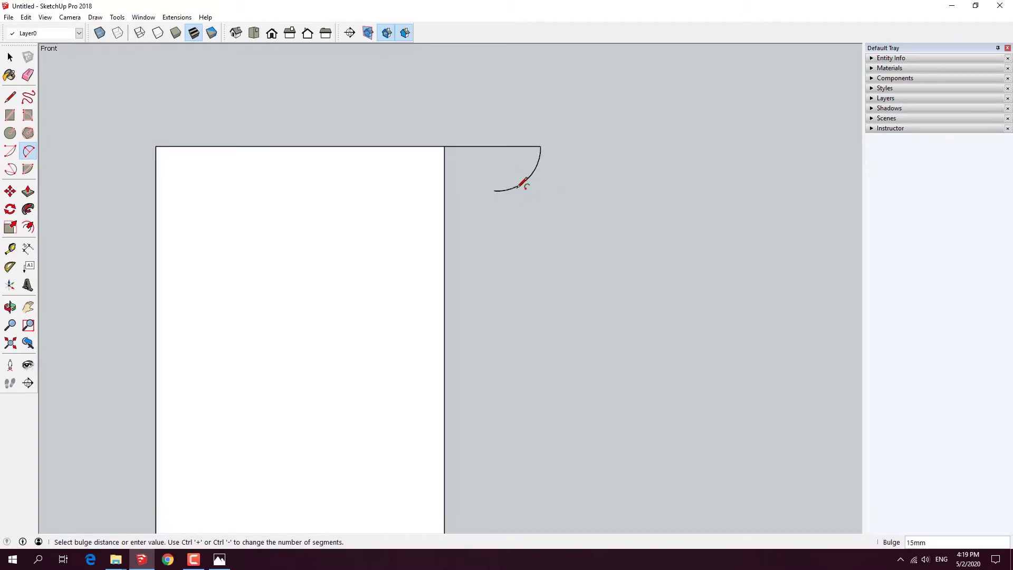
pyautogui.click(521, 182)
# Step: Add a second arc downward and close the profile with a line against the column
pyautogui.click(493, 191)
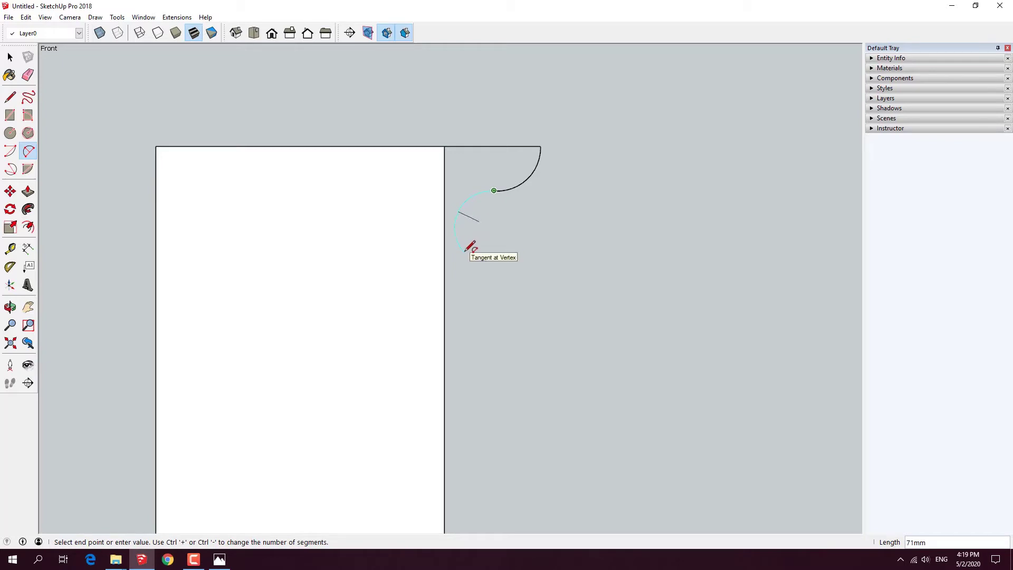
pyautogui.click(465, 251)
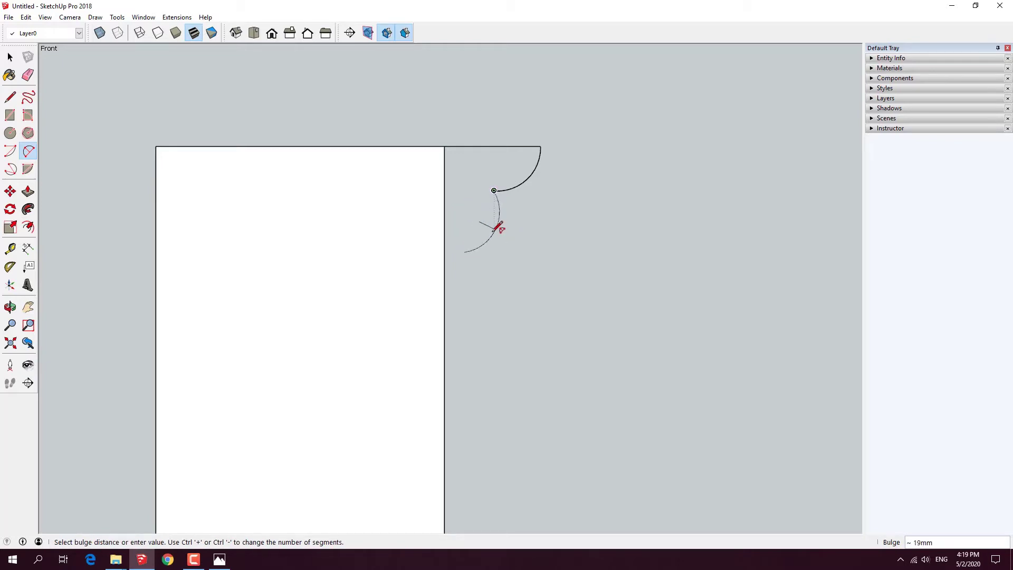
pyautogui.scroll(2, 495, 226)
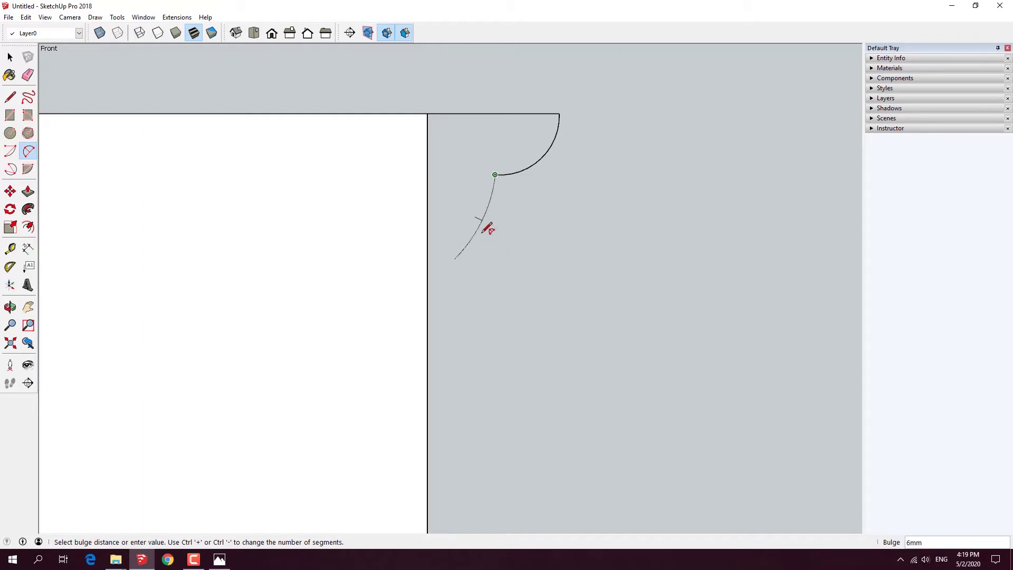
pyautogui.click(495, 206)
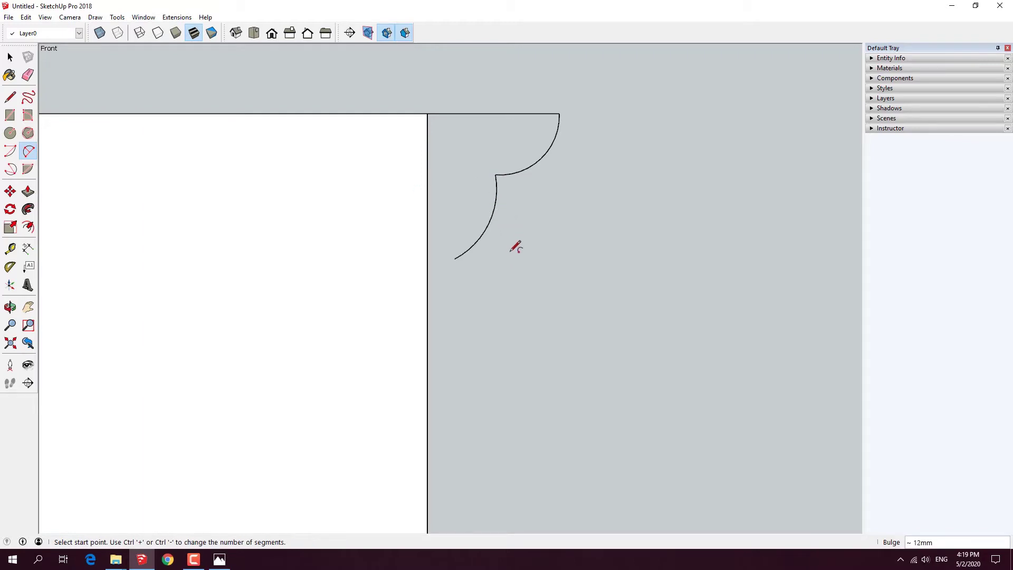
pyautogui.scroll(-2, 512, 248)
pyautogui.scroll(2, 473, 257)
pyautogui.press('l')
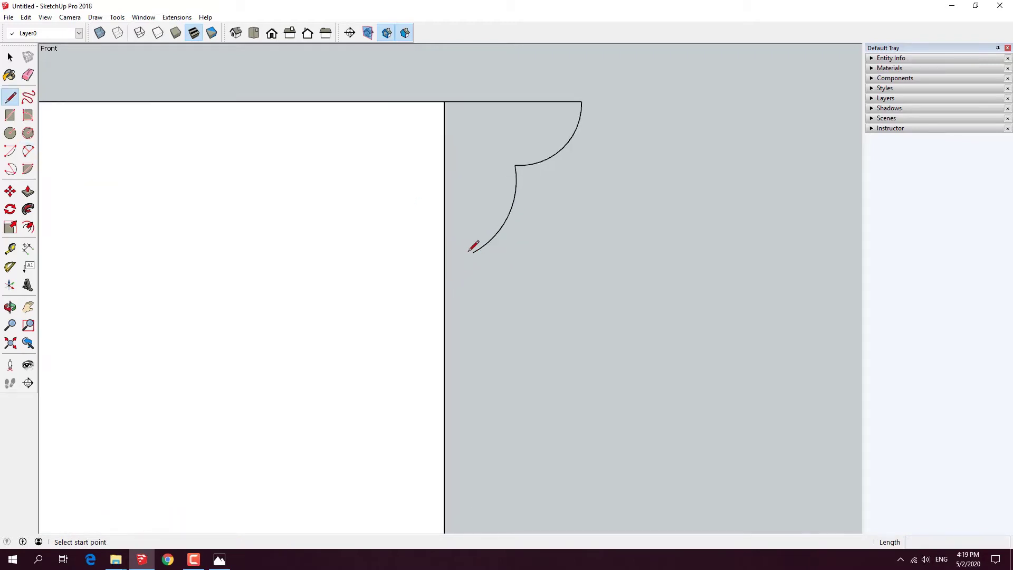
pyautogui.click(472, 252)
pyautogui.click(445, 253)
pyautogui.press('space')
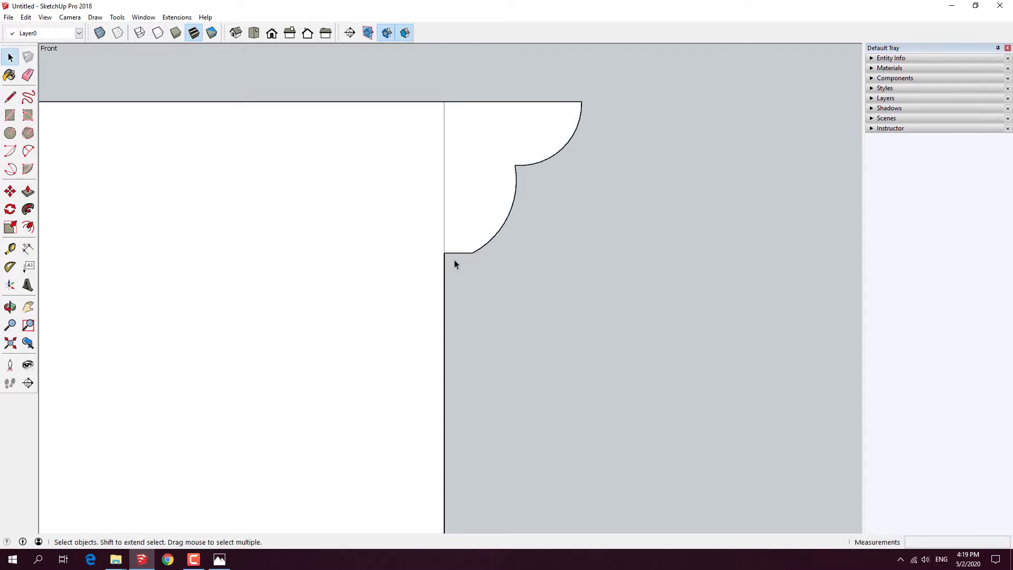
# Step: Copy the closing edge 15 mm below the original
pyautogui.press('m')
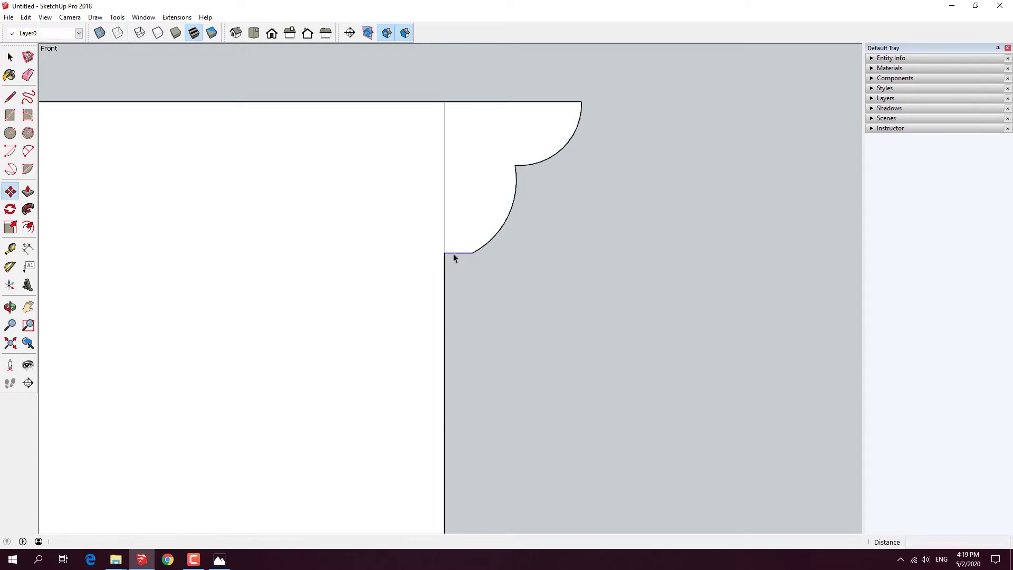
pyautogui.press('ctrl')
pyautogui.click(472, 253)
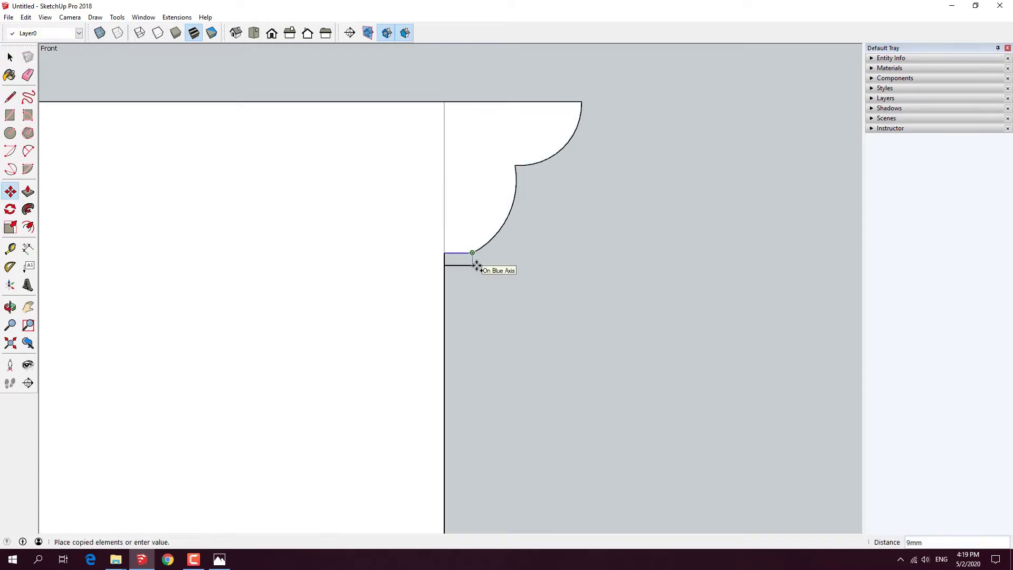
pyautogui.write('15')
pyautogui.press('Return')
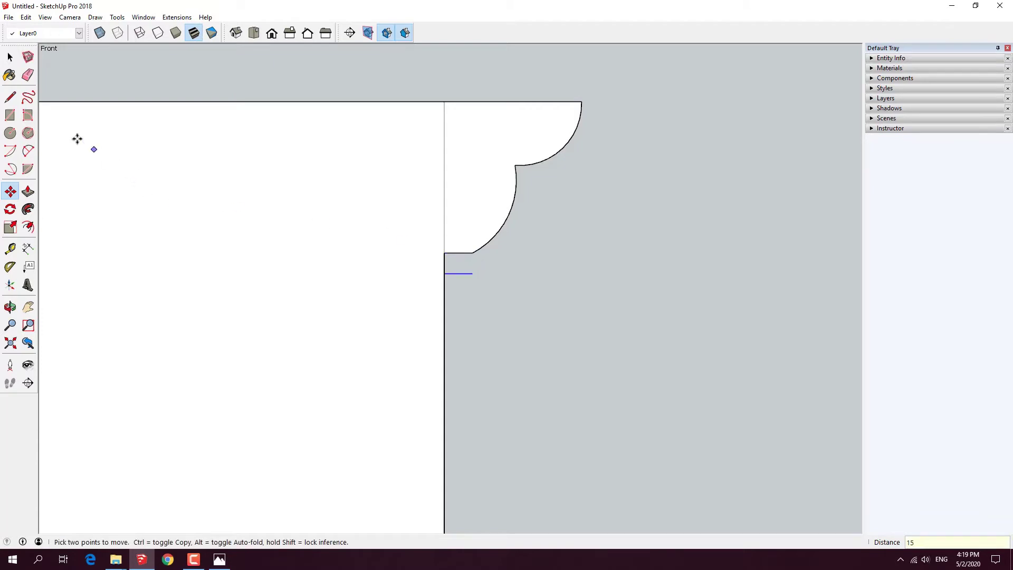
# Step: Round the notch between the two edges with a two-point arc bead
pyautogui.click(10, 132)
pyautogui.scroll(2, 464, 259)
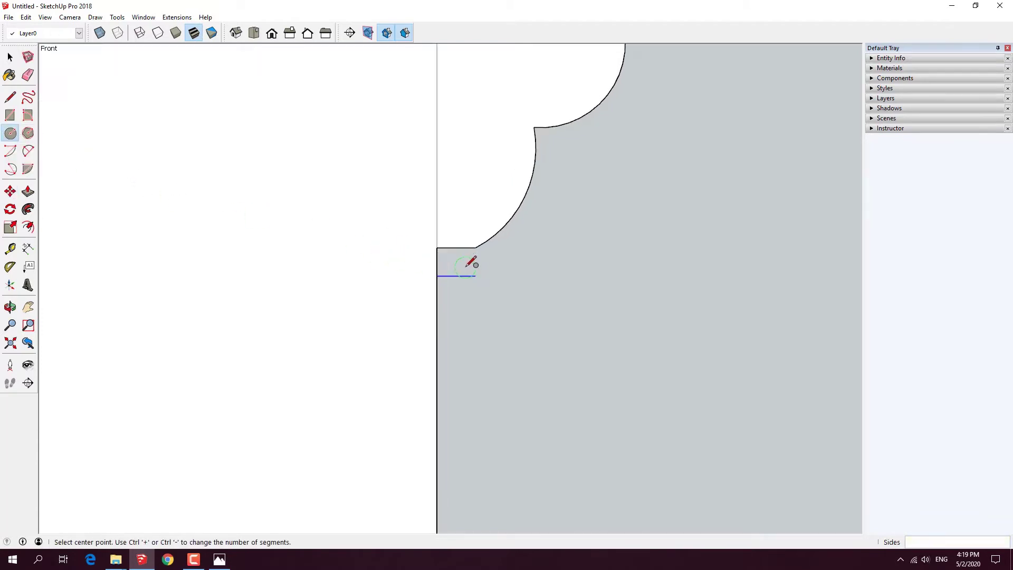
pyautogui.click(28, 150)
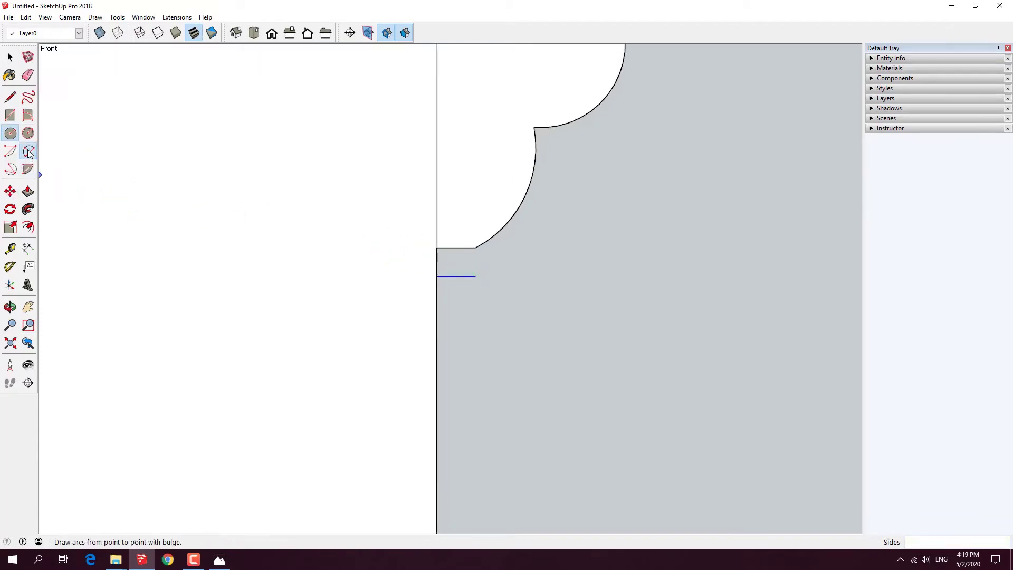
pyautogui.click(475, 248)
pyautogui.click(475, 276)
pyautogui.click(490, 262)
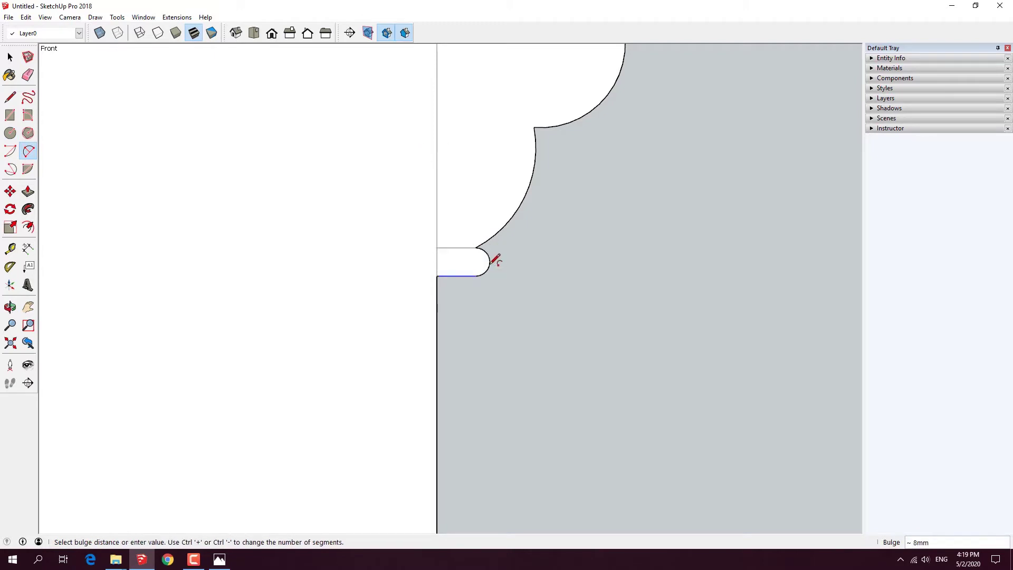
pyautogui.press('space')
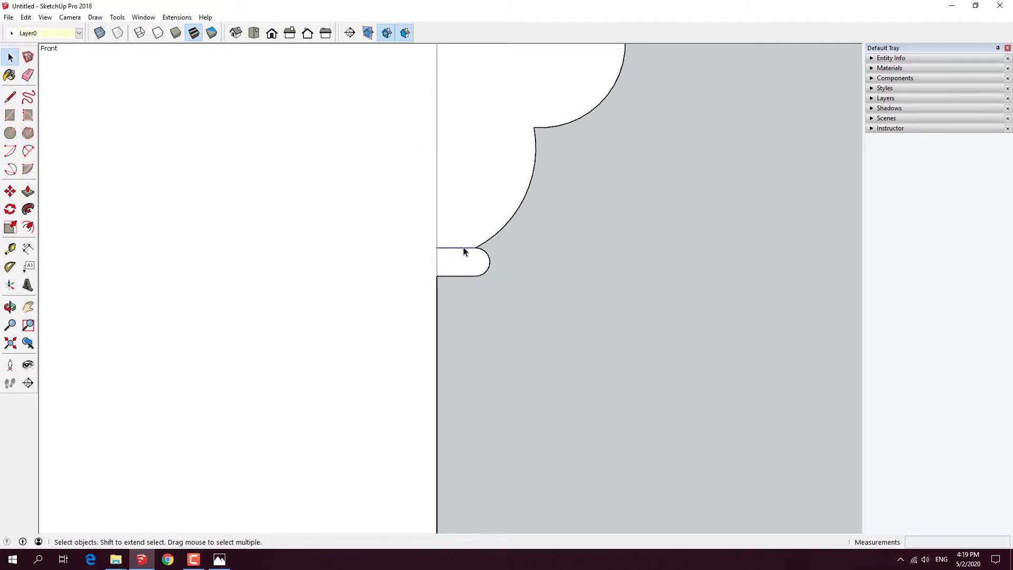
pyautogui.scroll(-3, 501, 263)
# Step: Orbit into a 3D perspective and zoom in on the profile at the column top
pyautogui.scroll(-3, 522, 259)
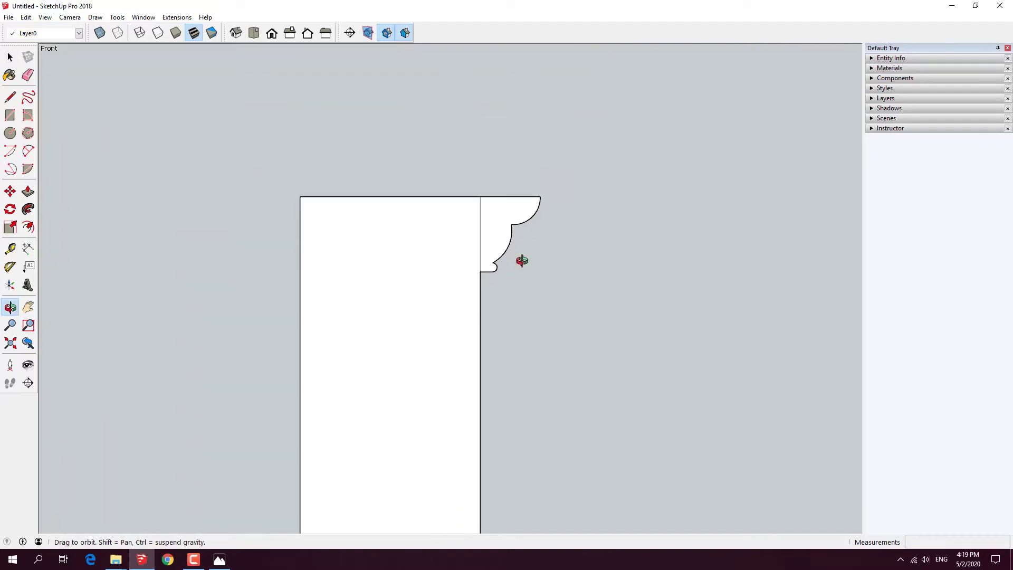
pyautogui.moveTo(522, 259); pyautogui.dragTo(259, 303, button='middle')
pyautogui.scroll(-3, 442, 266)
pyautogui.scroll(-3, 442, 267)
pyautogui.scroll(-2, 472, 301)
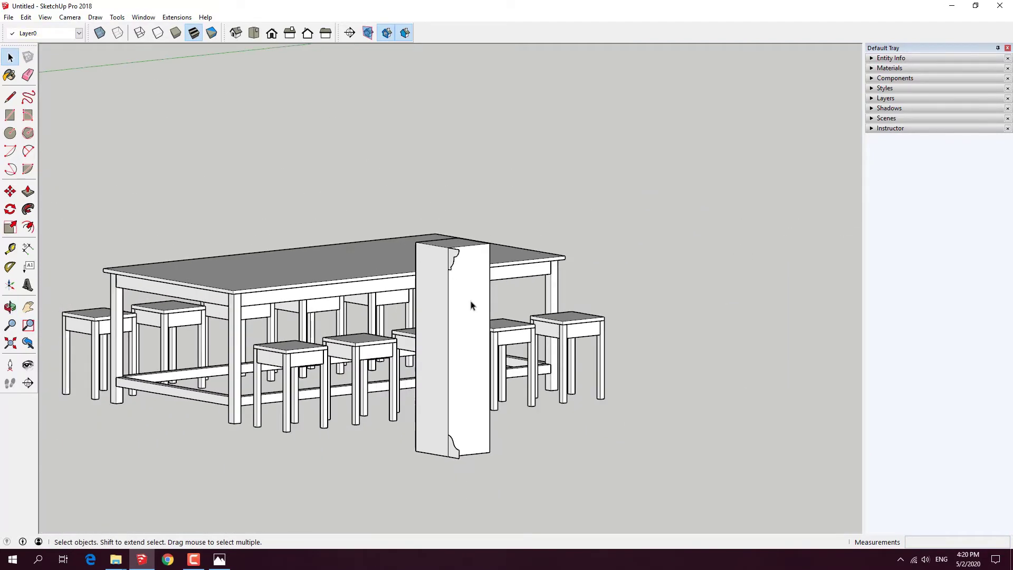
pyautogui.scroll(-1, 470, 294)
pyautogui.moveTo(470, 294)
pyautogui.mouseDown(button='middle')
pyautogui.moveTo(312, 362)
pyautogui.moveTo(412, 298)
pyautogui.mouseUp(button='middle')
pyautogui.scroll(2, 373, 220)
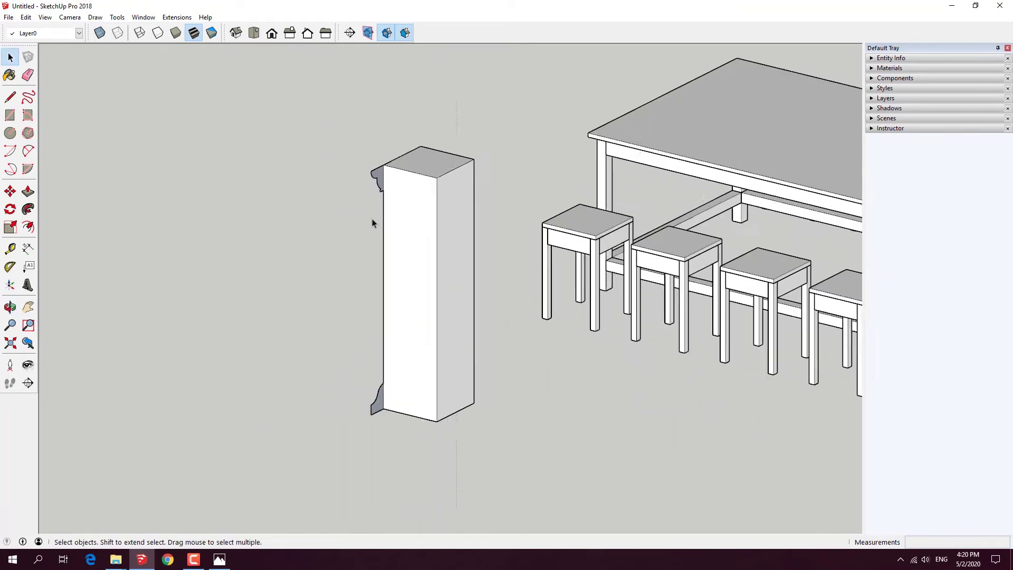
pyautogui.scroll(2, 372, 218)
pyautogui.scroll(2, 404, 185)
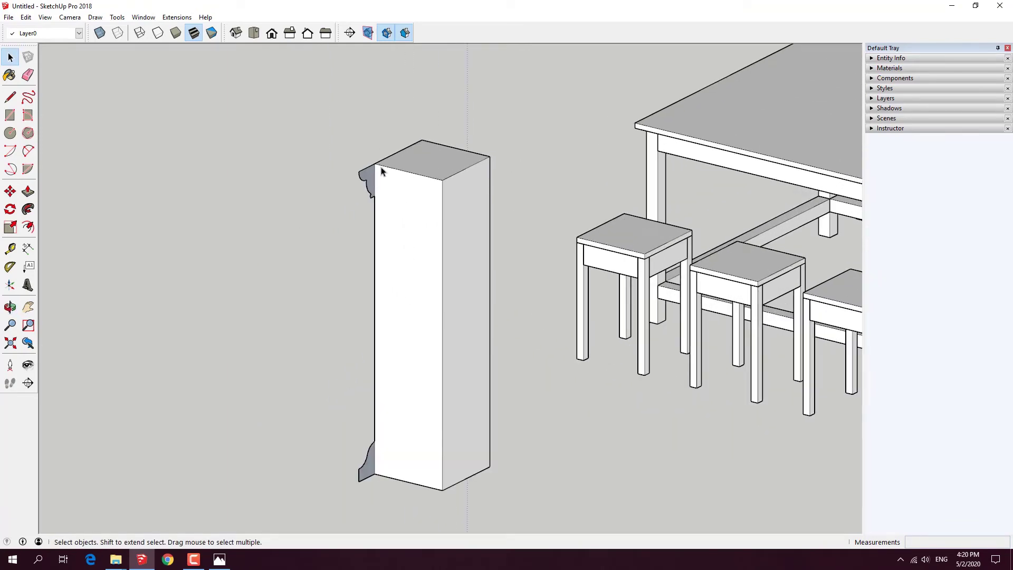
pyautogui.moveTo(382, 171); pyautogui.dragTo(369, 192, button='middle')
pyautogui.scroll(2, 368, 195)
pyautogui.scroll(2, 388, 163)
pyautogui.scroll(-1, 468, 261)
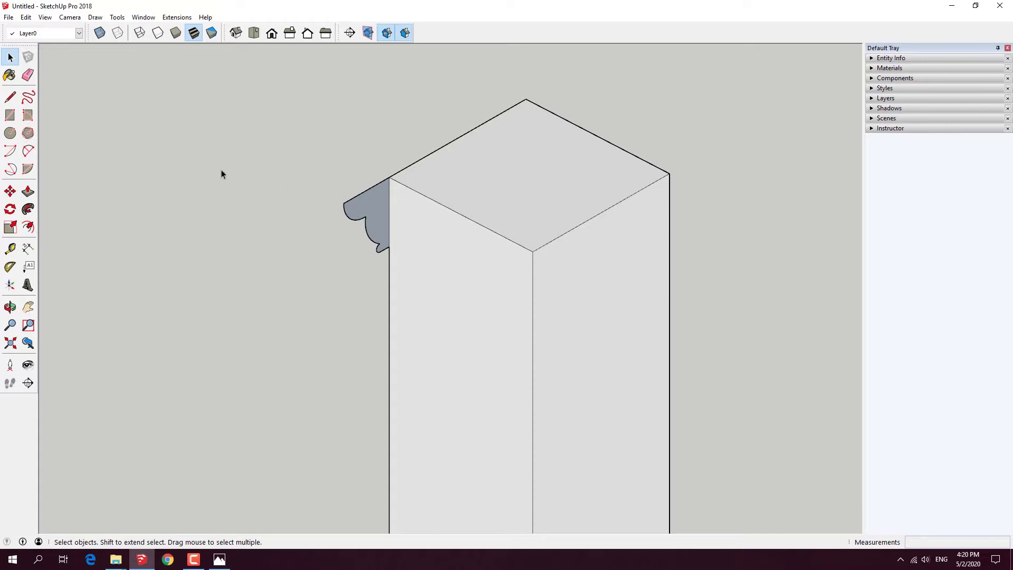
# Step: Sweep the top profile with Follow Me around all four top edges of the column
pyautogui.click(28, 209)
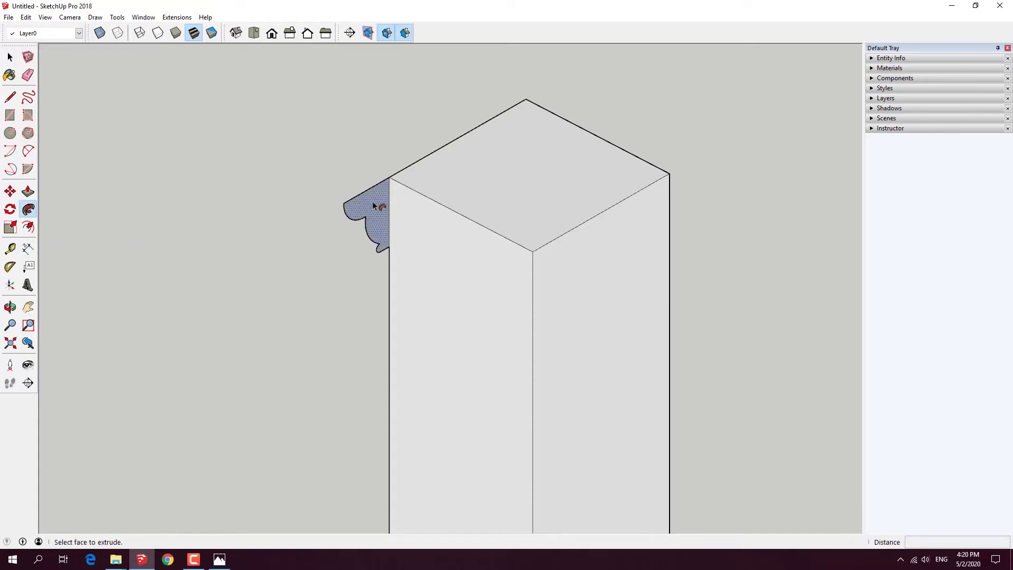
pyautogui.moveTo(373, 205)
pyautogui.mouseDown()
pyautogui.moveTo(419, 194)
pyautogui.moveTo(536, 252)
pyautogui.moveTo(660, 179)
pyautogui.moveTo(527, 101)
pyautogui.moveTo(390, 177)
pyautogui.mouseUp()
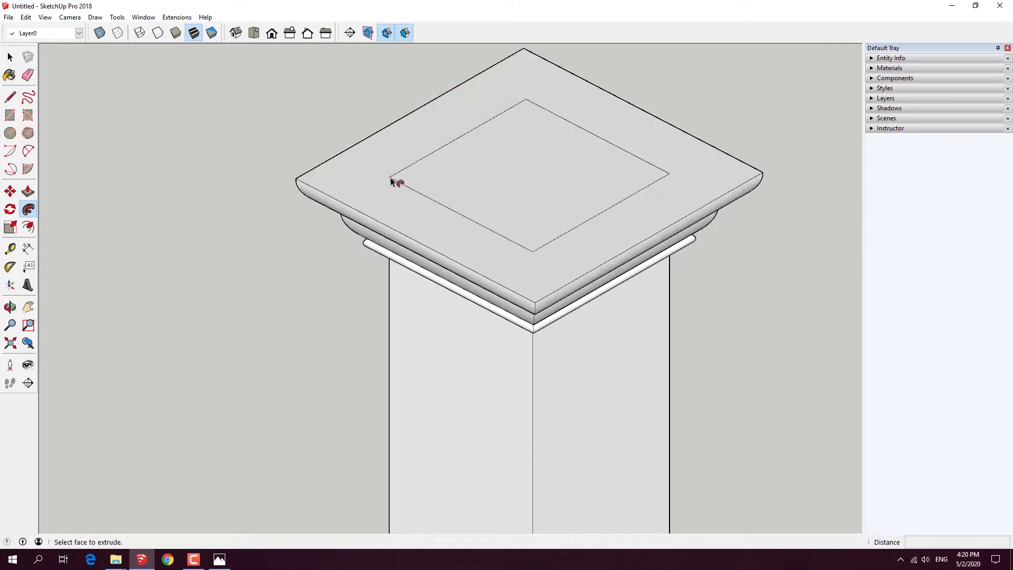
pyautogui.scroll(-2, 256, 216)
# Step: Orbit above the capital and delete the leftover rectangle's bottom and right edges
pyautogui.press('space')
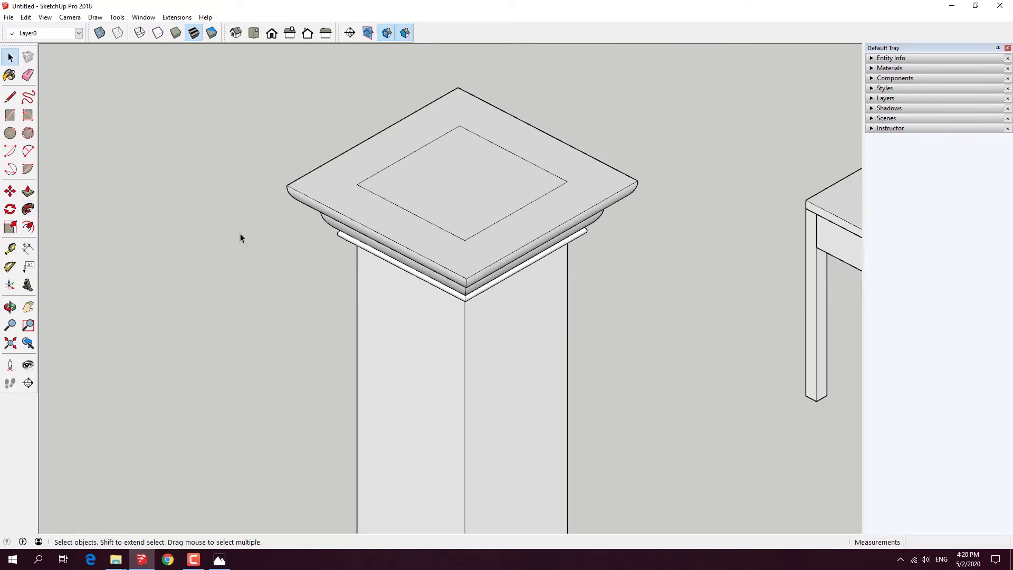
pyautogui.press('o')
pyautogui.moveTo(240, 233)
pyautogui.mouseDown()
pyautogui.moveTo(529, 97)
pyautogui.moveTo(626, 188)
pyautogui.moveTo(498, 274)
pyautogui.mouseUp()
pyautogui.press('space')
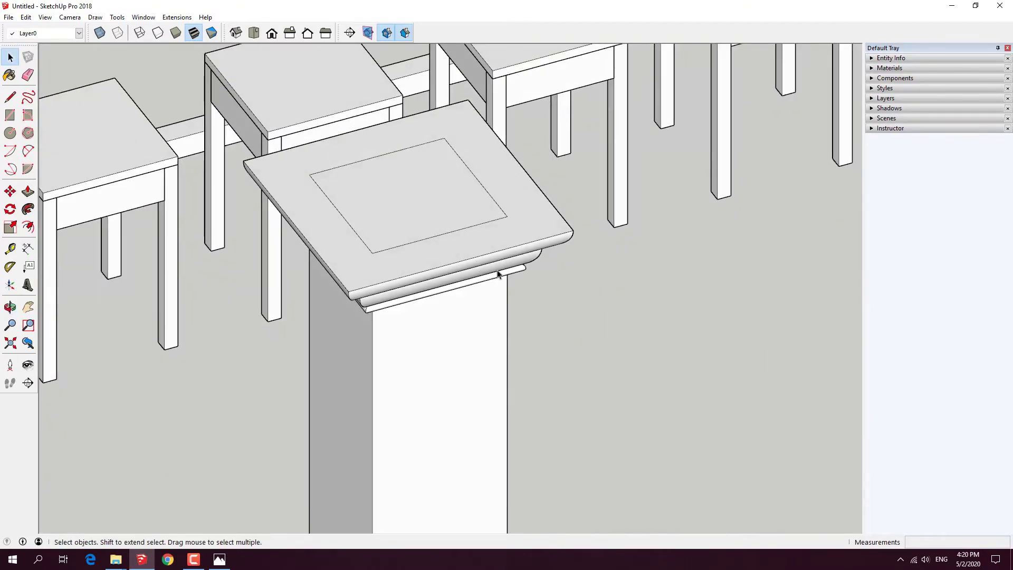
pyautogui.click(444, 233)
pyautogui.press('Delete')
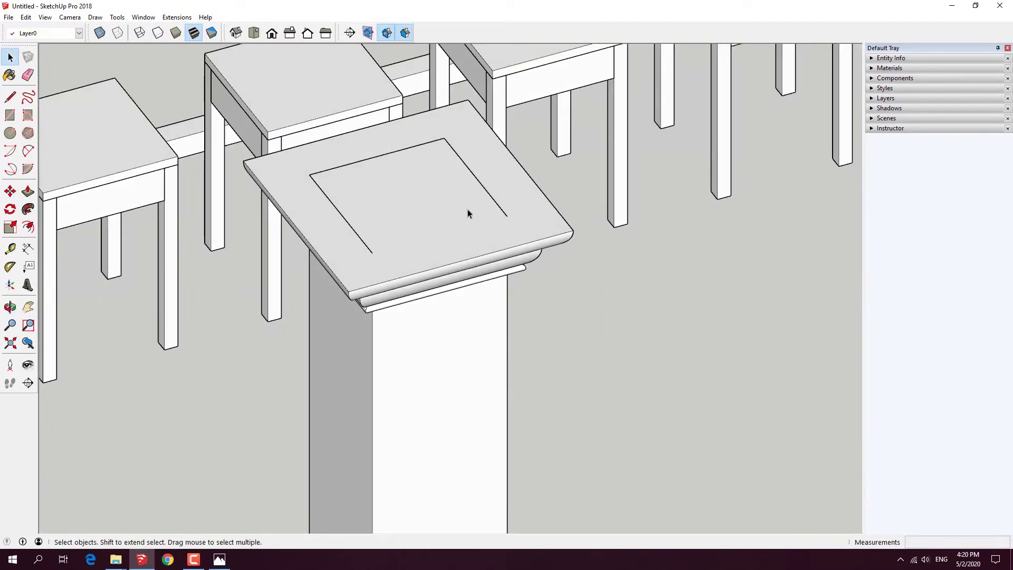
pyautogui.click(492, 202)
pyautogui.press('Delete')
# Step: Restore the mistakenly deleted top face, erase the last leftover edge, and orbit out
pyautogui.click(396, 153)
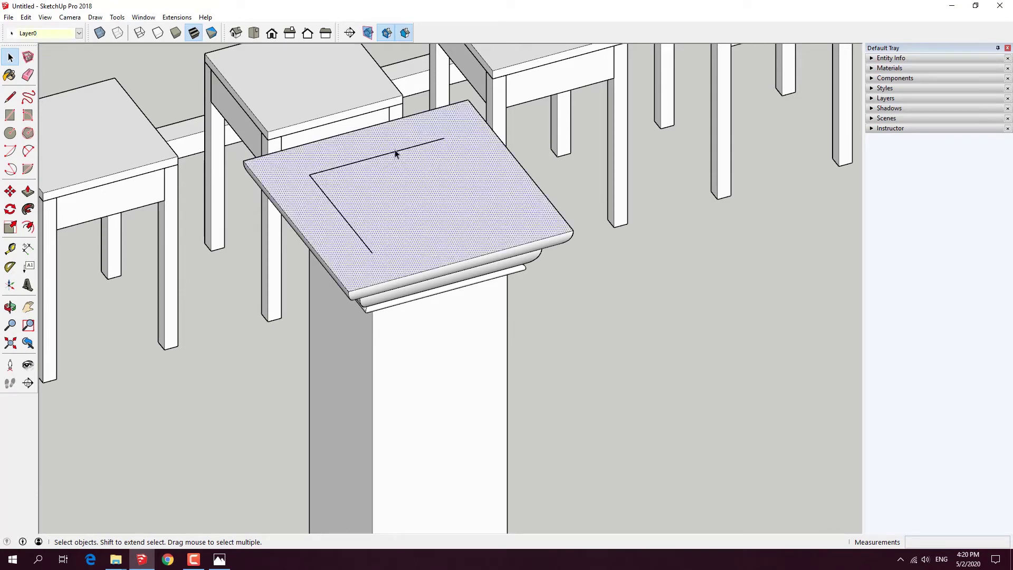
pyautogui.press('Delete')
pyautogui.hotkey('ctrl', 'z')
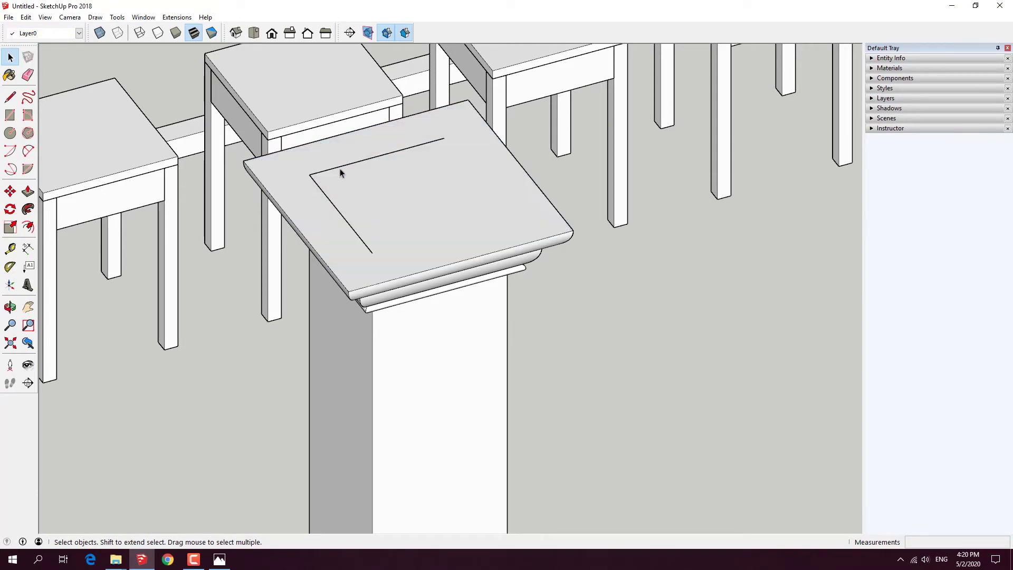
pyautogui.press('Delete')
pyautogui.press('Delete')
pyautogui.scroll(-3, 429, 239)
pyautogui.scroll(-2, 410, 315)
pyautogui.moveTo(409, 314)
pyautogui.mouseDown(button='middle')
pyautogui.moveTo(505, 374)
pyautogui.moveTo(728, 219)
pyautogui.moveTo(423, 163)
pyautogui.moveTo(360, 250)
pyautogui.moveTo(491, 348)
pyautogui.moveTo(118, 396)
pyautogui.moveTo(333, 471)
pyautogui.moveTo(294, 230)
pyautogui.mouseUp(button='middle')
# Step: Sweep the base profile with Follow Me around the column's bottom edges
pyautogui.moveTo(418, 434)
pyautogui.mouseDown(button='middle')
pyautogui.moveTo(412, 396)
pyautogui.moveTo(279, 289)
pyautogui.mouseUp(button='middle')
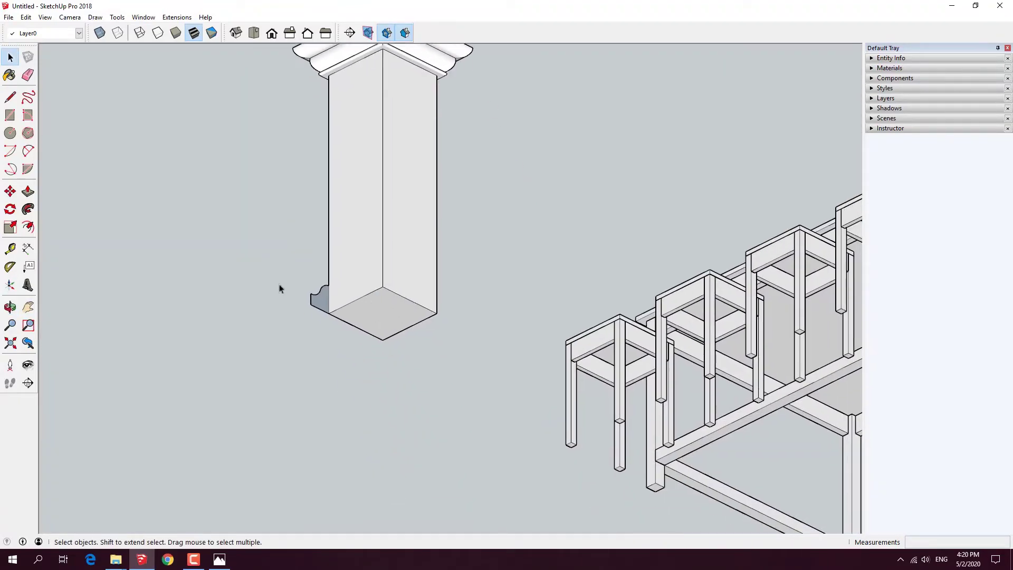
pyautogui.click(28, 209)
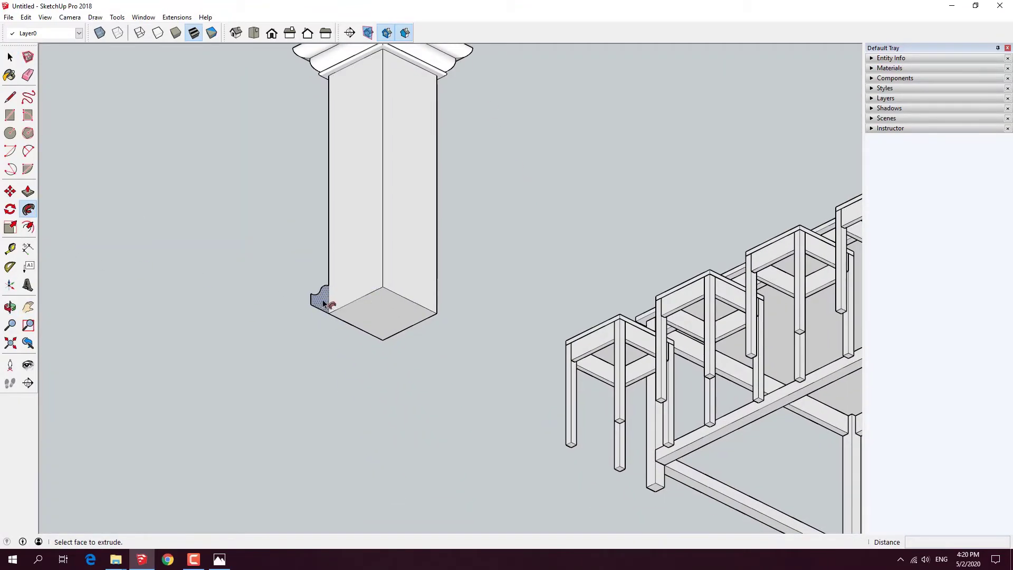
pyautogui.scroll(2, 321, 305)
pyautogui.moveTo(320, 304)
pyautogui.mouseDown()
pyautogui.moveTo(416, 287)
pyautogui.moveTo(479, 324)
pyautogui.moveTo(396, 350)
pyautogui.moveTo(339, 340)
pyautogui.moveTo(331, 319)
pyautogui.mouseUp()
# Step: Delete the three leftover square edges under the base and orbit out to the whole scene
pyautogui.press('space')
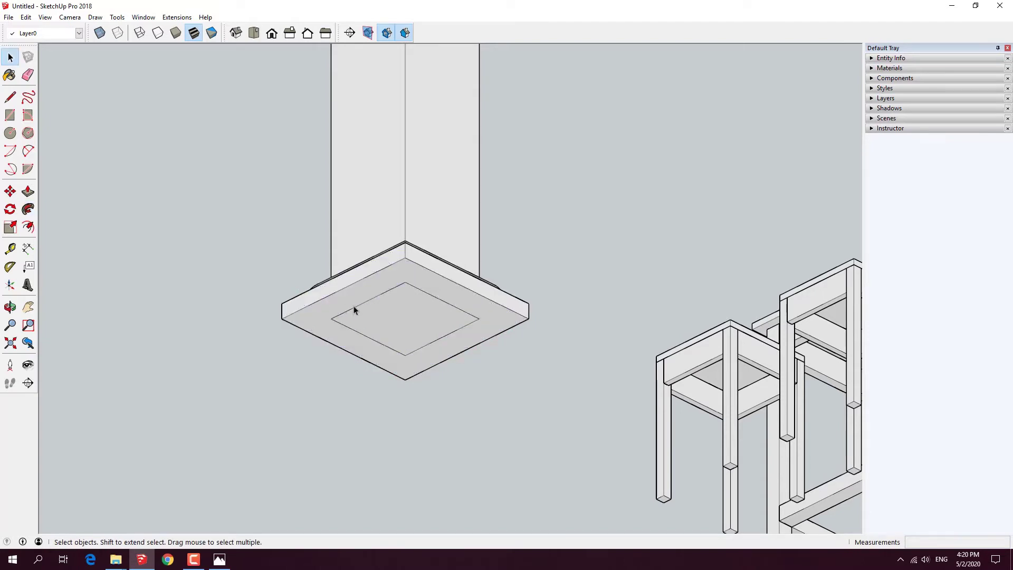
pyautogui.click(357, 306)
pyautogui.press('Delete')
pyautogui.click(430, 297)
pyautogui.press('Delete')
pyautogui.press('Delete')
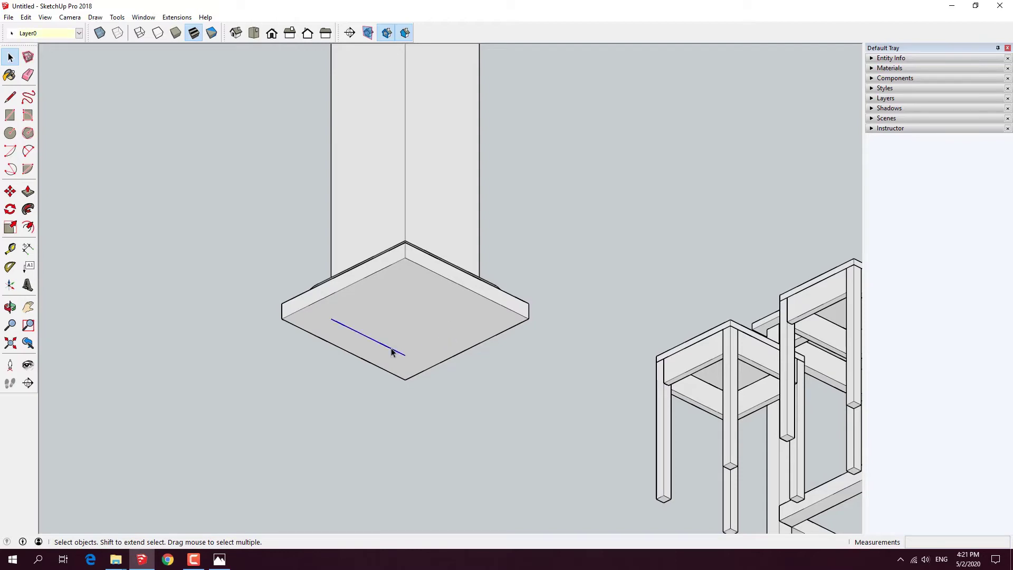
pyautogui.press('Delete')
pyautogui.scroll(-3, 390, 369)
pyautogui.moveTo(390, 379)
pyautogui.mouseDown(button='middle')
pyautogui.moveTo(351, 293)
pyautogui.moveTo(388, 320)
pyautogui.moveTo(493, 358)
pyautogui.moveTo(464, 367)
pyautogui.moveTo(477, 376)
pyautogui.mouseUp(button='middle')
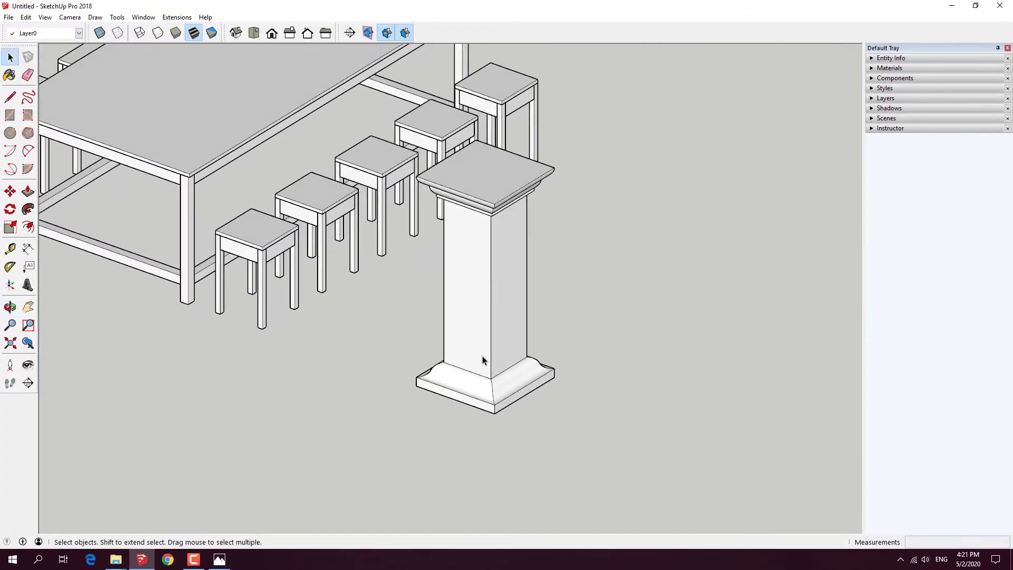
# Step: Compare the scene with reference image 01.jpg, then select the column's front face
pyautogui.click(219, 558)
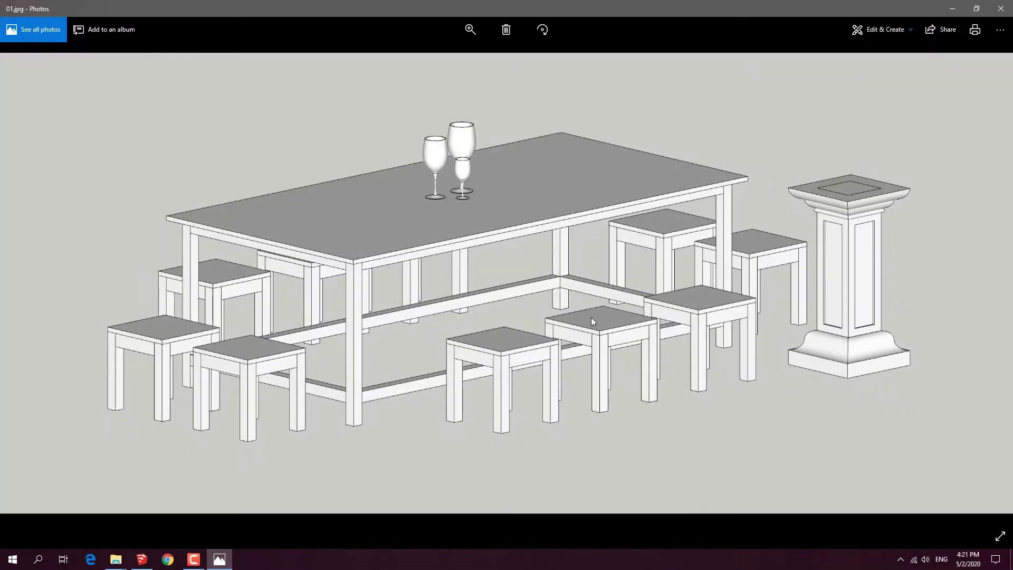
pyautogui.click(219, 558)
pyautogui.moveTo(476, 335)
pyautogui.mouseDown(button='middle')
pyautogui.moveTo(362, 296)
pyautogui.moveTo(467, 357)
pyautogui.mouseUp(button='middle')
pyautogui.click(485, 333)
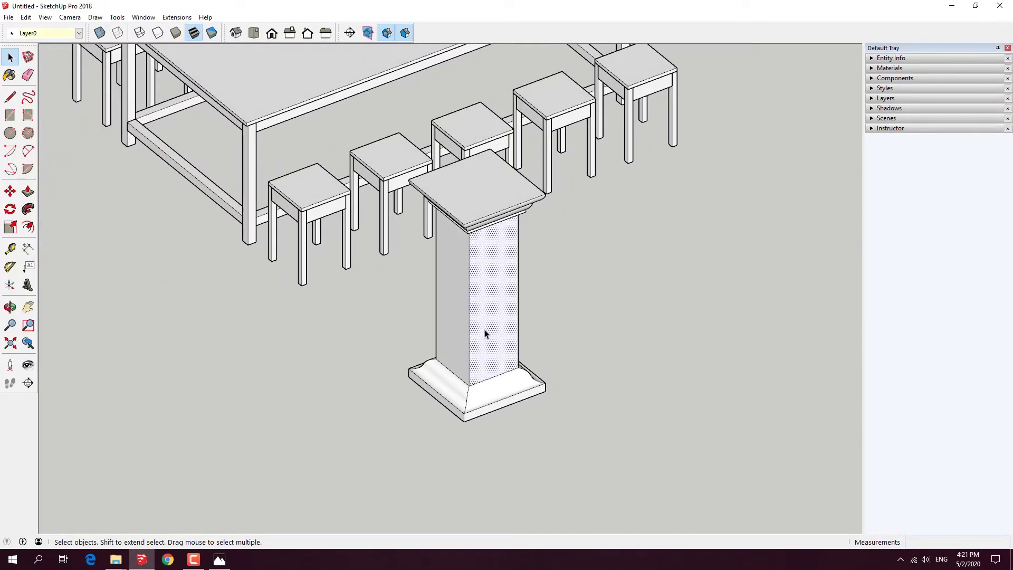
# Step: Offset the pillar's front face edges 50 mm inward to outline an inset panel
pyautogui.click(28, 226)
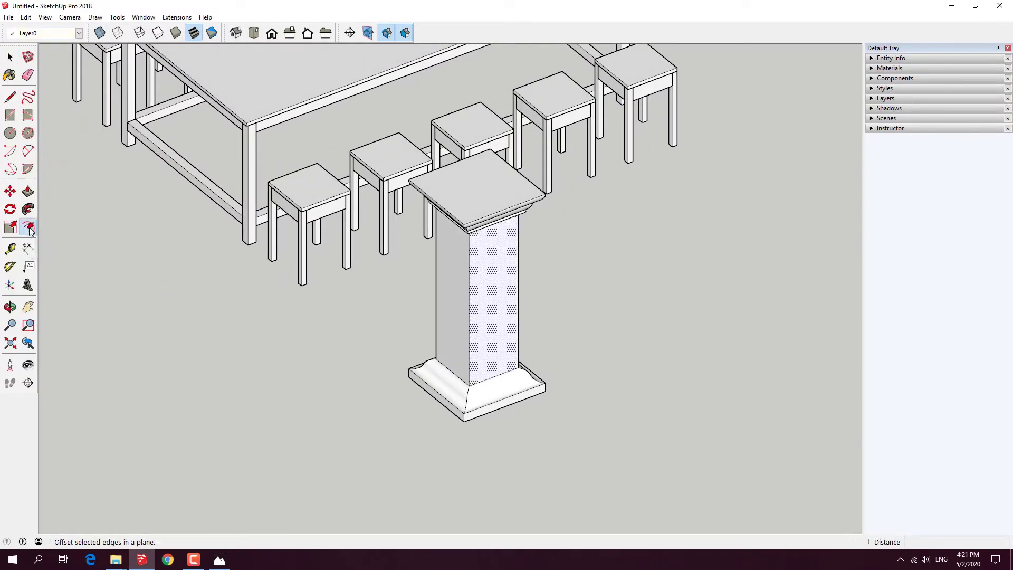
pyautogui.click(470, 330)
pyautogui.write('50')
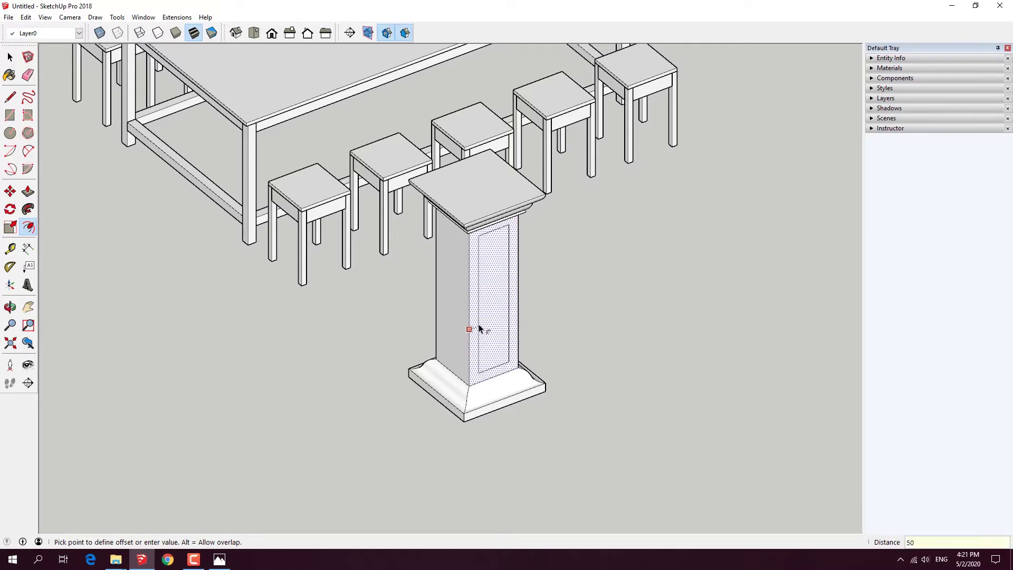
pyautogui.press('Return')
pyautogui.moveTo(479, 328)
pyautogui.mouseDown(button='middle')
pyautogui.moveTo(663, 375)
pyautogui.moveTo(491, 310)
pyautogui.mouseUp(button='middle')
pyautogui.press('space')
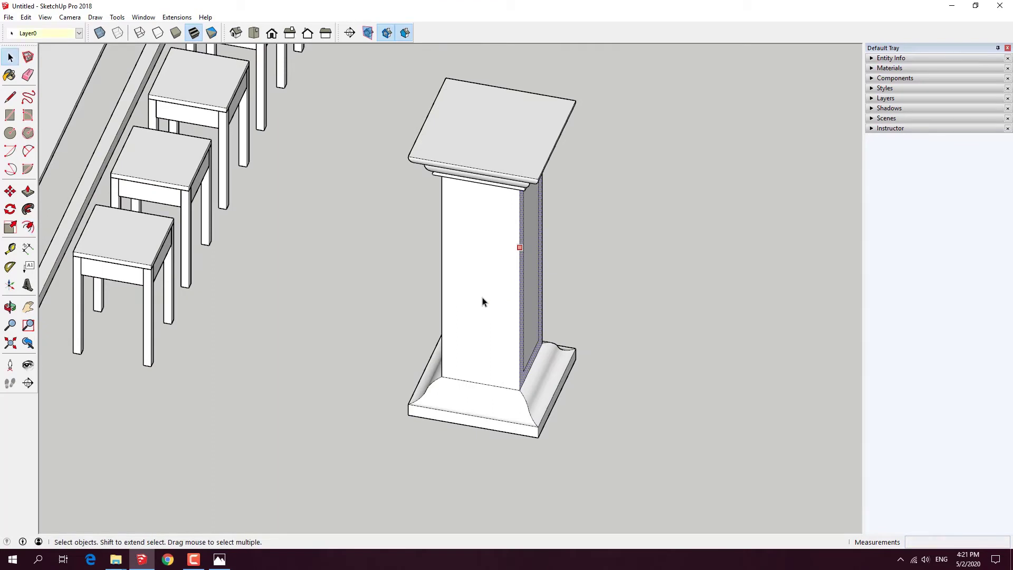
pyautogui.click(482, 302)
pyautogui.press('o')
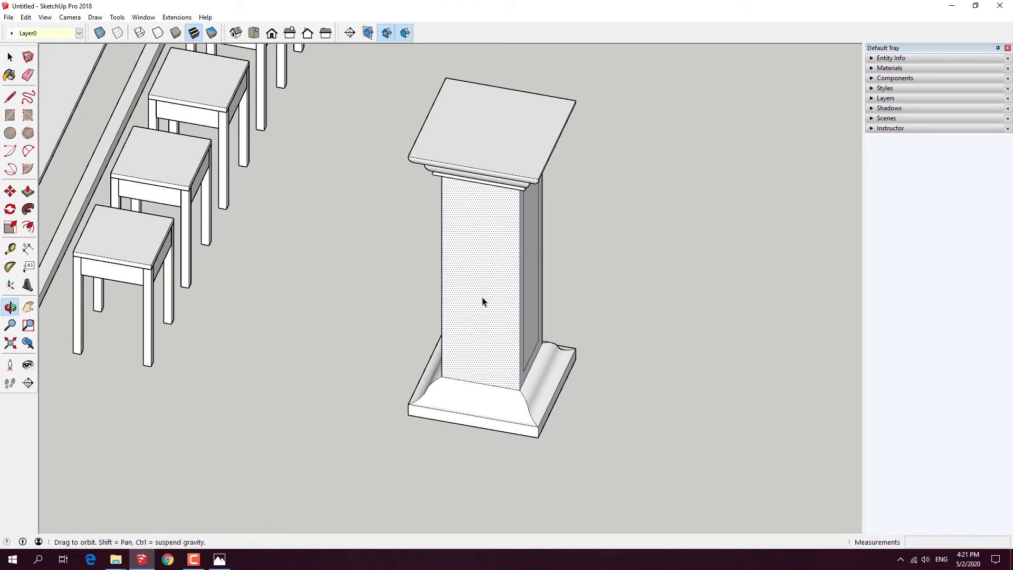
# Step: Offset inset panel outlines 50 mm inside the pillar's two side faces
pyautogui.click(29, 227)
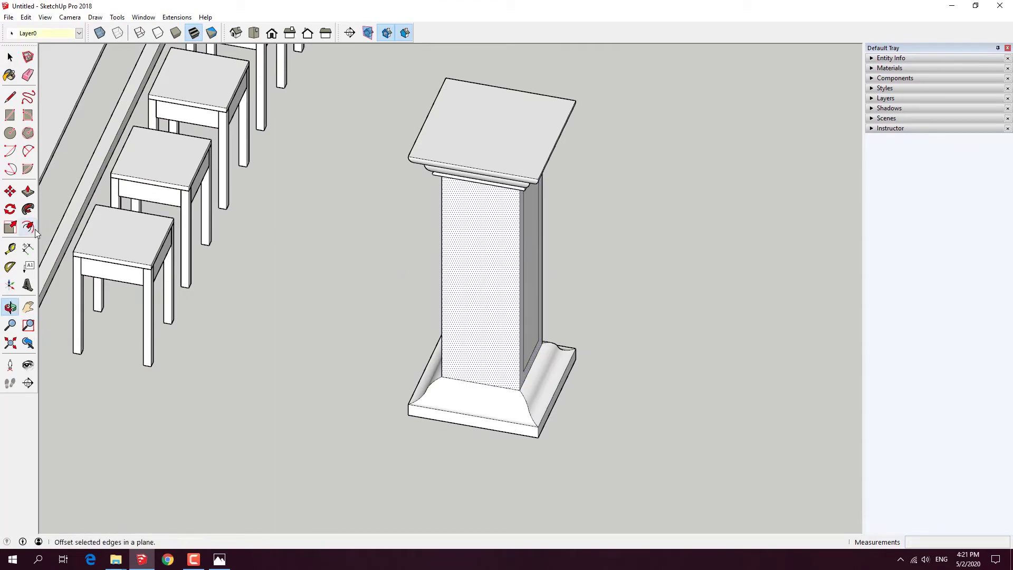
pyautogui.click(442, 293)
pyautogui.click(453, 295)
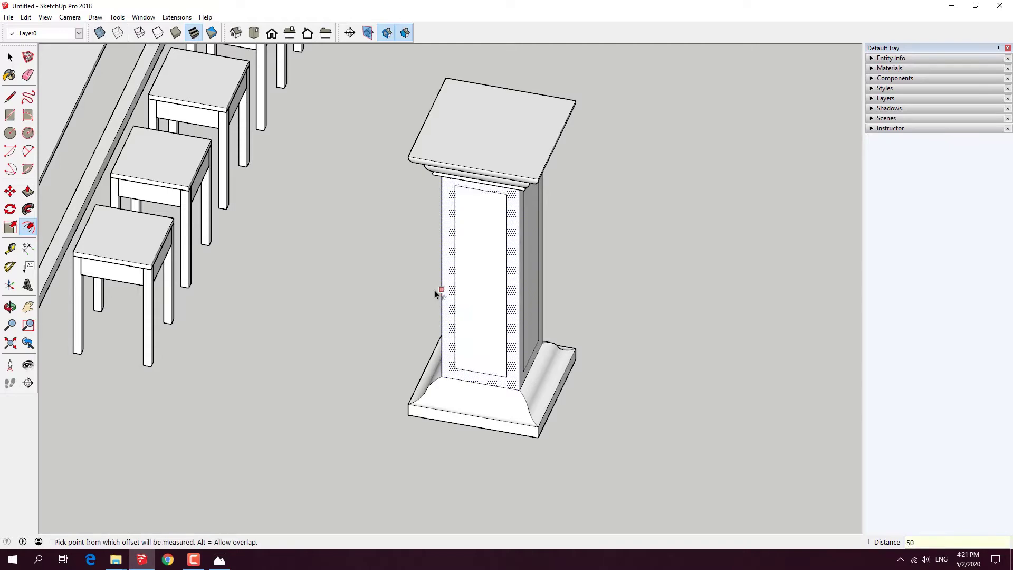
pyautogui.moveTo(435, 289); pyautogui.dragTo(676, 322, button='middle')
pyautogui.press('space')
pyautogui.click(423, 258)
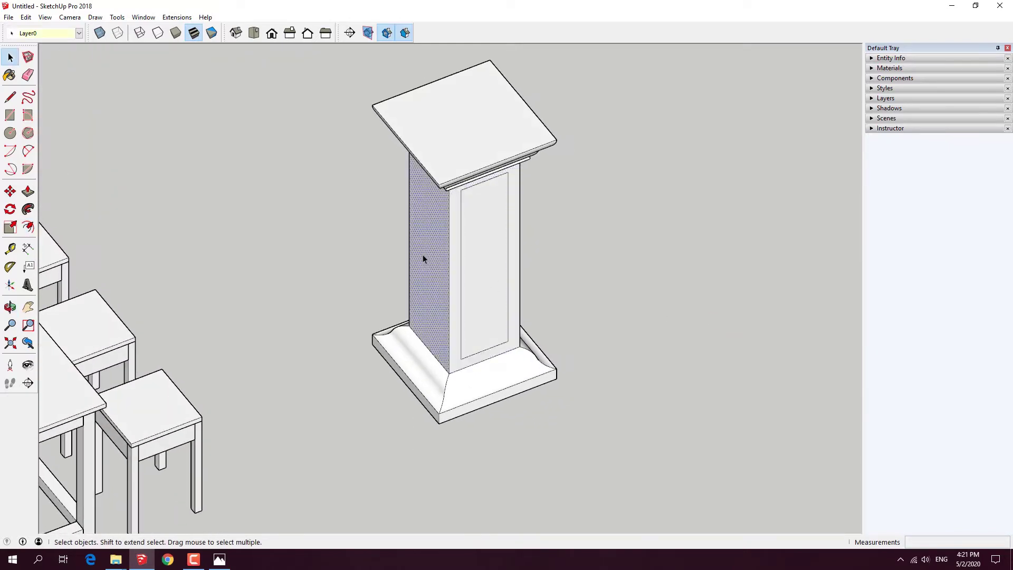
pyautogui.click(27, 227)
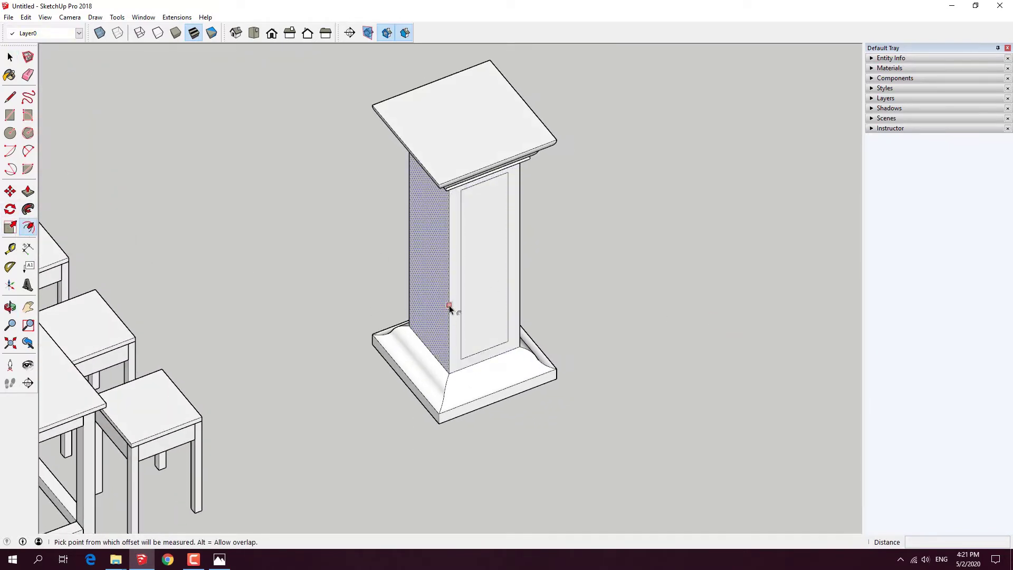
pyautogui.click(449, 307)
pyautogui.click(438, 298)
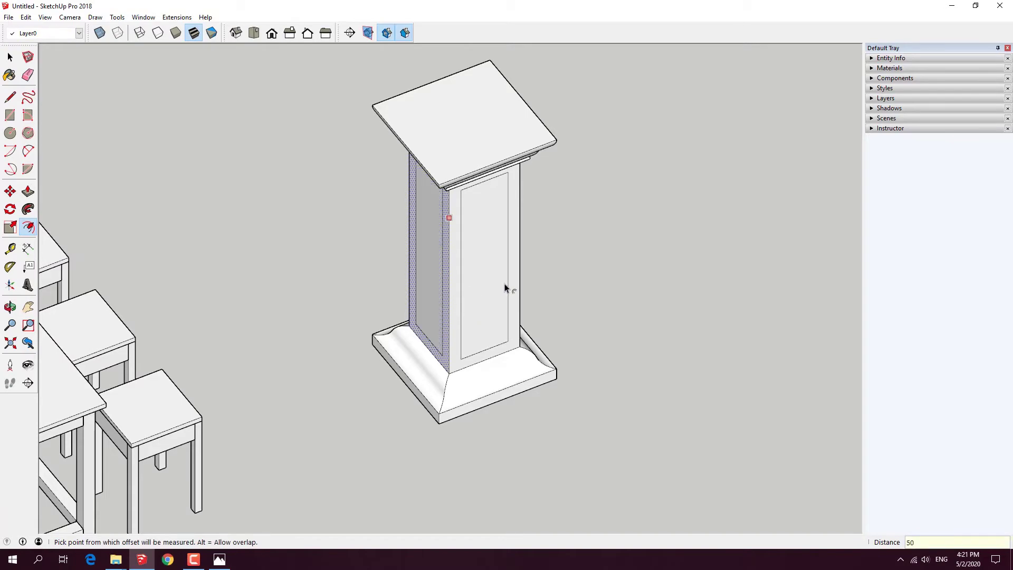
# Step: Offset the remaining plain pillar face 50 mm inward and select its inner panel
pyautogui.moveTo(505, 287)
pyautogui.mouseDown(button='middle')
pyautogui.moveTo(88, 291)
pyautogui.moveTo(261, 312)
pyautogui.moveTo(176, 229)
pyautogui.mouseUp(button='middle')
pyautogui.press('space')
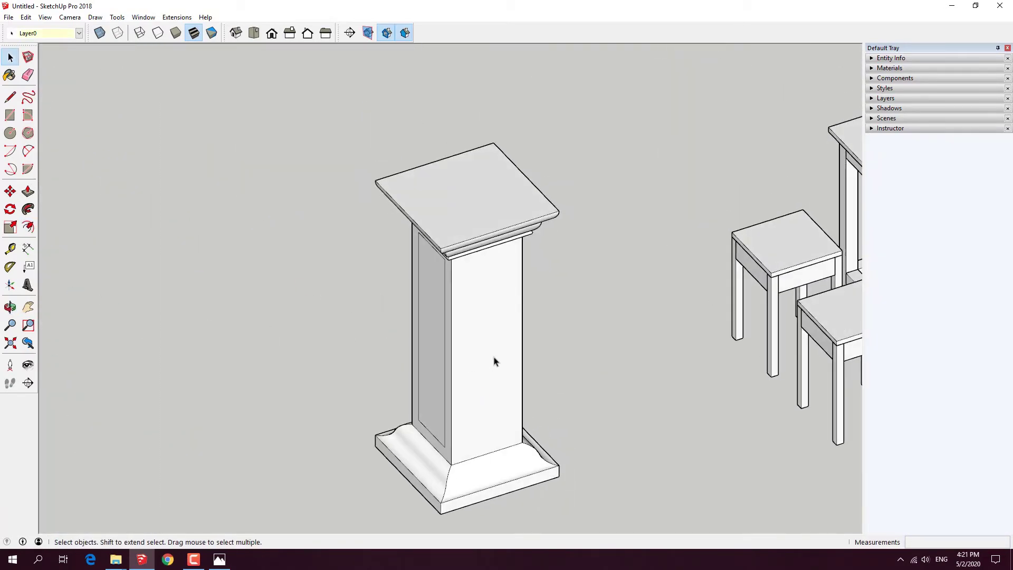
pyautogui.click(496, 359)
pyautogui.click(28, 227)
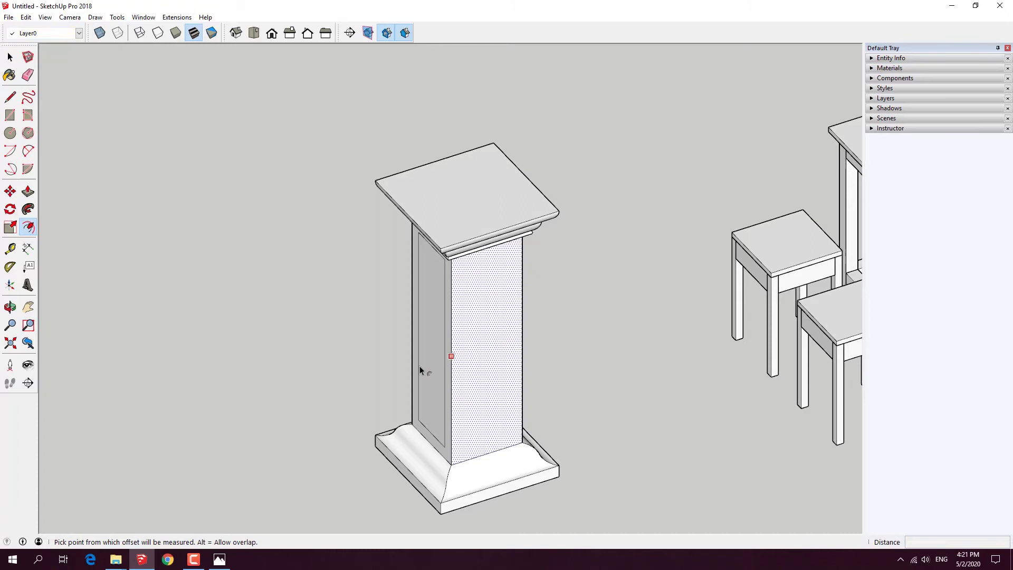
pyautogui.click(452, 350)
pyautogui.write('50')
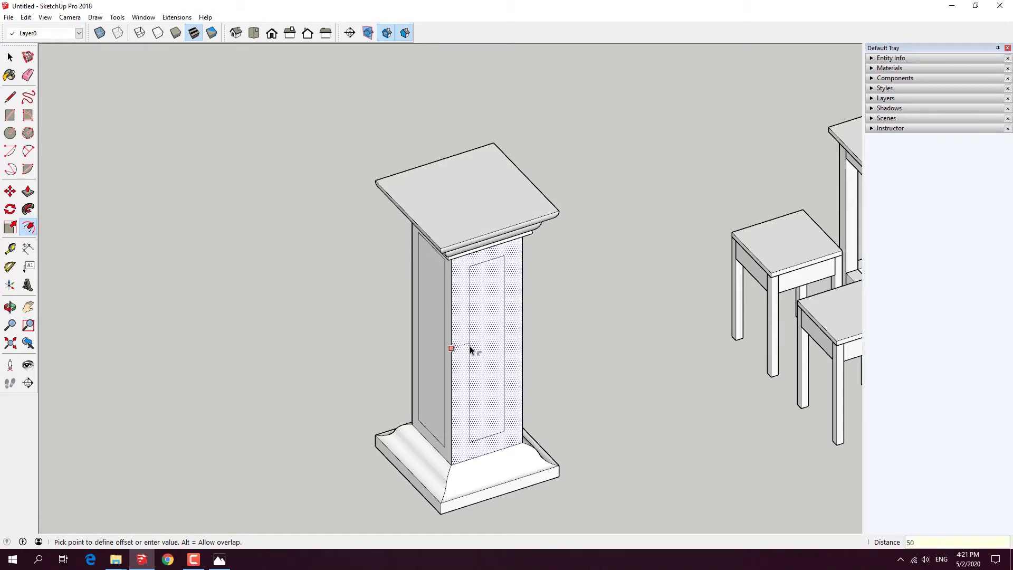
pyautogui.press('Return')
pyautogui.press('space')
pyautogui.click(484, 333)
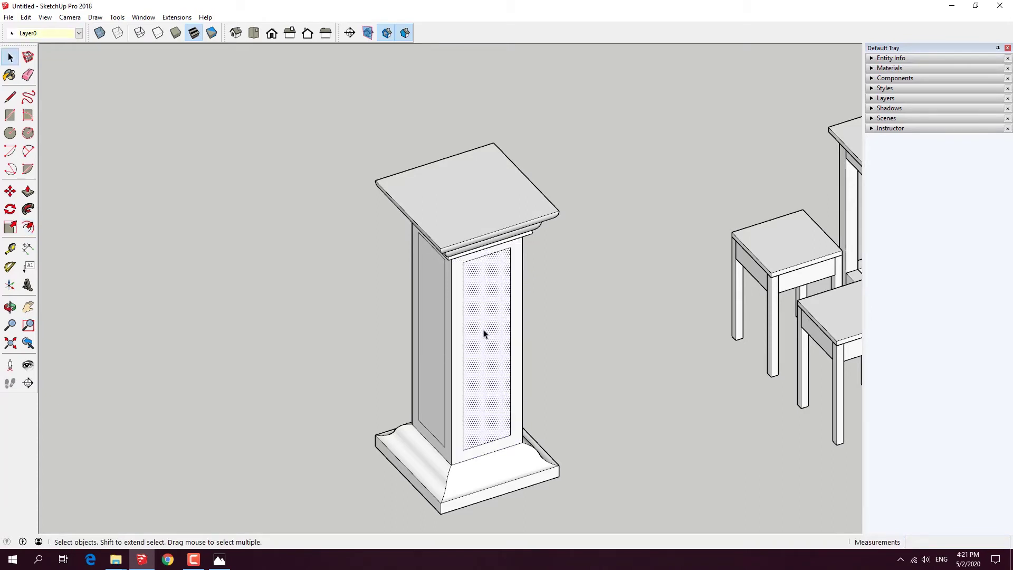
pyautogui.moveTo(472, 343); pyautogui.dragTo(489, 335, button='middle')
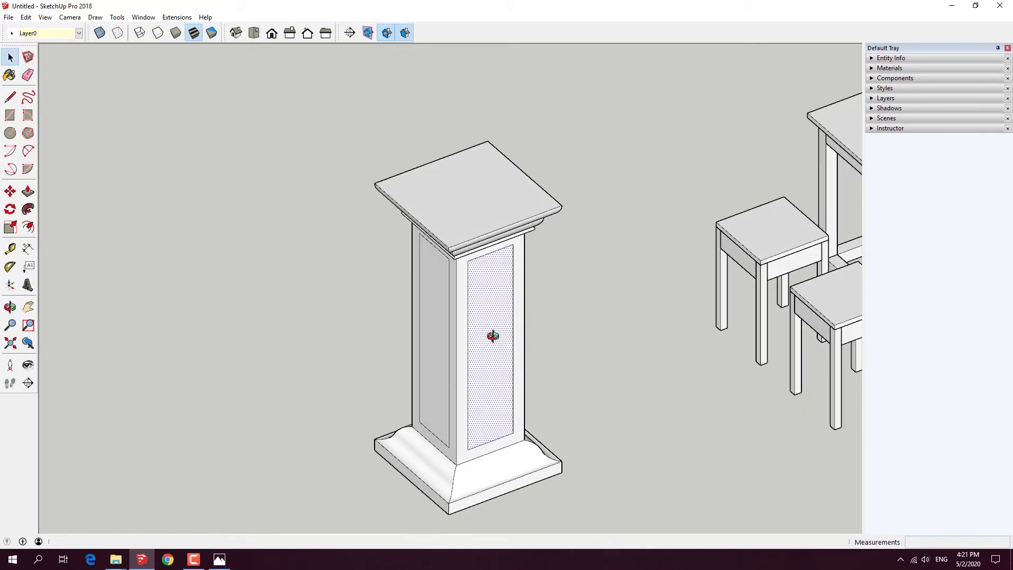
# Step: Push the front and left side inner panels 20 mm into the pillar
pyautogui.press('p')
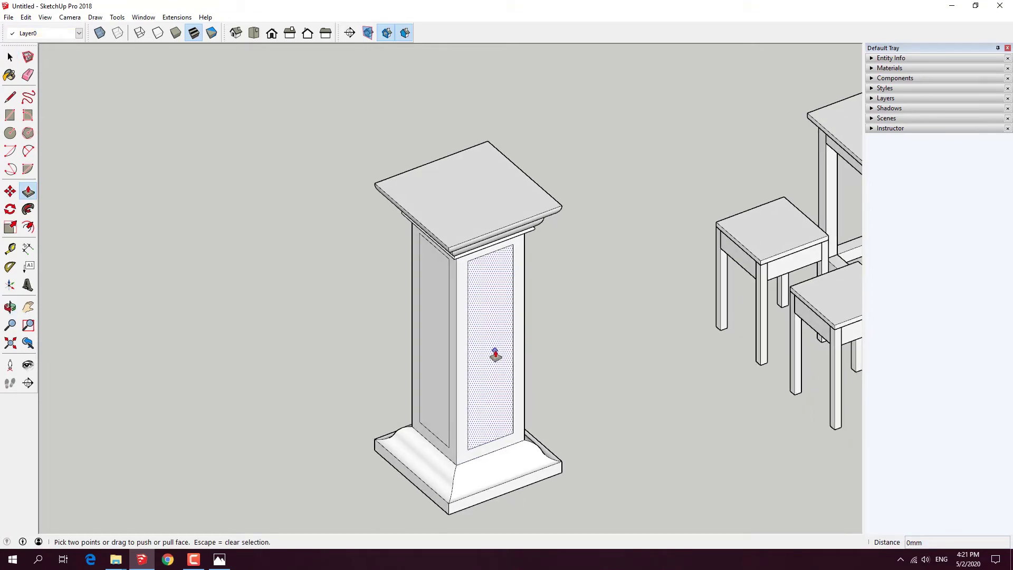
pyautogui.moveTo(491, 353); pyautogui.dragTo(488, 350)
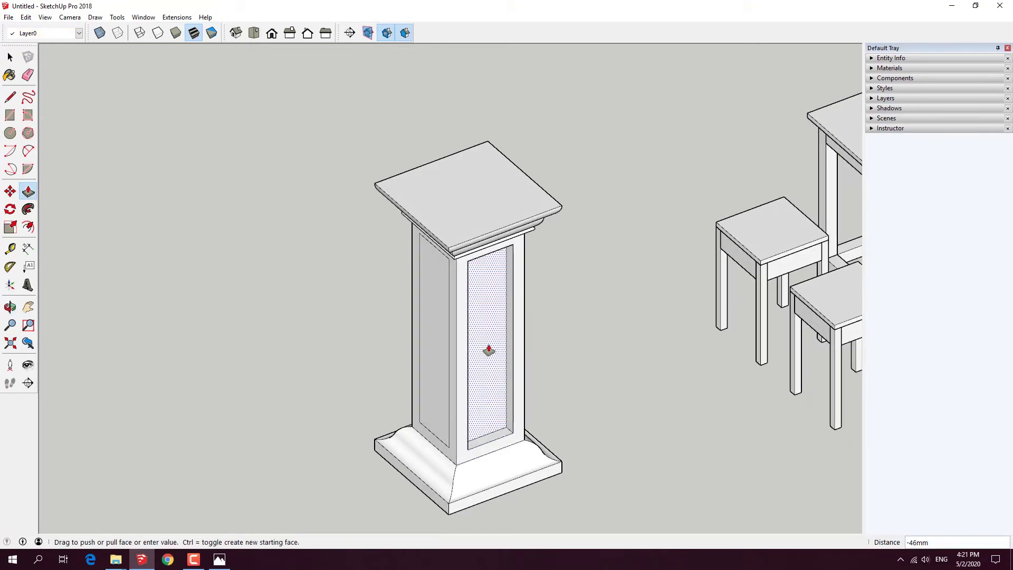
pyautogui.press('Return')
pyautogui.press('space')
pyautogui.click(438, 354)
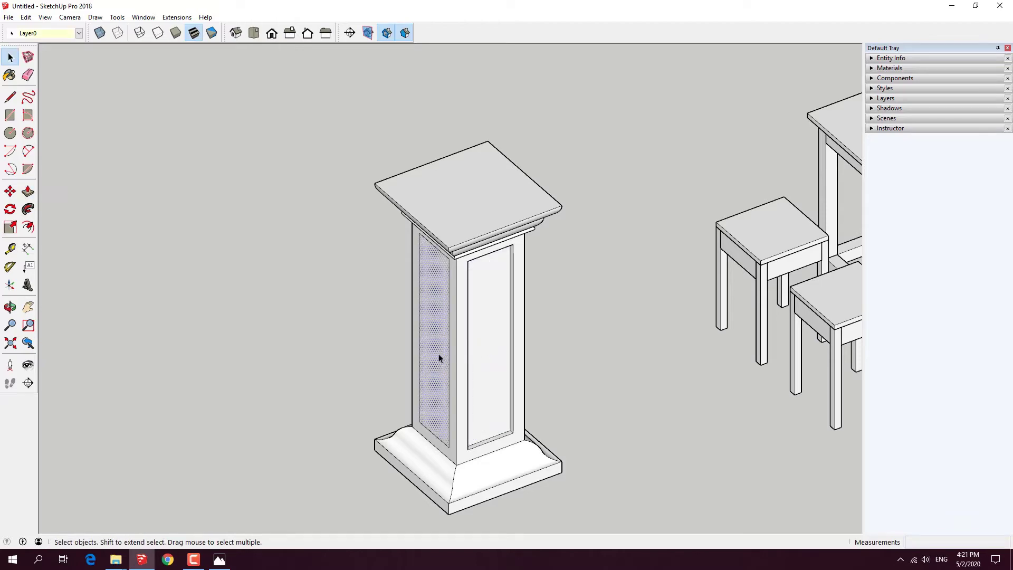
pyautogui.press('p')
pyautogui.moveTo(438, 353); pyautogui.dragTo(446, 359)
pyautogui.write('20')
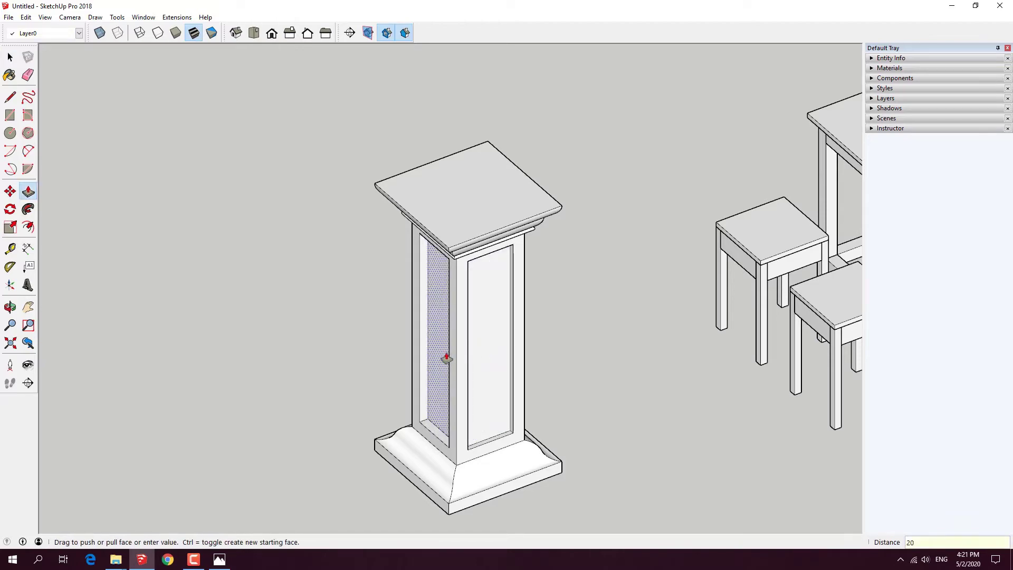
pyautogui.press('Return')
pyautogui.press('space')
# Step: Recess the remaining front and right side inner panels 20 mm into the pillar
pyautogui.moveTo(373, 334)
pyautogui.mouseDown(button='middle')
pyautogui.moveTo(709, 407)
pyautogui.moveTo(599, 311)
pyautogui.moveTo(366, 357)
pyautogui.moveTo(658, 363)
pyautogui.mouseUp(button='middle')
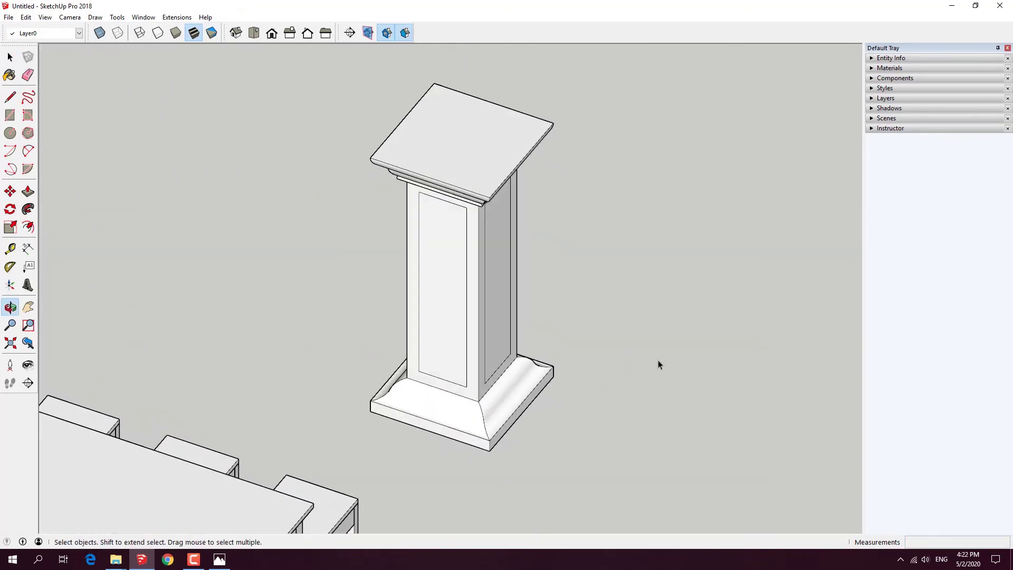
pyautogui.click(454, 354)
pyautogui.press('p')
pyautogui.moveTo(448, 344); pyautogui.dragTo(452, 339)
pyautogui.write('2')
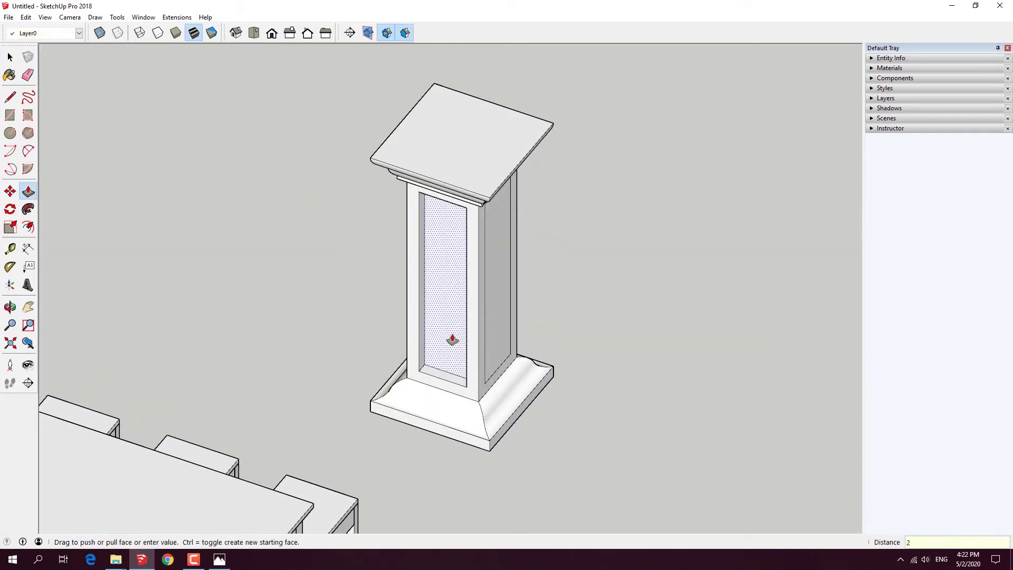
pyautogui.write('0')
pyautogui.press('Return')
pyautogui.press('space')
pyautogui.click(492, 323)
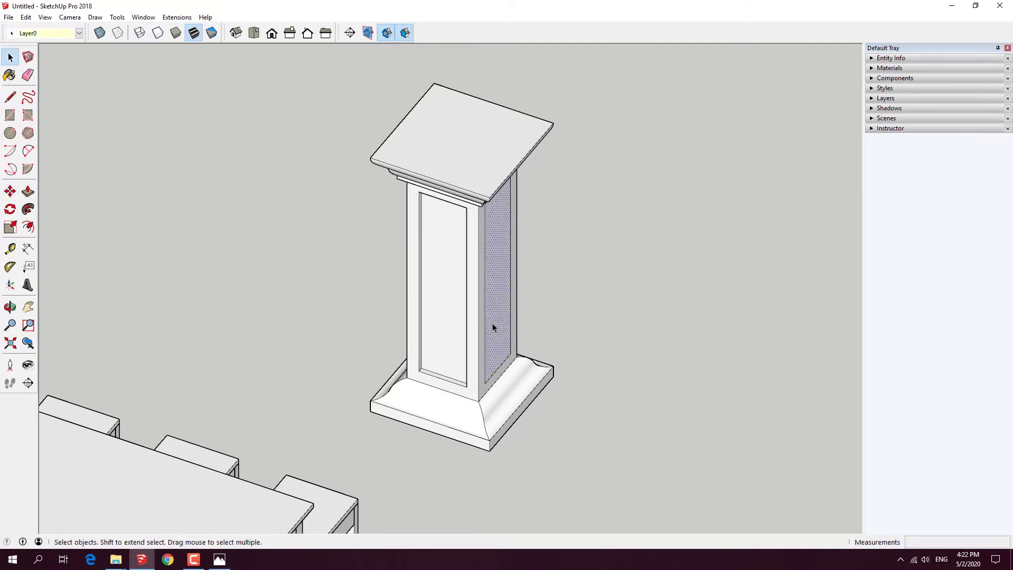
pyautogui.press('p')
pyautogui.moveTo(492, 323); pyautogui.dragTo(493, 323)
pyautogui.write('20')
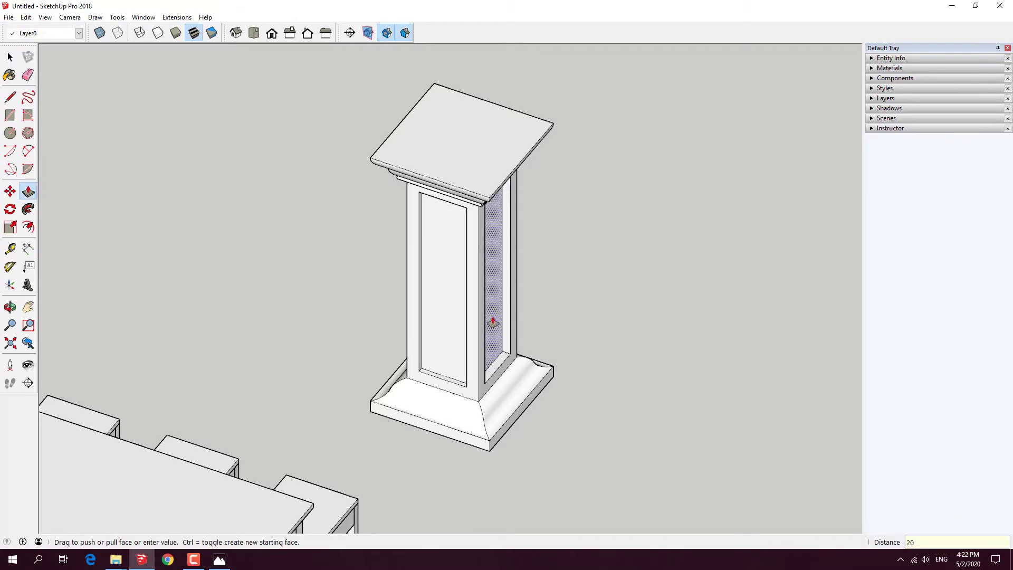
pyautogui.press('Return')
pyautogui.press('space')
pyautogui.scroll(-4, 488, 319)
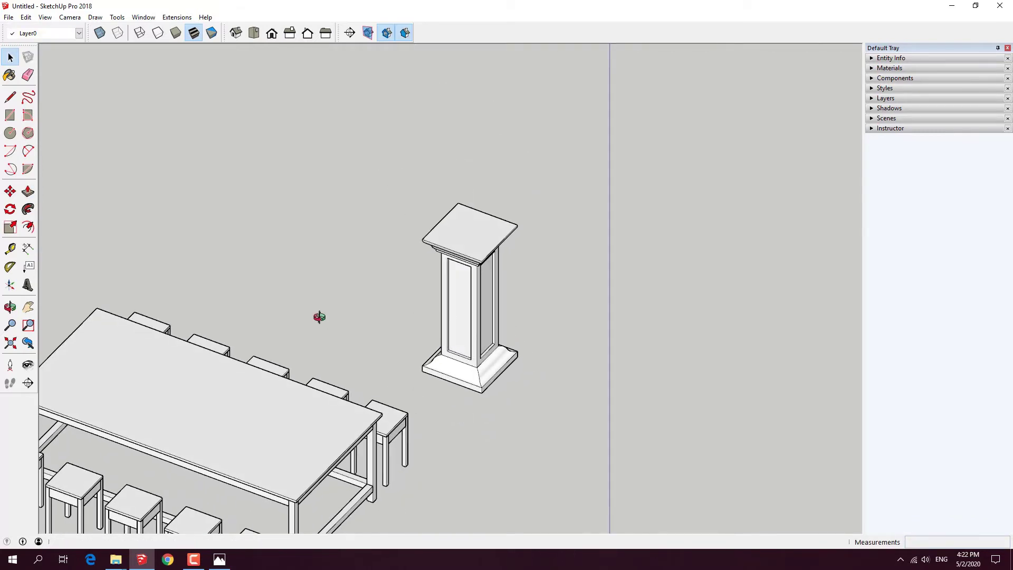
# Step: Box-select the pillar's capital, panelled shaft and base and combine them with Make Group
pyautogui.moveTo(319, 317); pyautogui.dragTo(228, 336, button='middle')
pyautogui.moveTo(400, 180); pyautogui.dragTo(544, 405)
pyautogui.rightClick(457, 285)
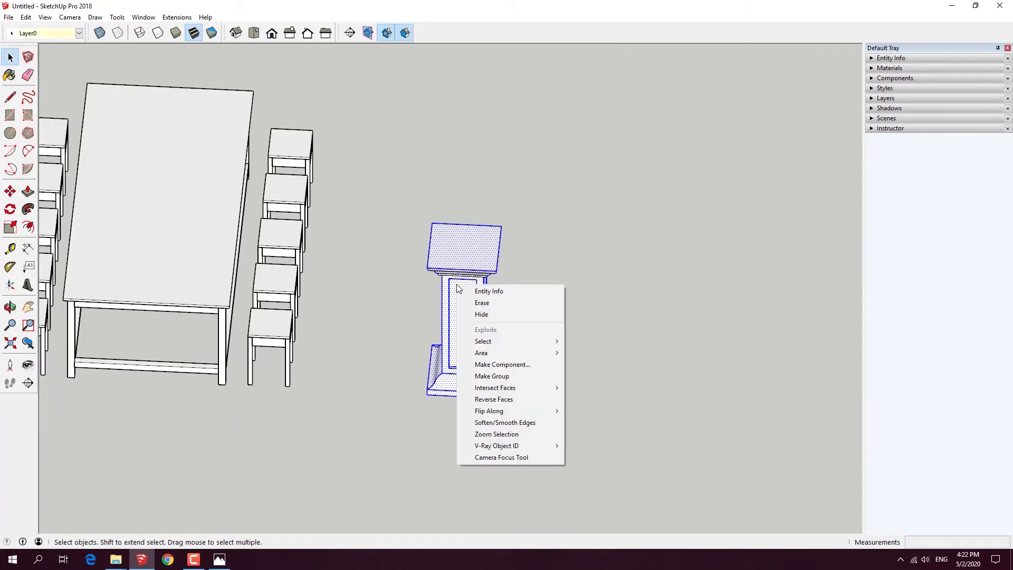
pyautogui.click(502, 376)
pyautogui.scroll(-3, 581, 385)
pyautogui.moveTo(512, 399)
pyautogui.mouseDown(button='middle')
pyautogui.moveTo(232, 257)
pyautogui.moveTo(565, 297)
pyautogui.moveTo(308, 209)
pyautogui.moveTo(451, 297)
pyautogui.moveTo(470, 364)
pyautogui.moveTo(513, 316)
pyautogui.mouseUp(button='middle')
pyautogui.click(514, 316)
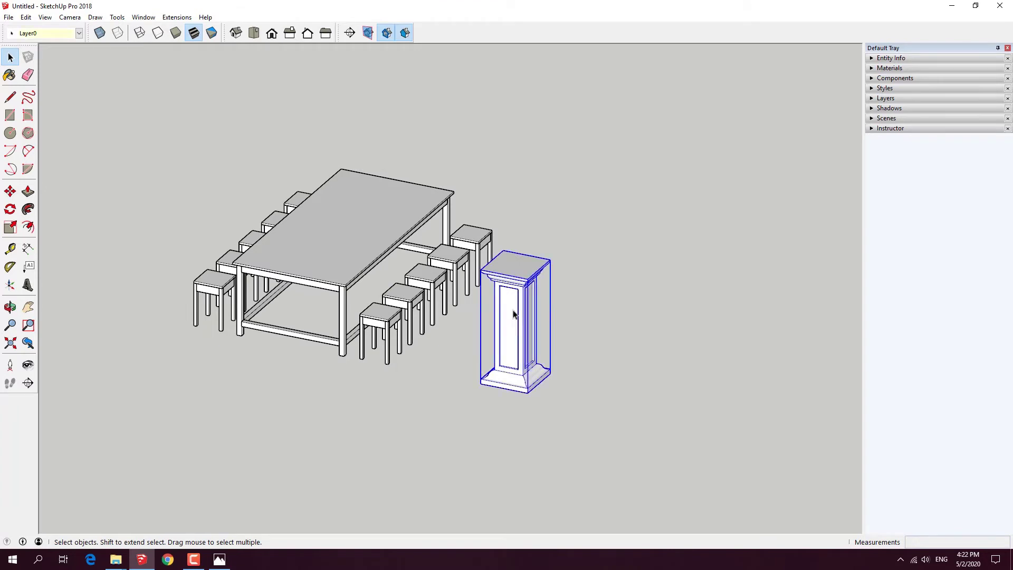
pyautogui.doubleClick(514, 315)
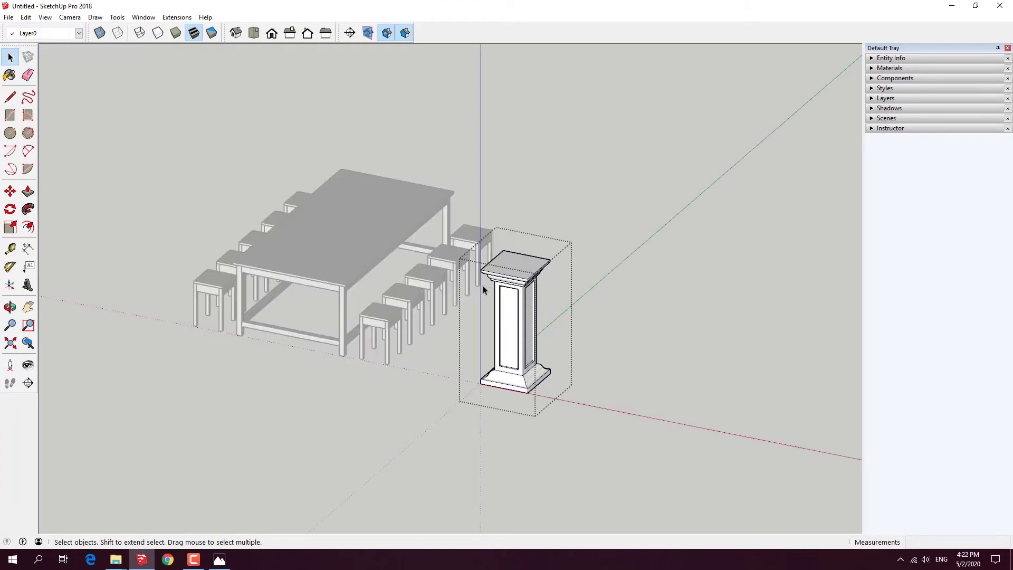
# Step: Inside the pillar group, move the top section up 1000 mm along the blue axis
pyautogui.moveTo(483, 278); pyautogui.dragTo(486, 189, button='middle')
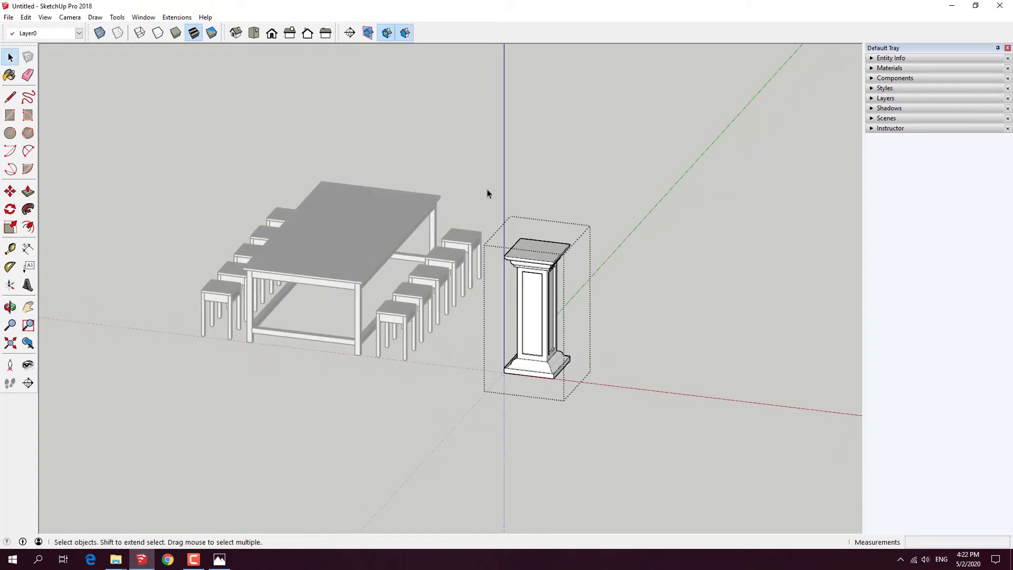
pyautogui.moveTo(548, 268); pyautogui.dragTo(604, 287)
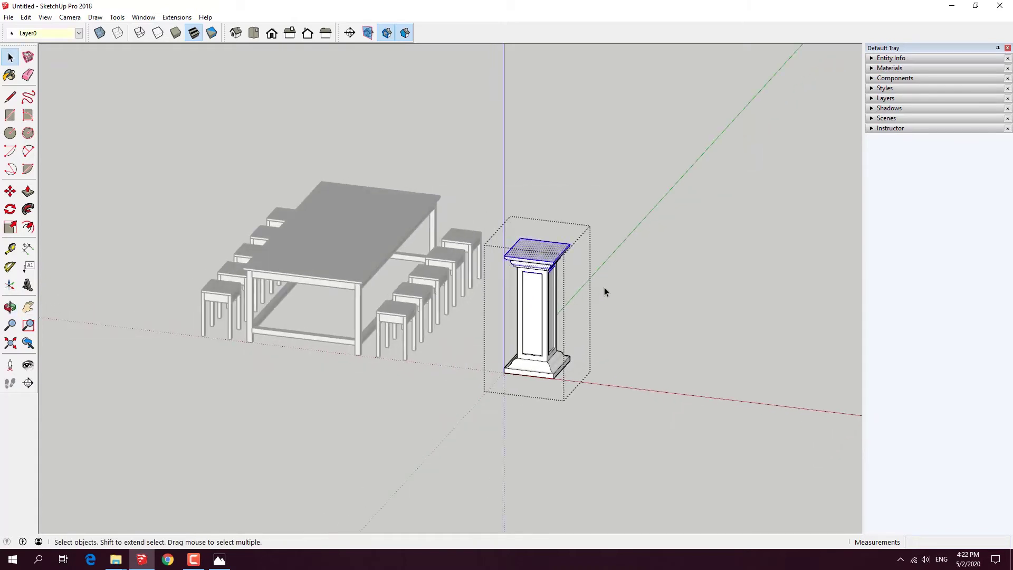
pyautogui.press('m')
pyautogui.write('1000')
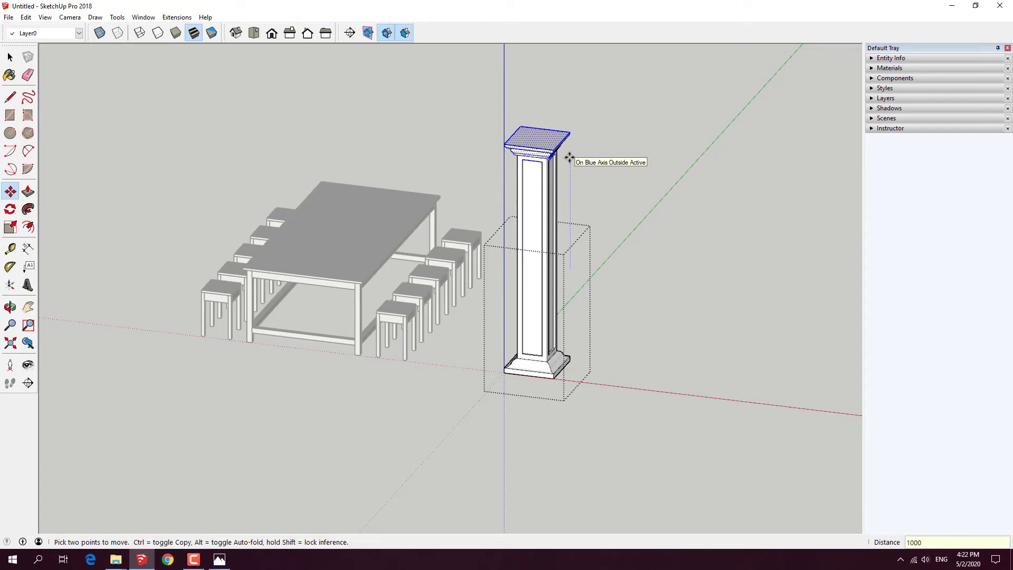
pyautogui.press('Return')
pyautogui.press('space')
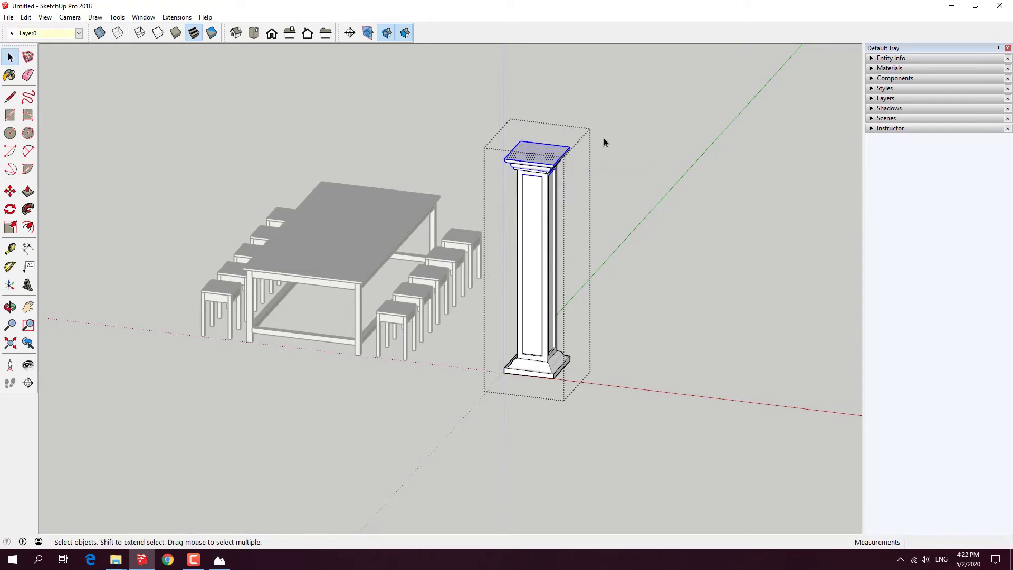
pyautogui.click(603, 137)
pyautogui.scroll(-2, 593, 282)
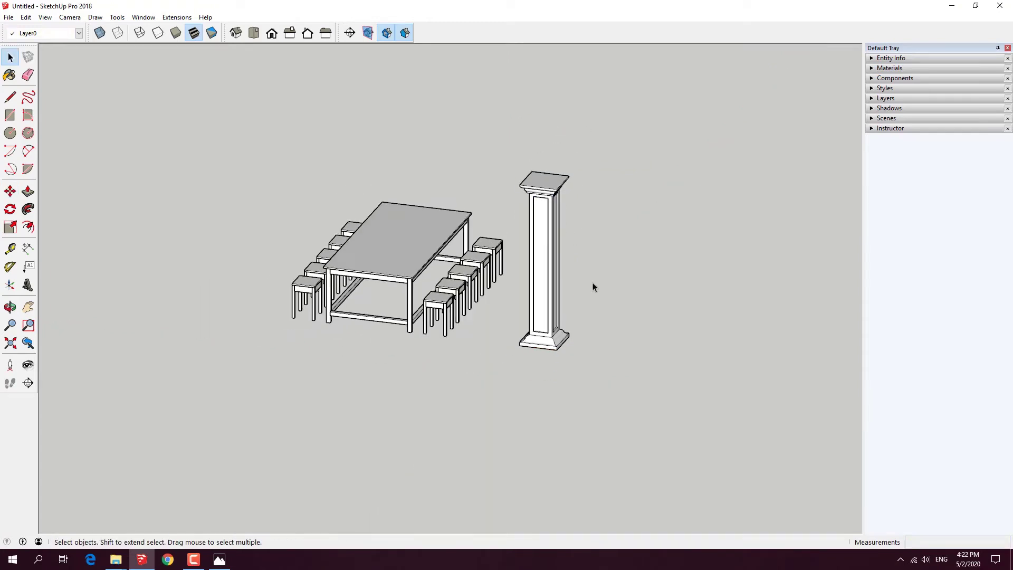
pyautogui.moveTo(593, 283)
pyautogui.mouseDown(button='middle')
pyautogui.moveTo(447, 181)
pyautogui.moveTo(616, 302)
pyautogui.mouseUp(button='middle')
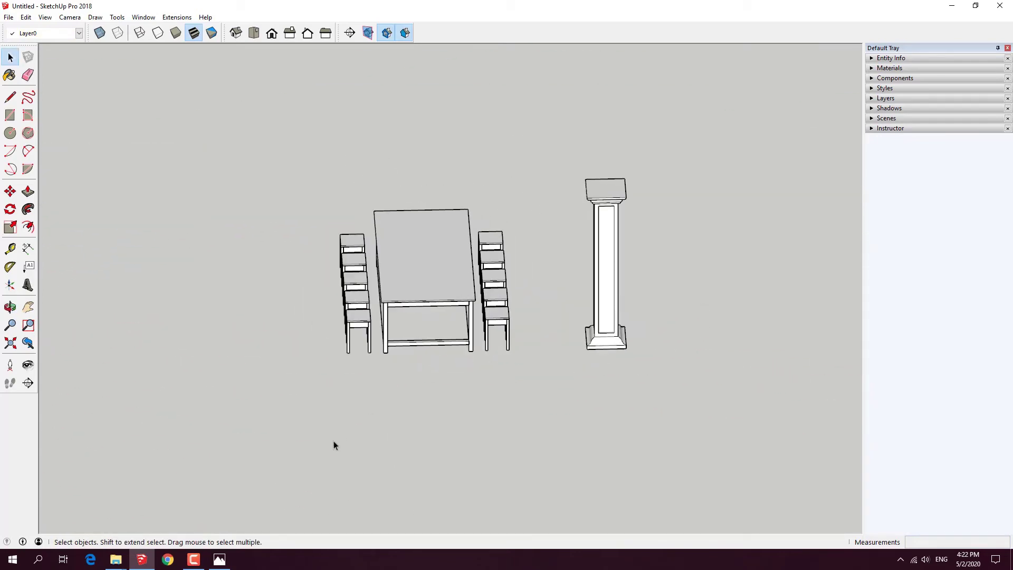
# Step: Check the 01.jpg reference image, then show the scene in Front view
pyautogui.click(219, 558)
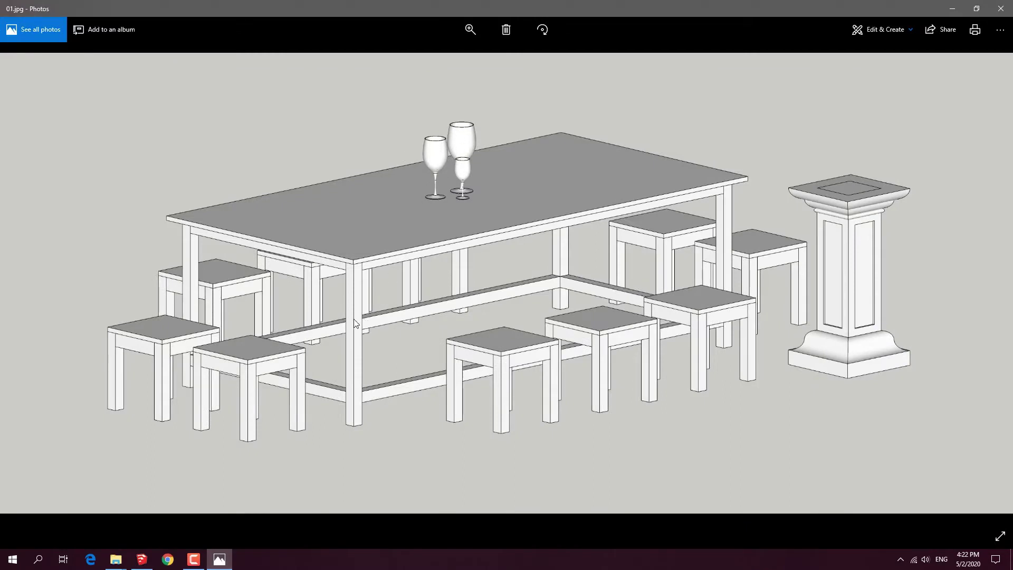
pyautogui.click(221, 562)
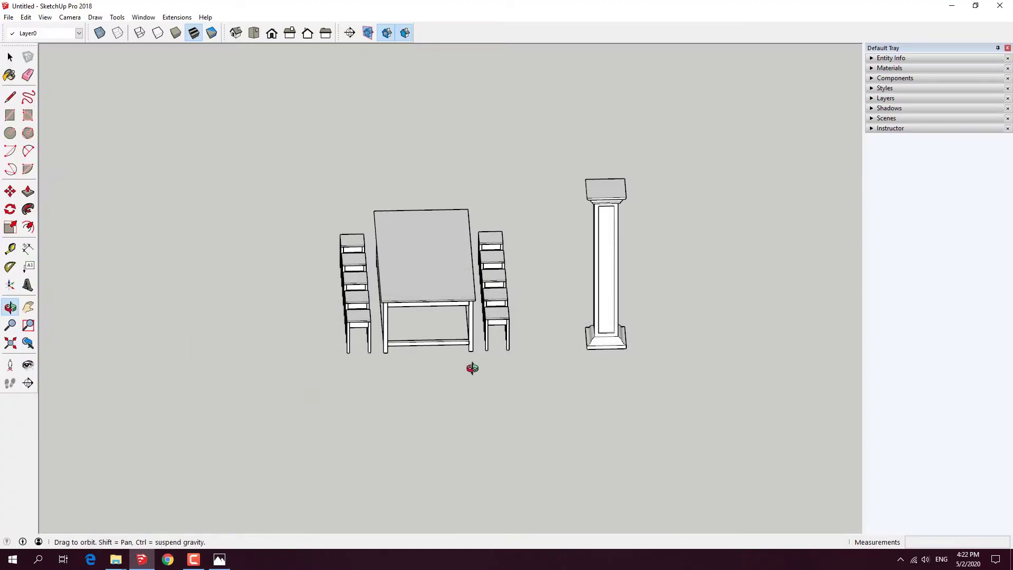
pyautogui.moveTo(470, 366); pyautogui.dragTo(233, 350, button='middle')
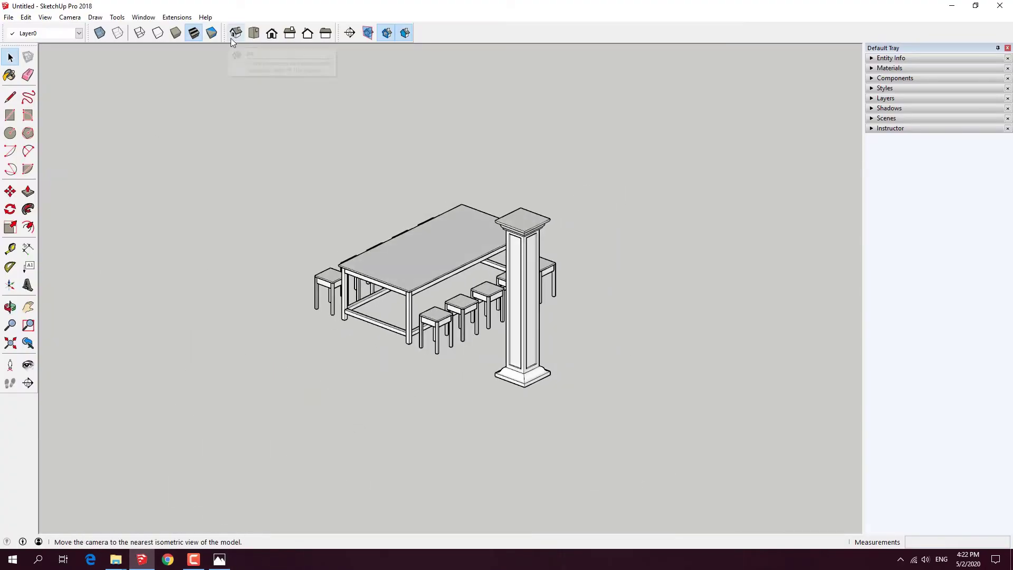
pyautogui.click(272, 33)
pyautogui.scroll(-1, 483, 346)
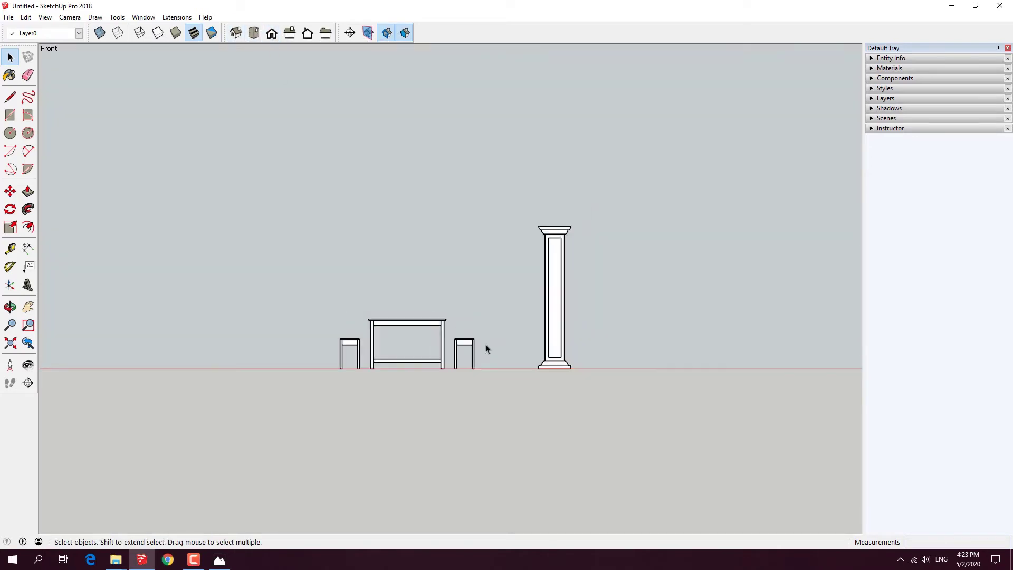
pyautogui.scroll(-3, 554, 350)
pyautogui.scroll(-1, 555, 349)
pyautogui.scroll(4, 248, 350)
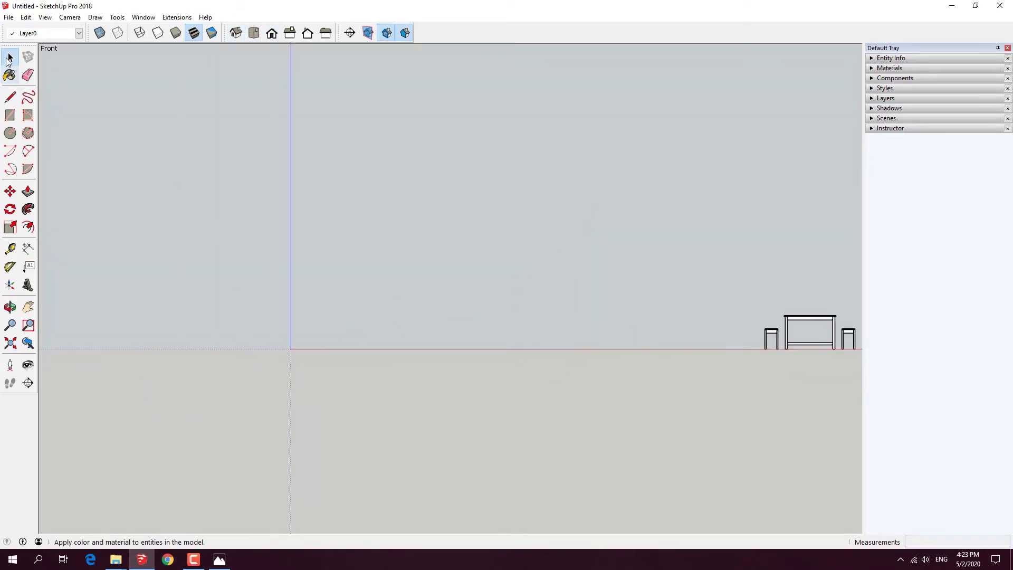
# Step: Import the wine-glass picture 03.jpg as an image through File > Import
pyautogui.click(9, 17)
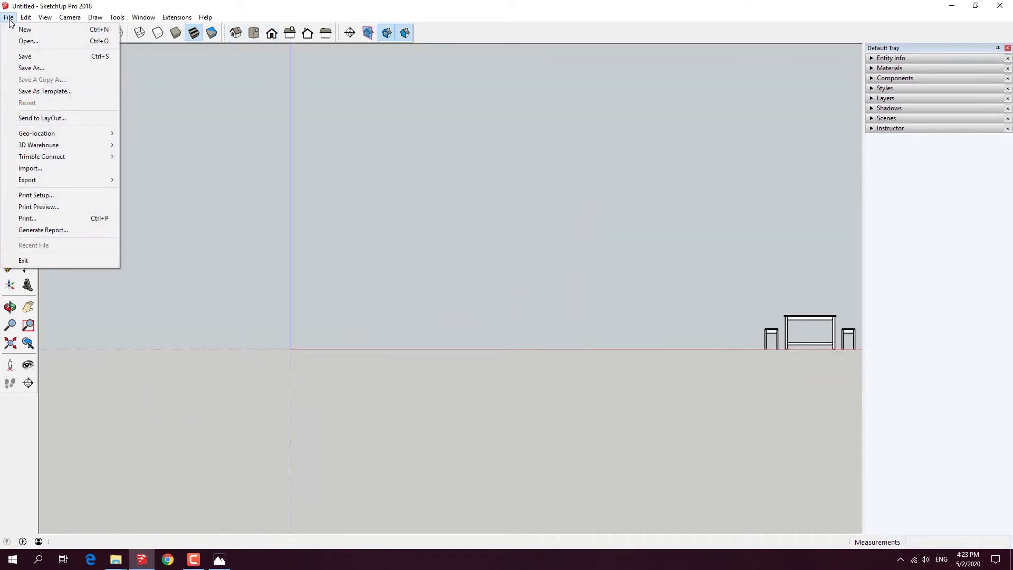
pyautogui.click(36, 169)
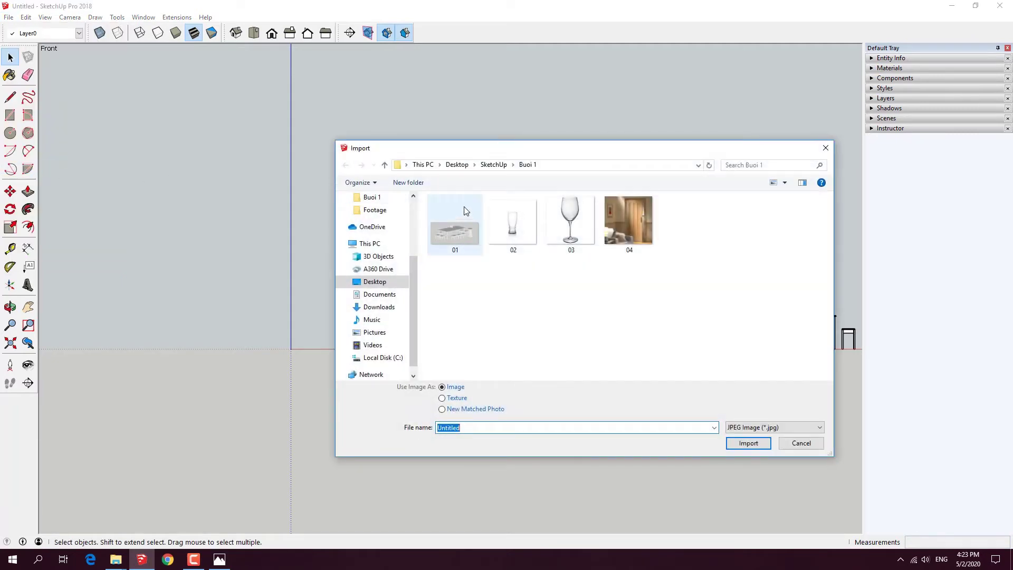
pyautogui.click(546, 258)
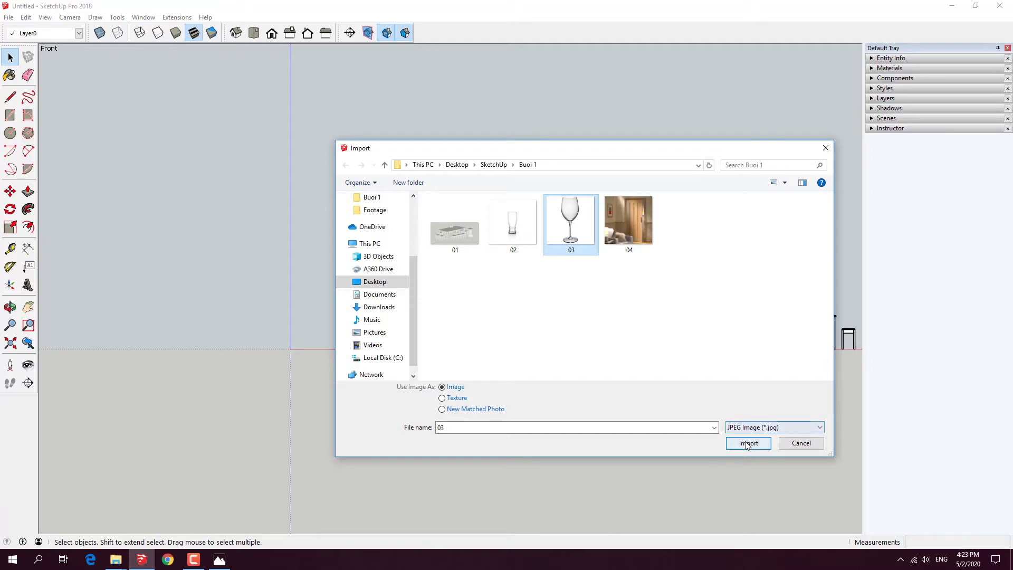
pyautogui.click(746, 441)
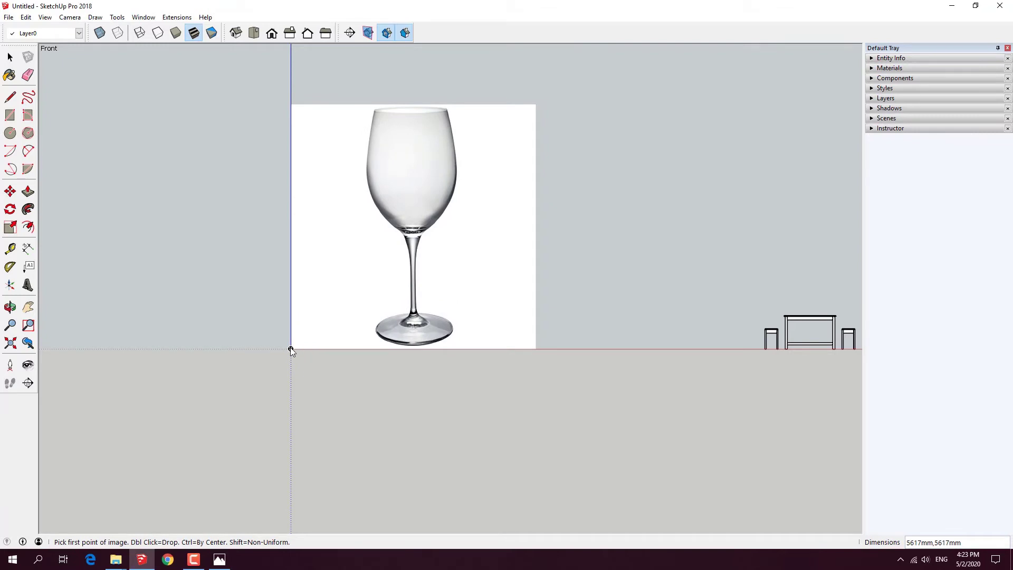
# Step: Anchor the wine-glass image's corner at the origin, confirm its size, and center it in view
pyautogui.click(291, 349)
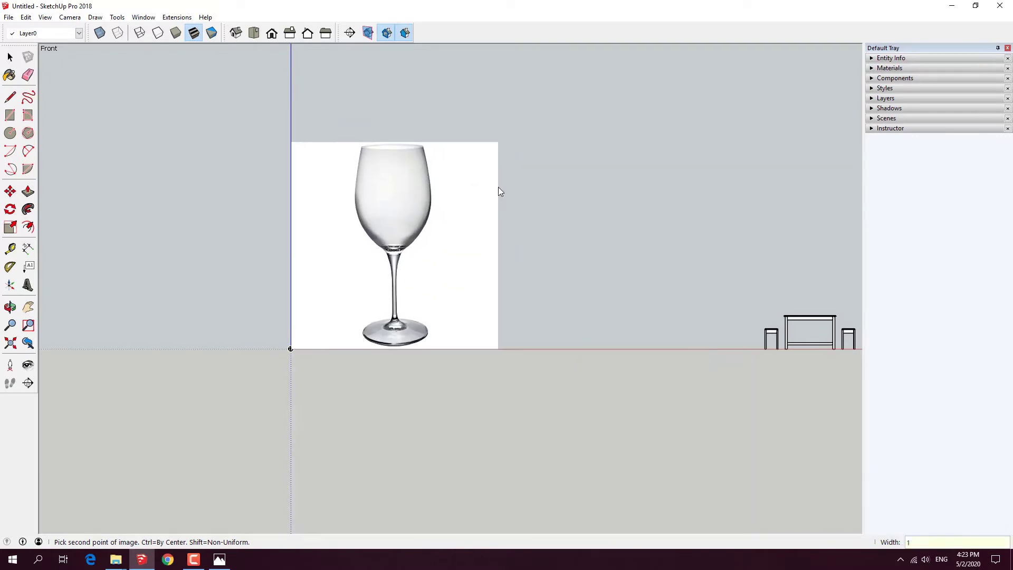
pyautogui.write('000')
pyautogui.press('Return')
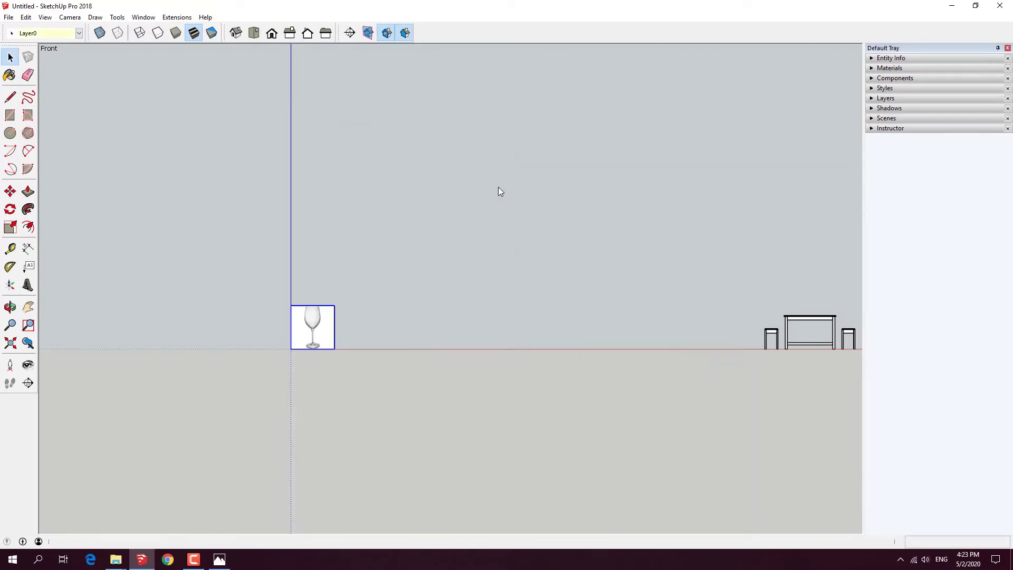
pyautogui.scroll(1, 321, 366)
pyautogui.scroll(3, 303, 348)
pyautogui.scroll(2, 289, 338)
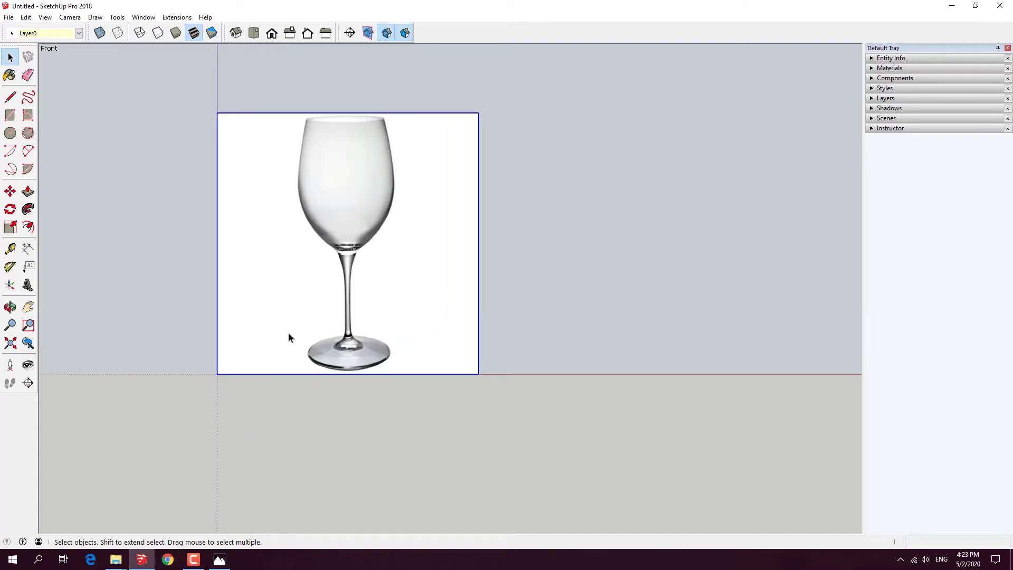
pyautogui.scroll(-1, 289, 337)
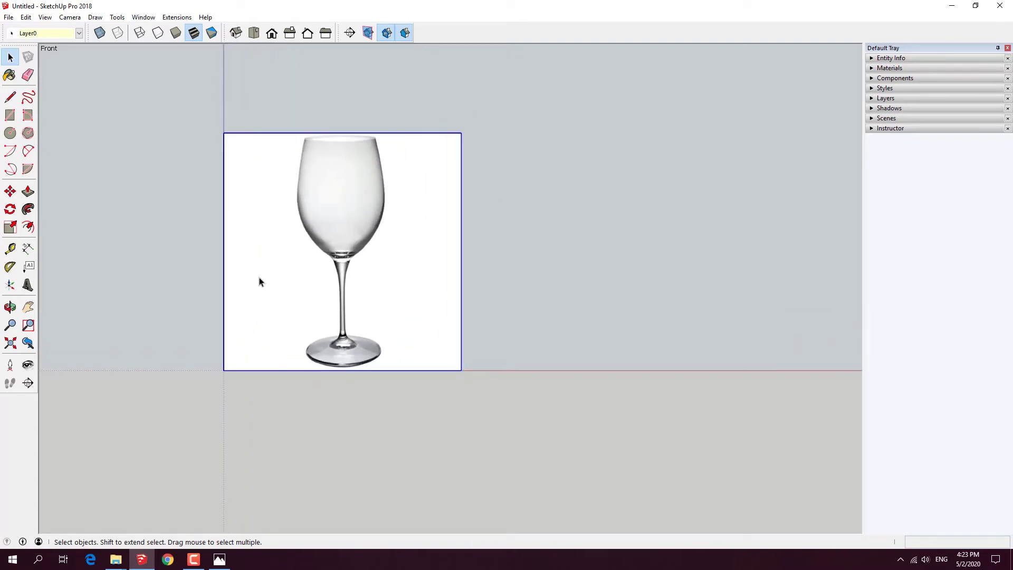
pyautogui.keyDown('shift'); pyautogui.moveTo(304, 280); pyautogui.dragTo(421, 277, button='middle'); pyautogui.keyUp('shift')
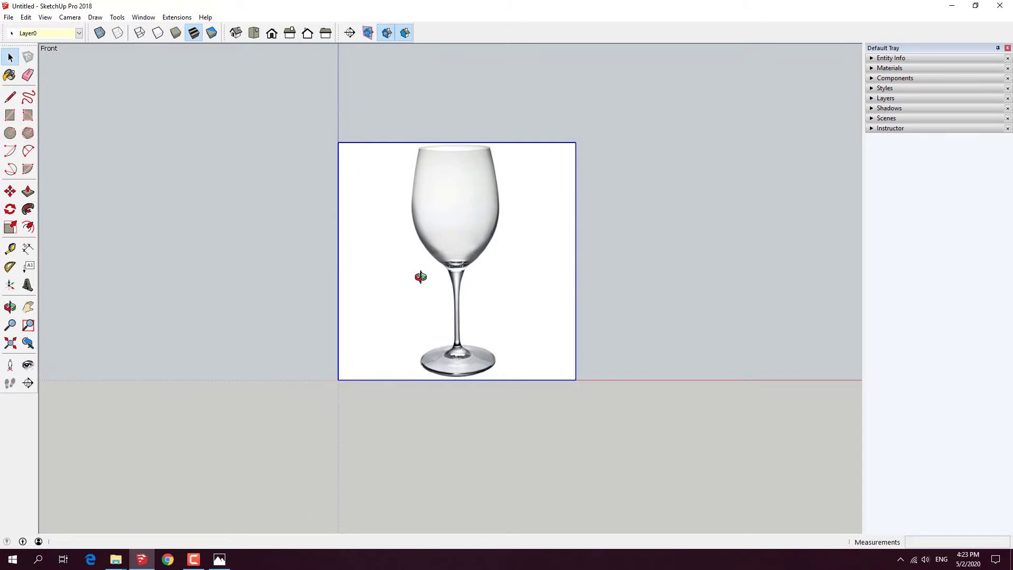
# Step: Draw a 2-point arc from the rim's left end partway down the bowl's left side
pyautogui.click(28, 150)
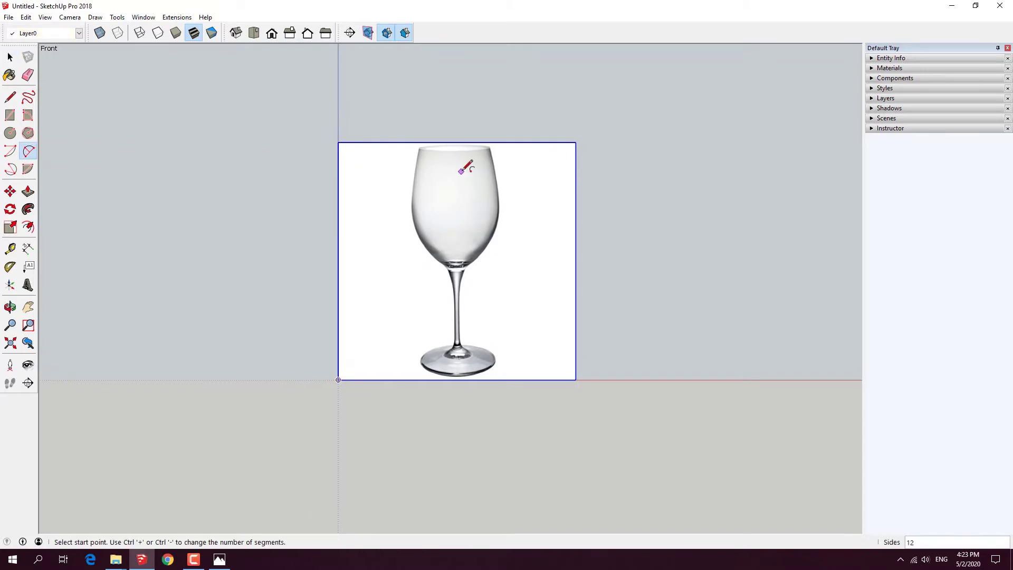
pyautogui.scroll(3, 460, 165)
pyautogui.scroll(2, 372, 122)
pyautogui.scroll(-1, 372, 123)
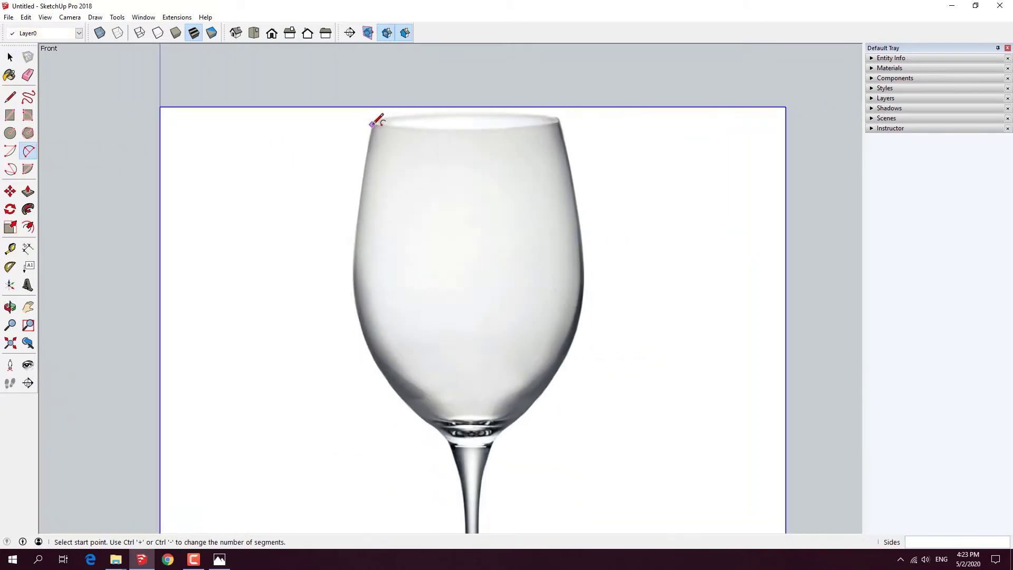
pyautogui.click(371, 124)
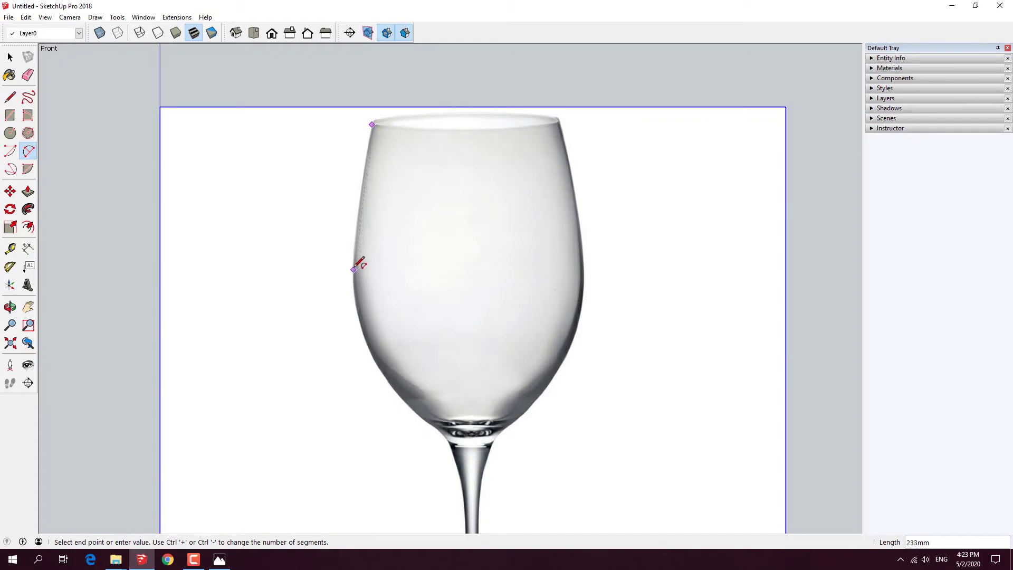
pyautogui.click(352, 265)
pyautogui.scroll(1, 359, 209)
pyautogui.scroll(1, 361, 198)
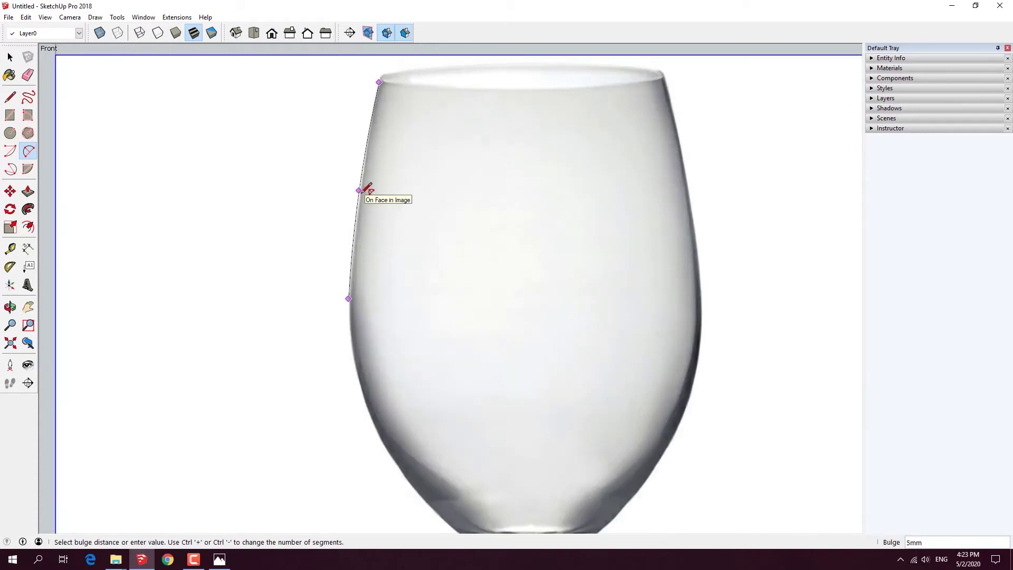
pyautogui.click(364, 189)
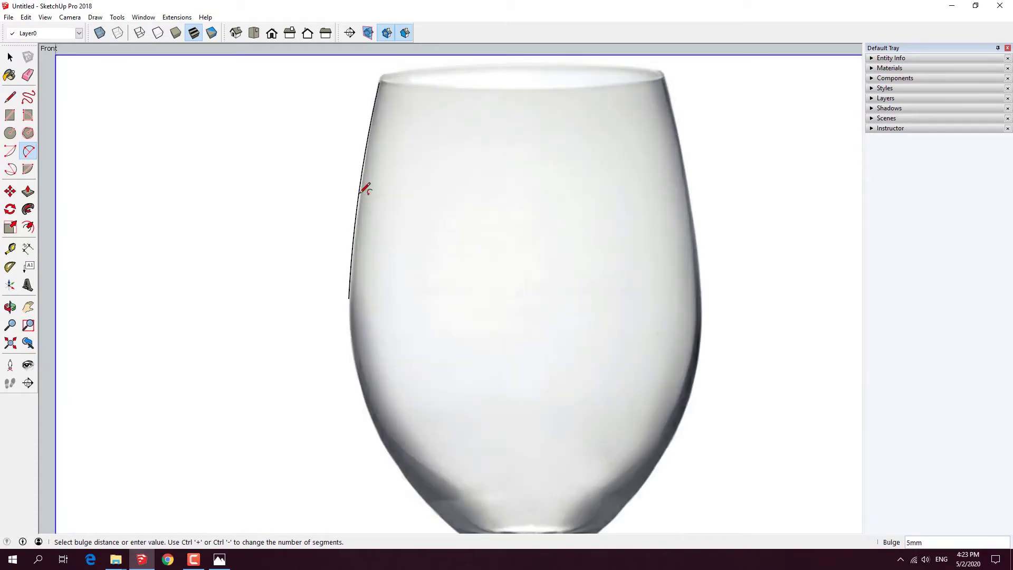
# Step: Add a second arc continuing lower along the bowl's left edge
pyautogui.click(350, 296)
pyautogui.scroll(-2, 351, 296)
pyautogui.scroll(1, 349, 306)
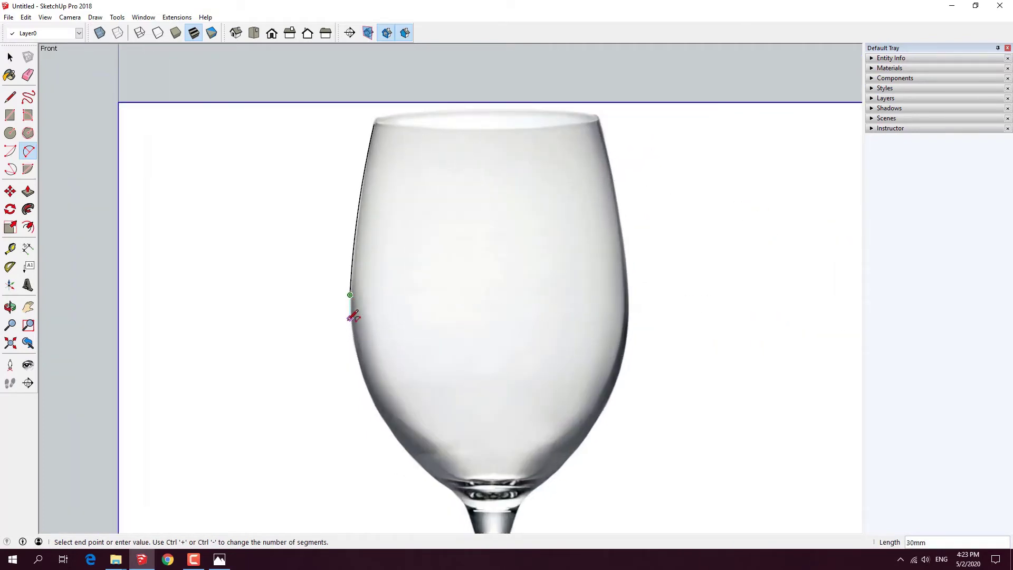
pyautogui.click(376, 404)
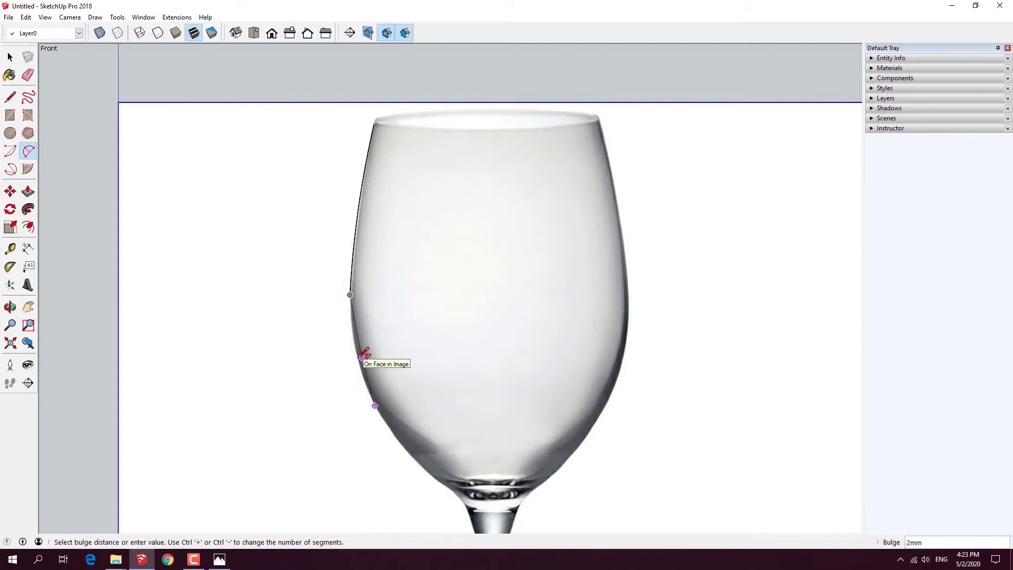
pyautogui.scroll(1, 354, 364)
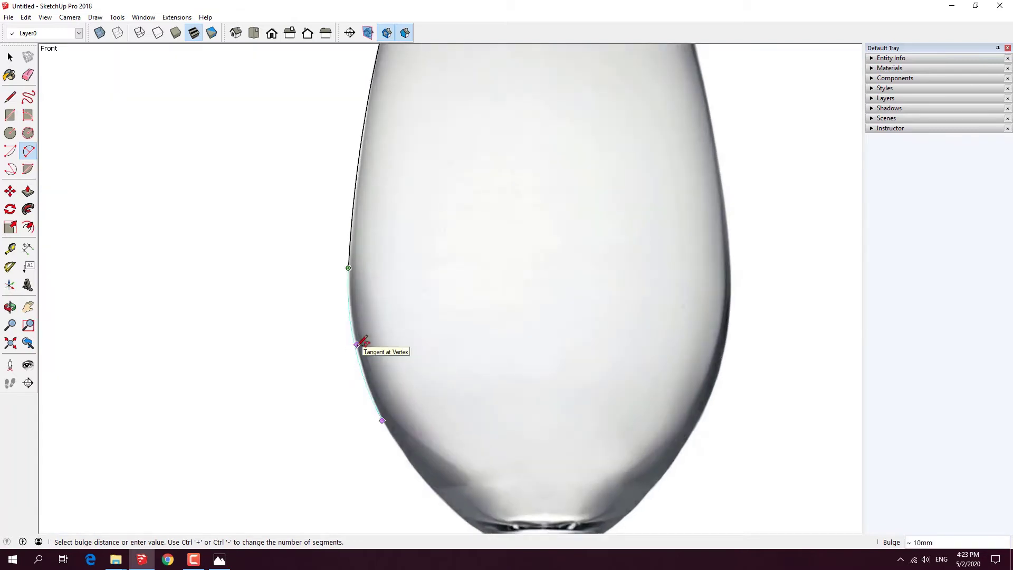
pyautogui.click(369, 346)
pyautogui.scroll(-2, 316, 271)
pyautogui.scroll(-2, 346, 355)
pyautogui.press('o')
pyautogui.press('a')
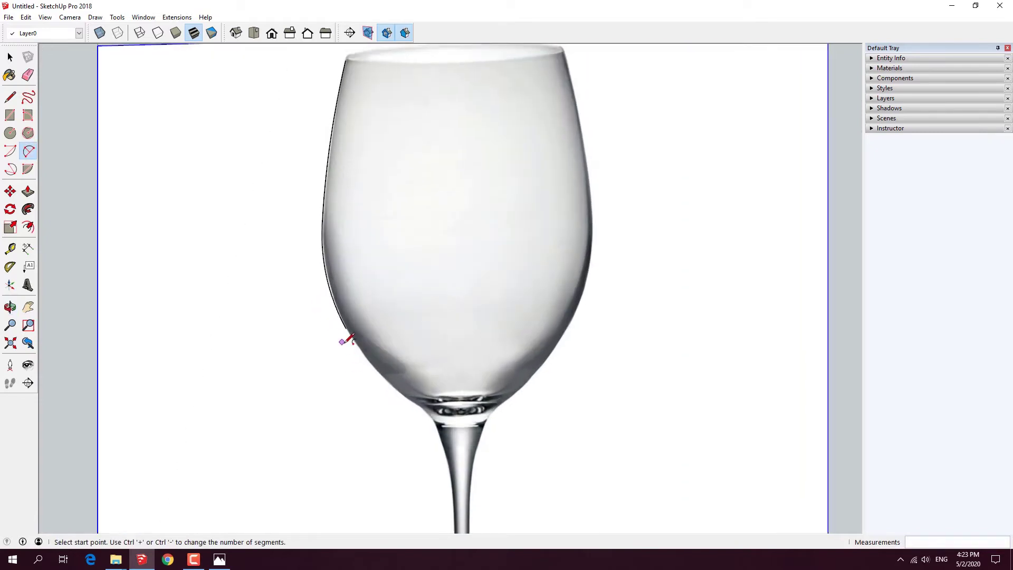
pyautogui.keyDown('shift'); pyautogui.moveTo(351, 337); pyautogui.dragTo(306, 246, button='middle'); pyautogui.keyUp('shift')
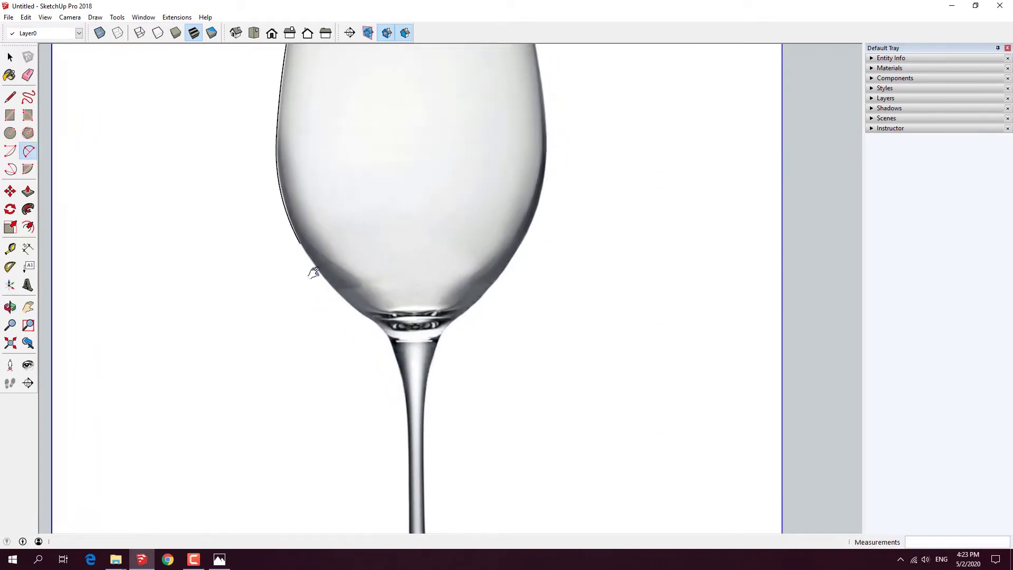
# Step: Trace the bowl's lower curve and a short arc down to the top of the stem
pyautogui.click(300, 243)
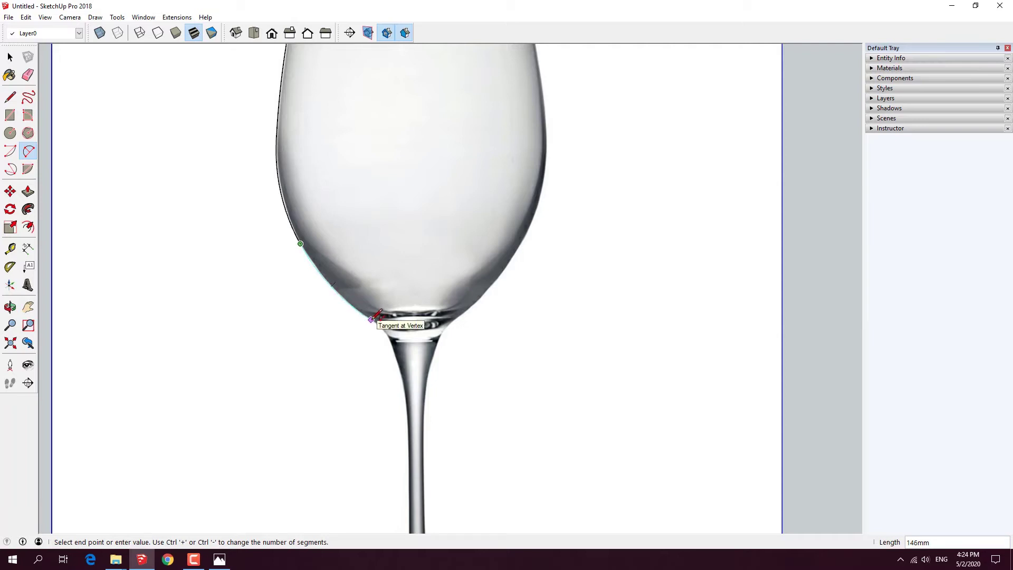
pyautogui.click(372, 319)
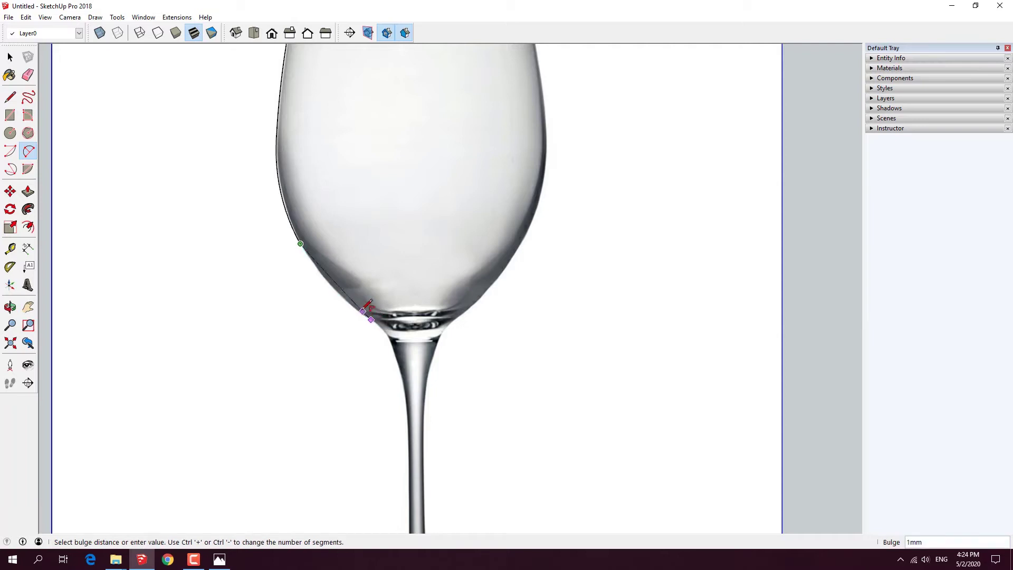
pyautogui.click(334, 284)
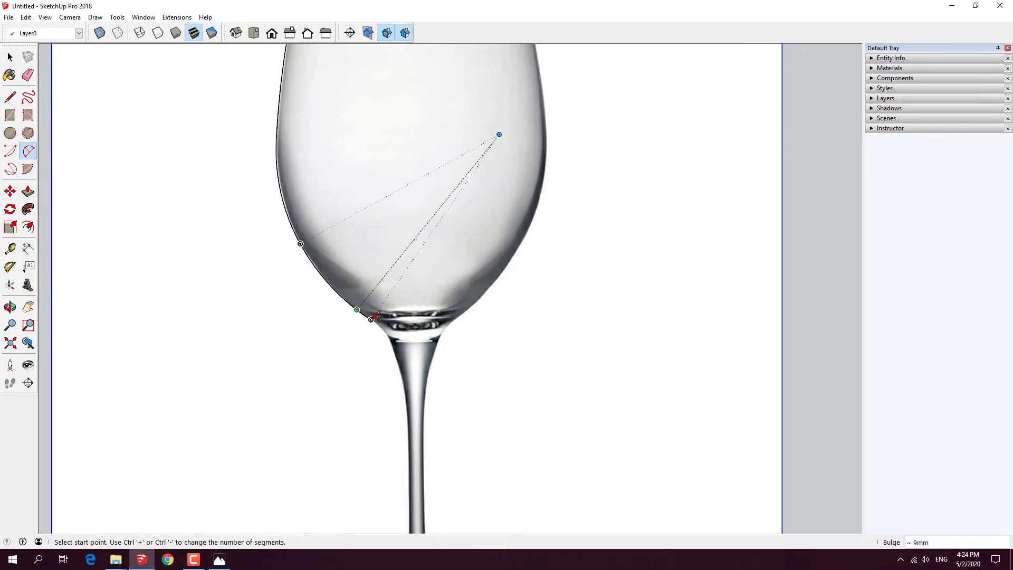
pyautogui.scroll(2, 372, 318)
pyautogui.click(372, 319)
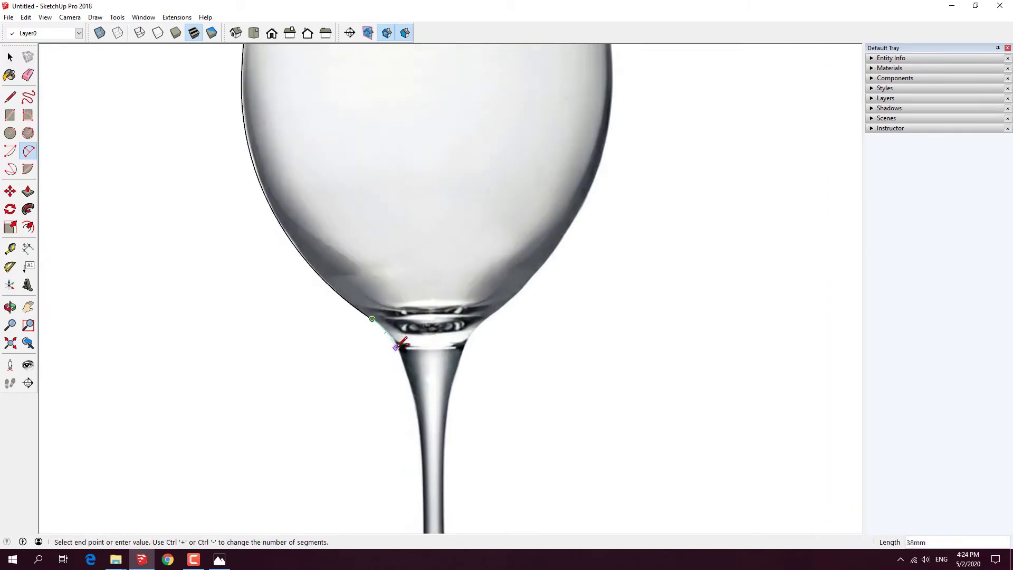
pyautogui.click(396, 344)
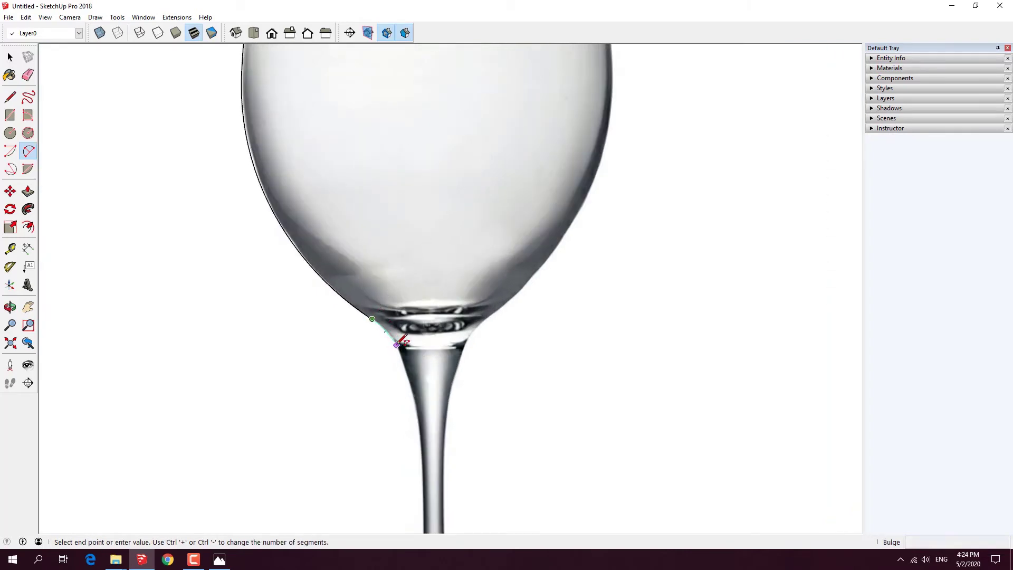
pyautogui.scroll(2, 389, 332)
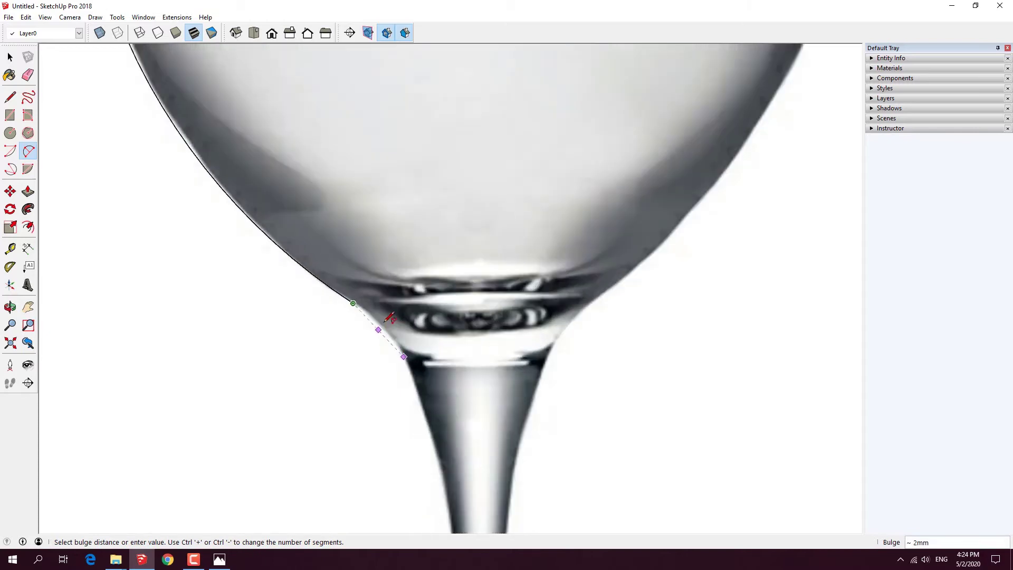
pyautogui.click(387, 321)
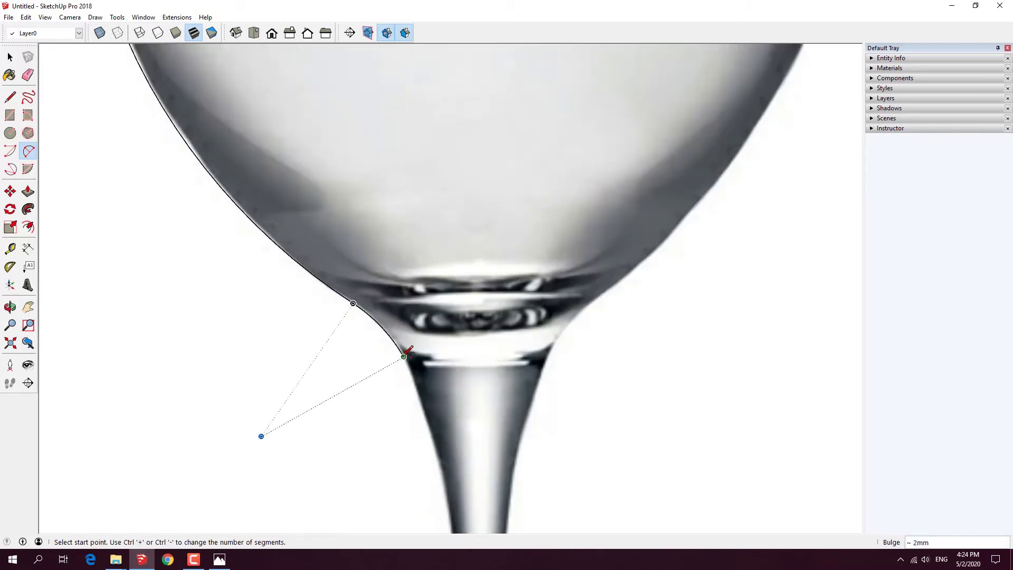
pyautogui.scroll(-3, 407, 352)
# Step: Trace a 2 Point Arc from the bowl-stem junction partway down the stem edge
pyautogui.scroll(-3, 400, 356)
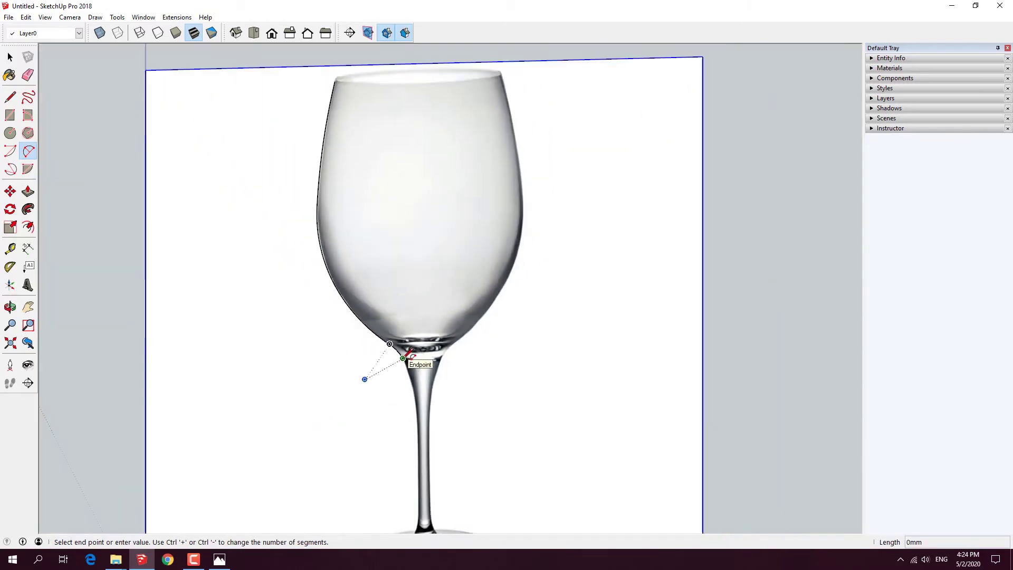
pyautogui.keyDown('shift'); pyautogui.moveTo(416, 358); pyautogui.dragTo(417, 287, button='middle'); pyautogui.keyUp('shift')
pyautogui.click(403, 251)
pyautogui.scroll(2, 417, 292)
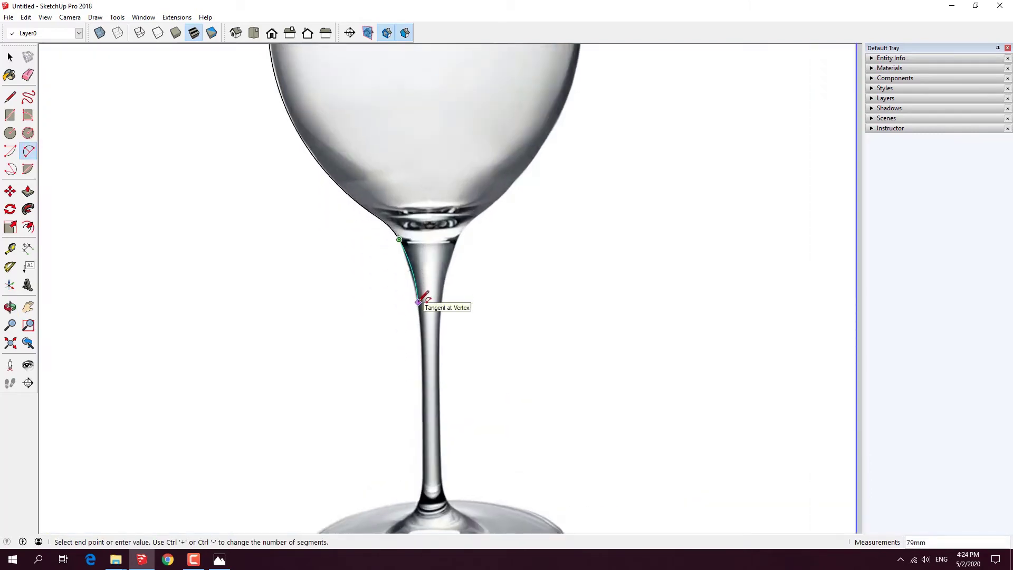
pyautogui.click(418, 302)
pyautogui.click(418, 303)
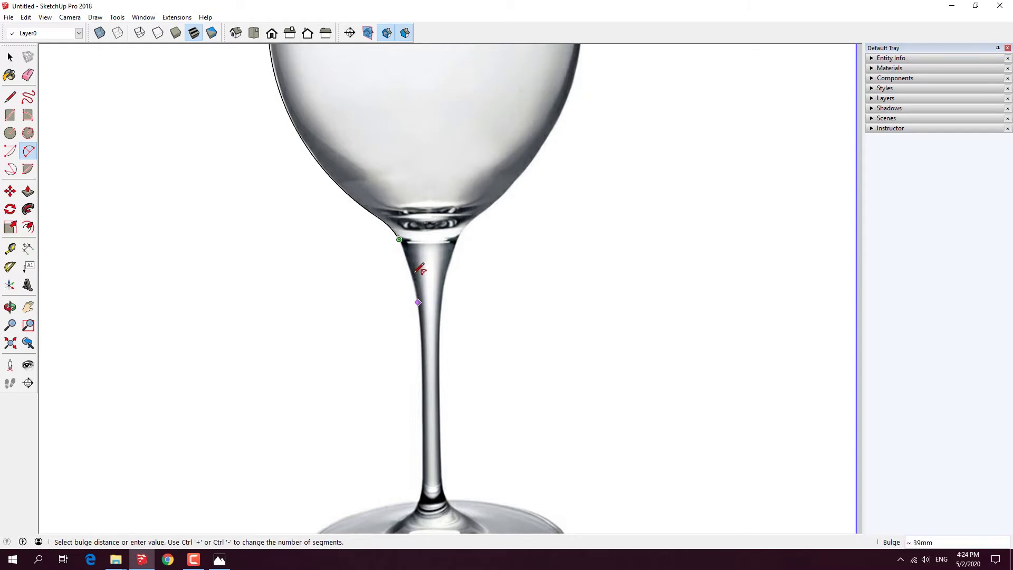
pyautogui.scroll(2, 413, 272)
pyautogui.click(411, 262)
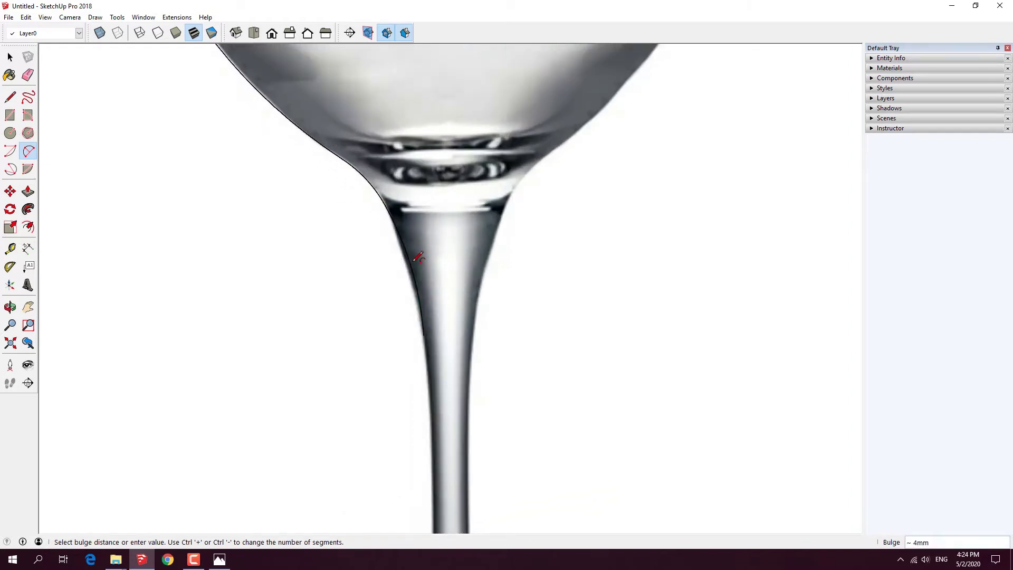
pyautogui.scroll(-1, 422, 317)
pyautogui.scroll(-1, 422, 322)
pyautogui.scroll(-2, 423, 322)
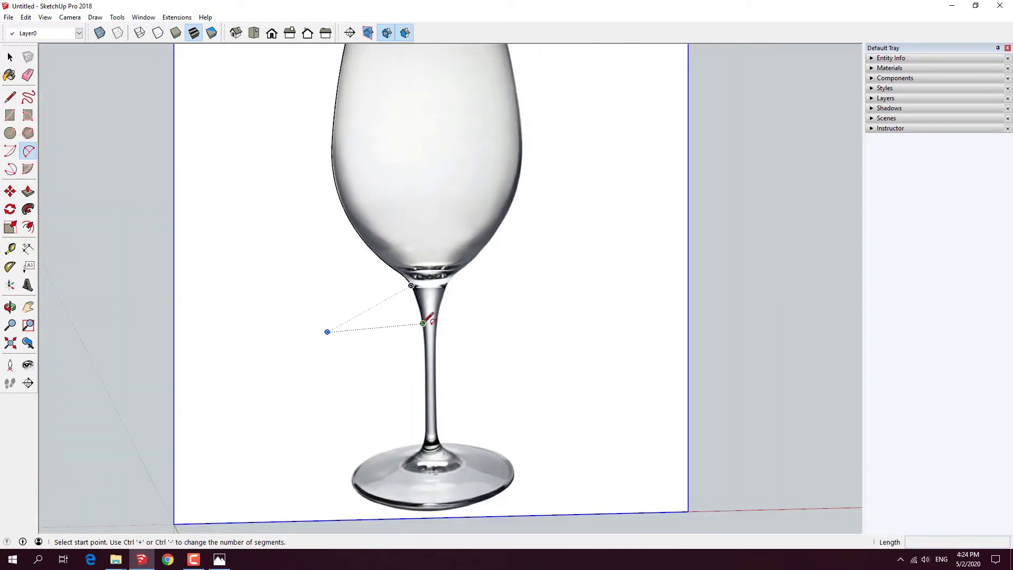
# Step: Trace a second arc further down the stem, ending at the stem base
pyautogui.click(420, 311)
pyautogui.scroll(1, 420, 311)
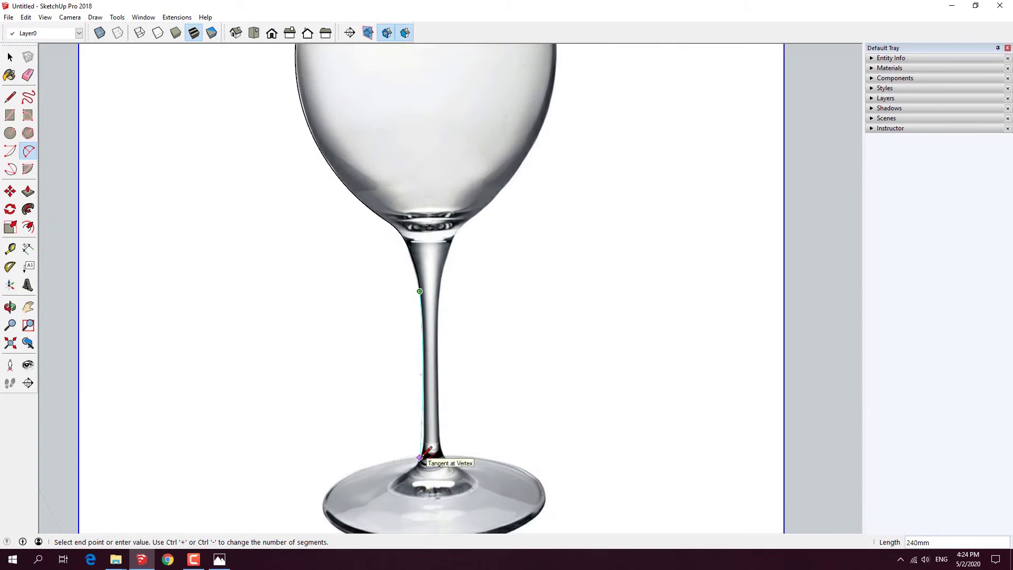
pyautogui.scroll(1, 420, 457)
pyautogui.scroll(1, 430, 441)
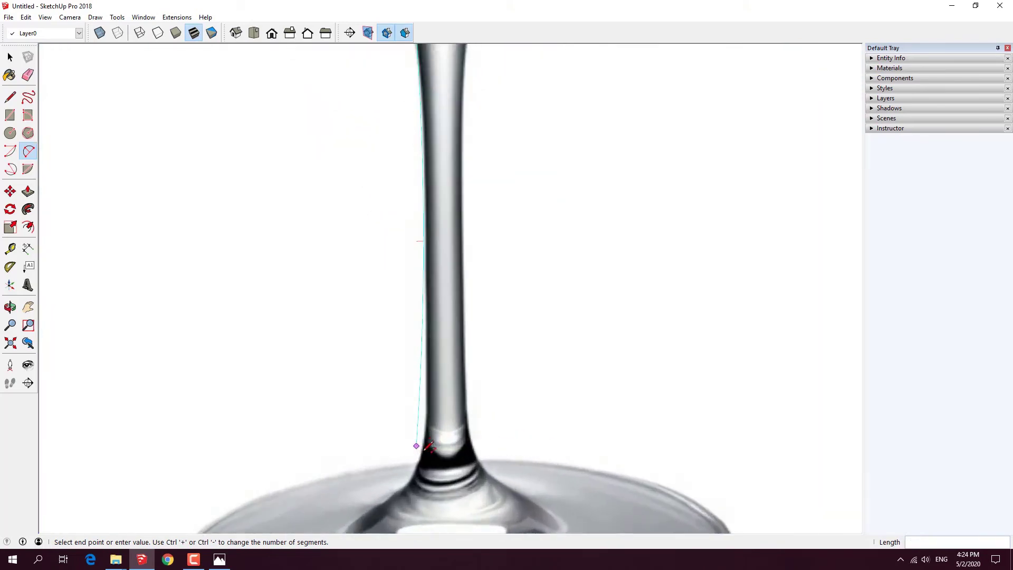
pyautogui.scroll(2, 426, 452)
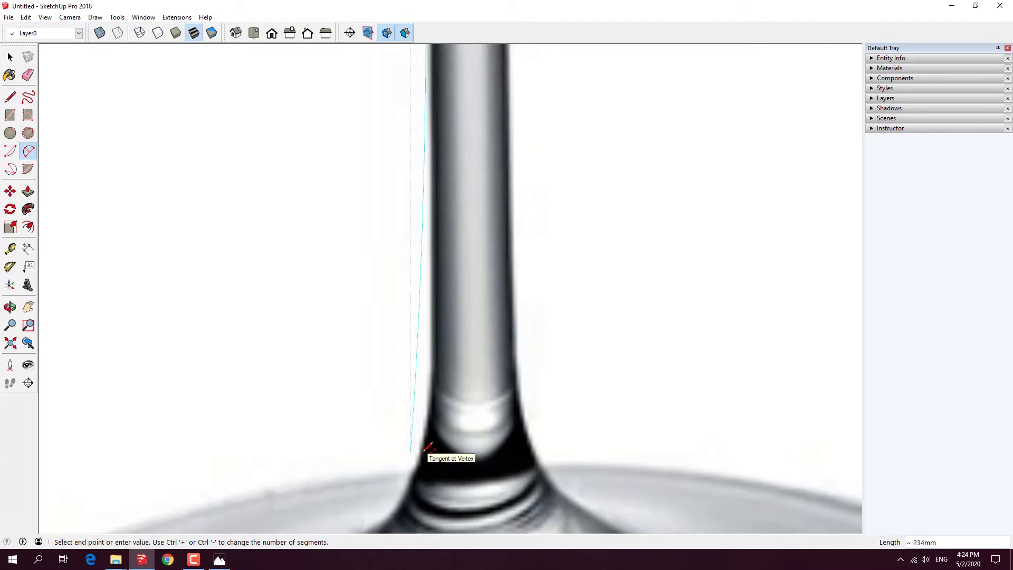
pyautogui.click(429, 448)
pyautogui.scroll(-3, 428, 447)
pyautogui.scroll(-3, 428, 447)
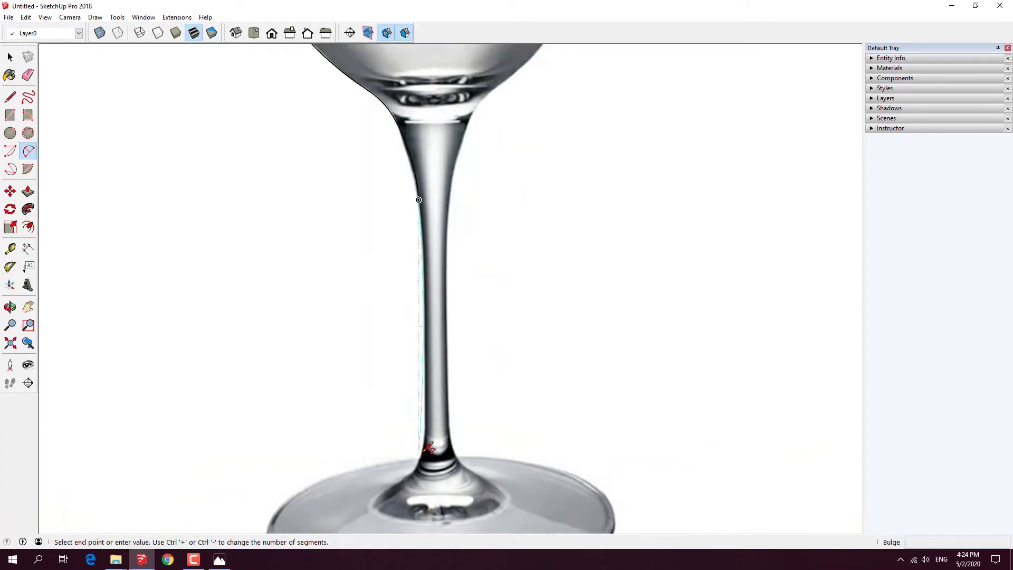
pyautogui.click(425, 327)
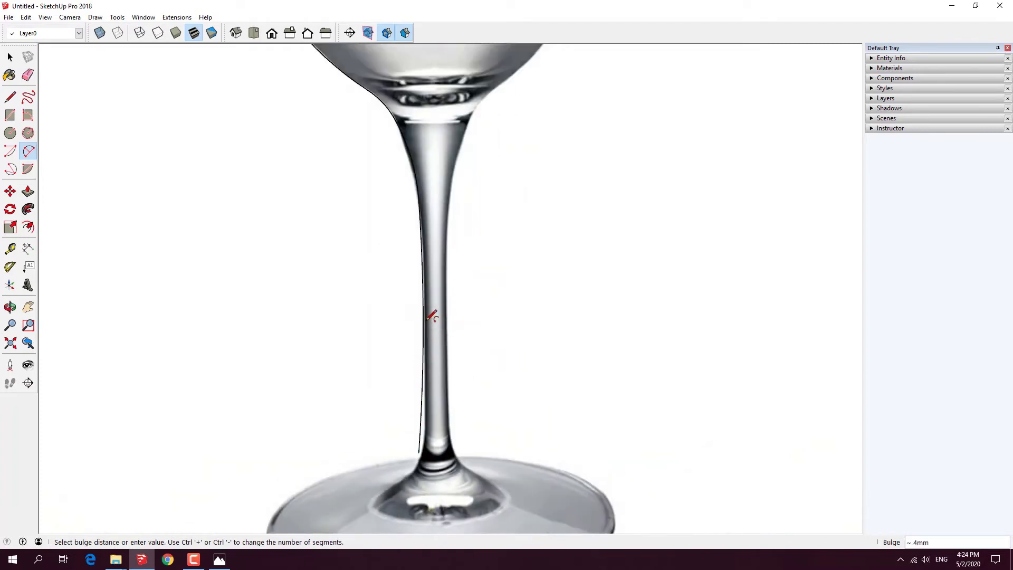
# Step: Trace an arc around the stem flare to where the stem meets the foot
pyautogui.keyDown('shift'); pyautogui.moveTo(425, 326); pyautogui.dragTo(464, 109, button='middle'); pyautogui.keyUp('shift')
pyautogui.scroll(3, 455, 236)
pyautogui.scroll(2, 455, 236)
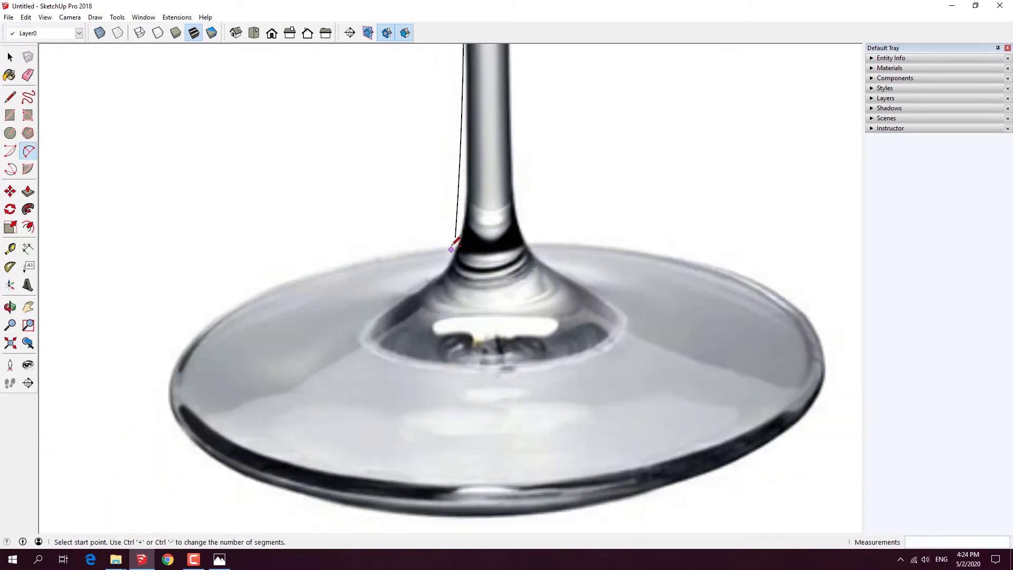
pyautogui.click(455, 236)
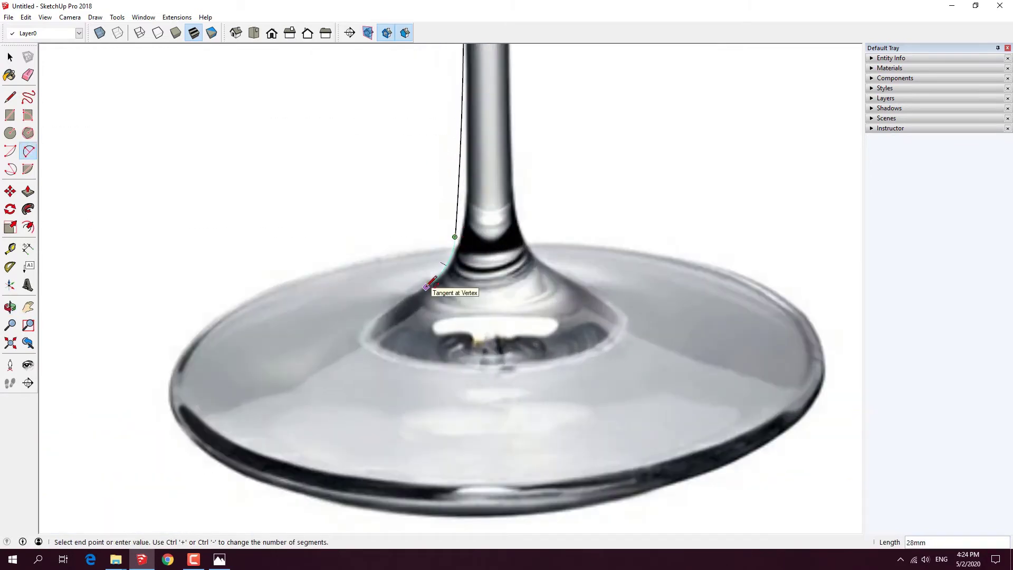
pyautogui.click(427, 286)
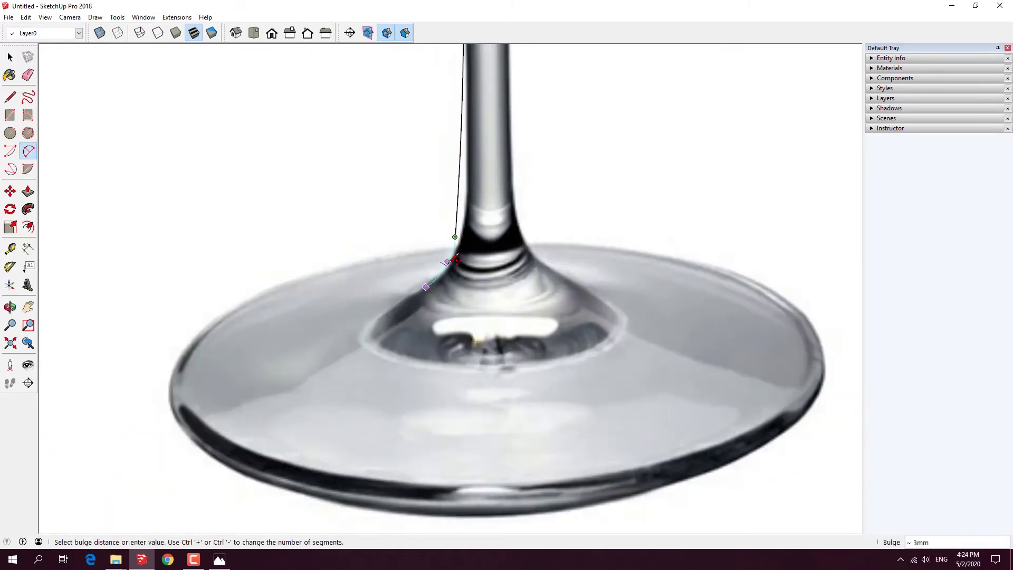
pyautogui.click(452, 268)
# Step: Trace an arc along the foot out to its outer edge
pyautogui.scroll(-2, 486, 287)
pyautogui.scroll(1, 486, 288)
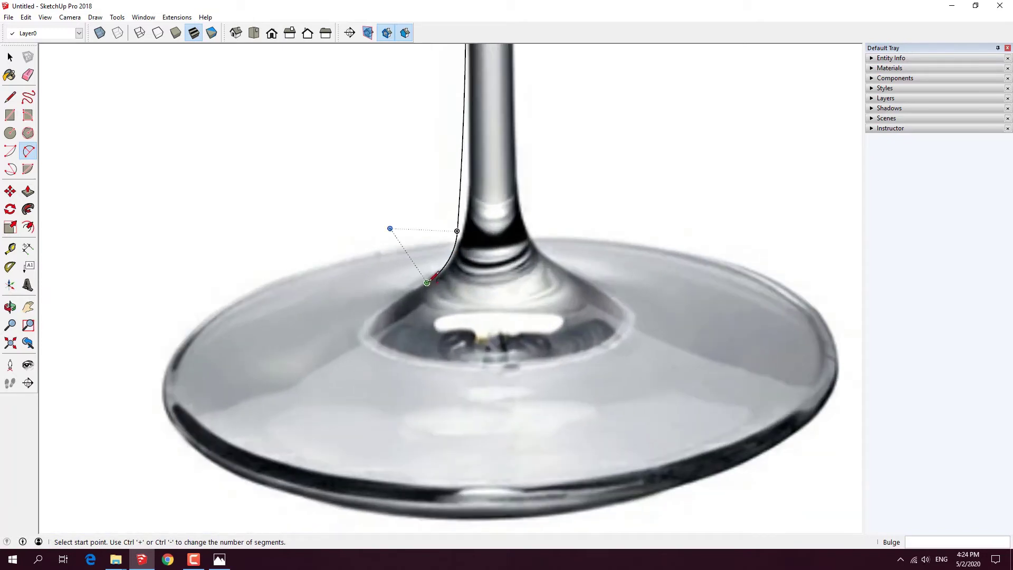
pyautogui.click(392, 226)
pyautogui.scroll(-1, 441, 282)
pyautogui.scroll(-1, 443, 281)
pyautogui.scroll(-1, 443, 281)
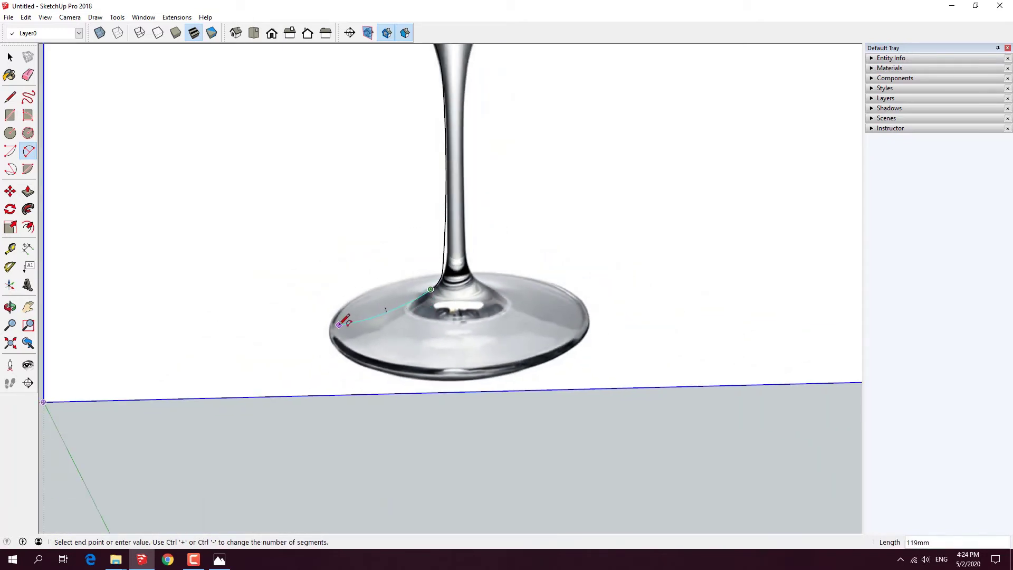
pyautogui.scroll(1, 339, 331)
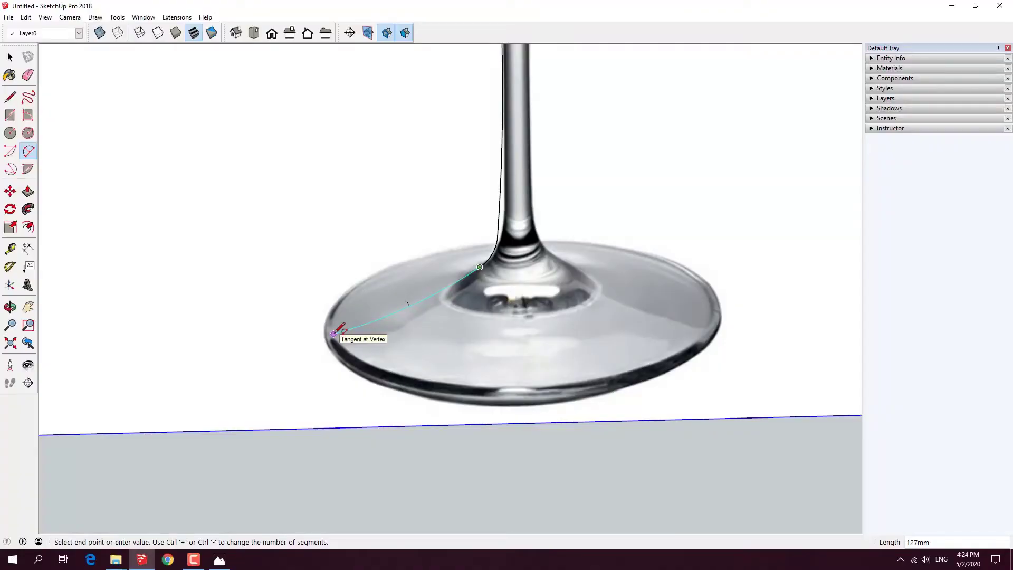
pyautogui.click(334, 334)
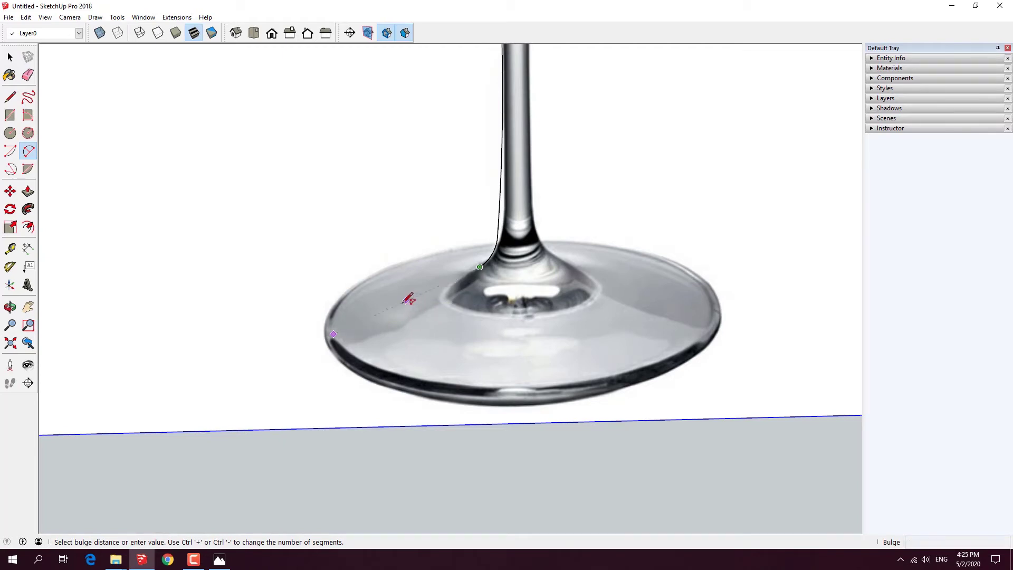
pyautogui.click(406, 308)
pyautogui.press('space')
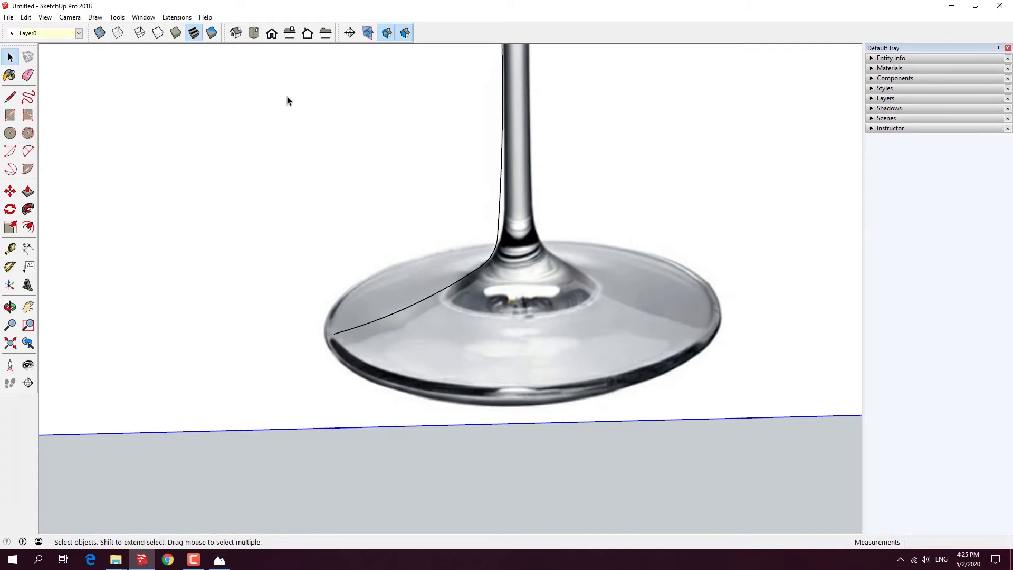
# Step: Switch to Front view and start a line at the rim's left edge
pyautogui.click(271, 33)
pyautogui.scroll(-2, 370, 287)
pyautogui.scroll(-4, 364, 338)
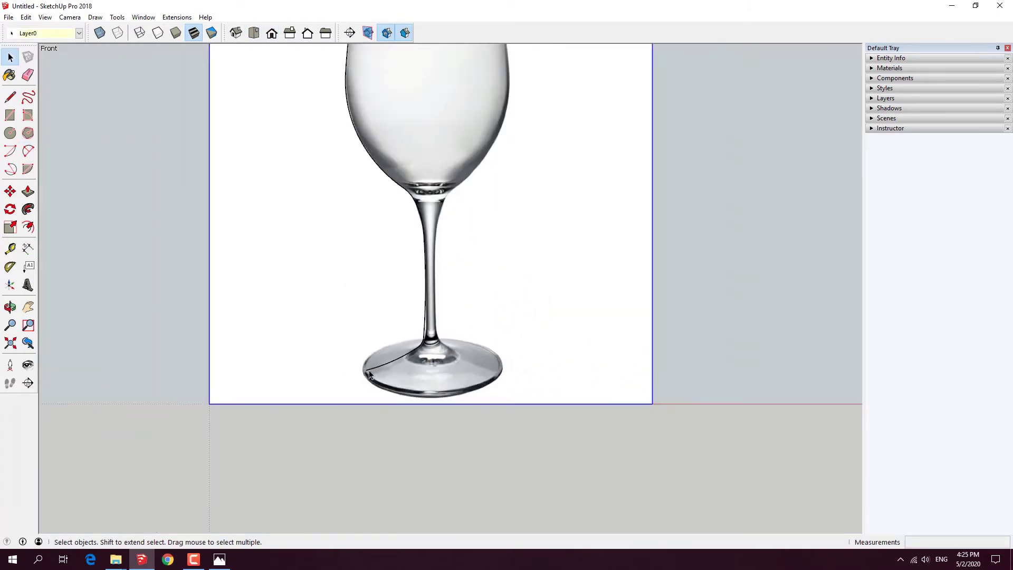
pyautogui.scroll(-3, 384, 391)
pyautogui.scroll(1, 389, 221)
pyautogui.scroll(2, 389, 213)
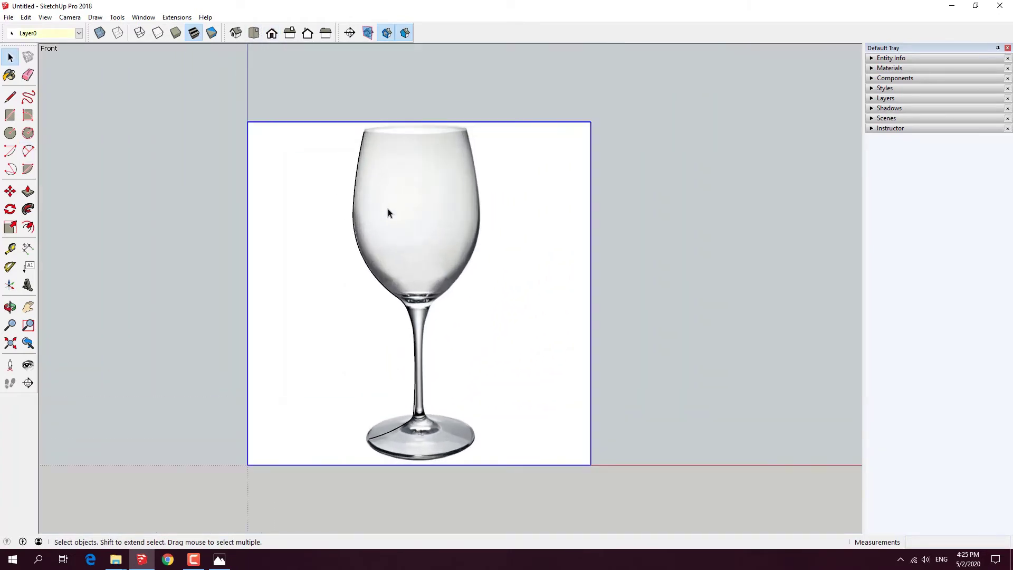
pyautogui.press('l')
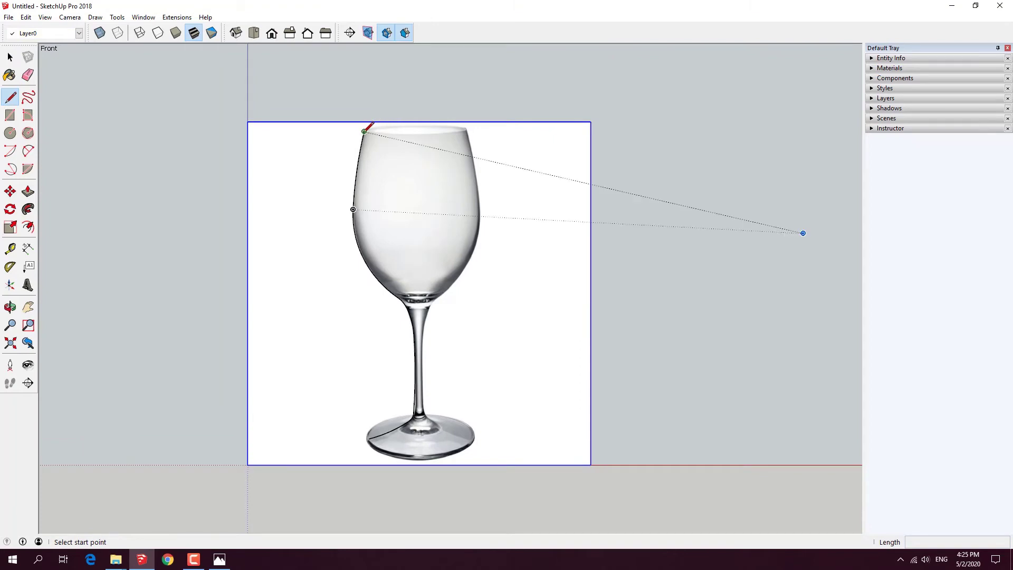
pyautogui.click(364, 131)
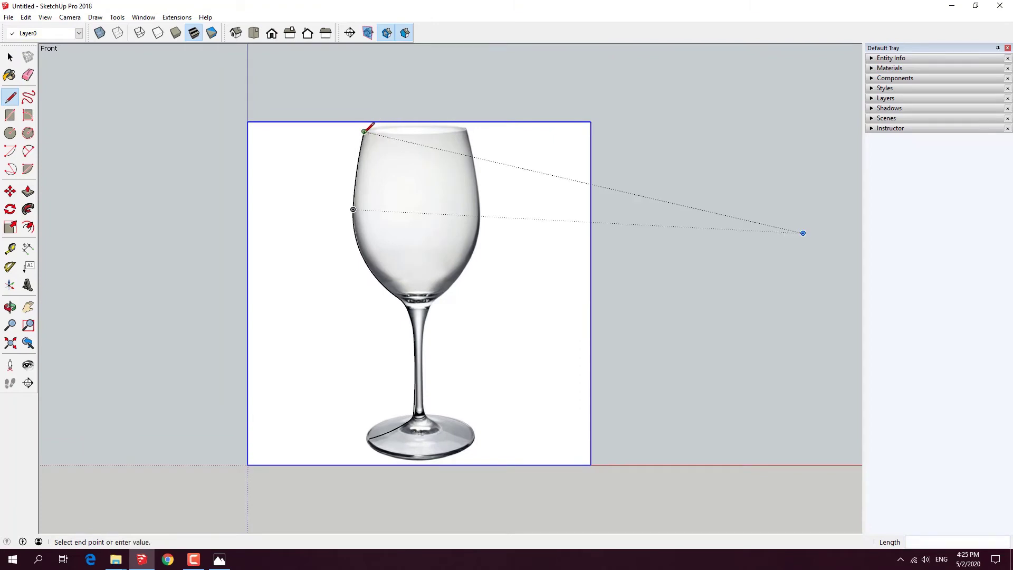
# Step: End the rim line at the glass's middle and draw the vertical centre axis to the foot's bottom
pyautogui.click(430, 131)
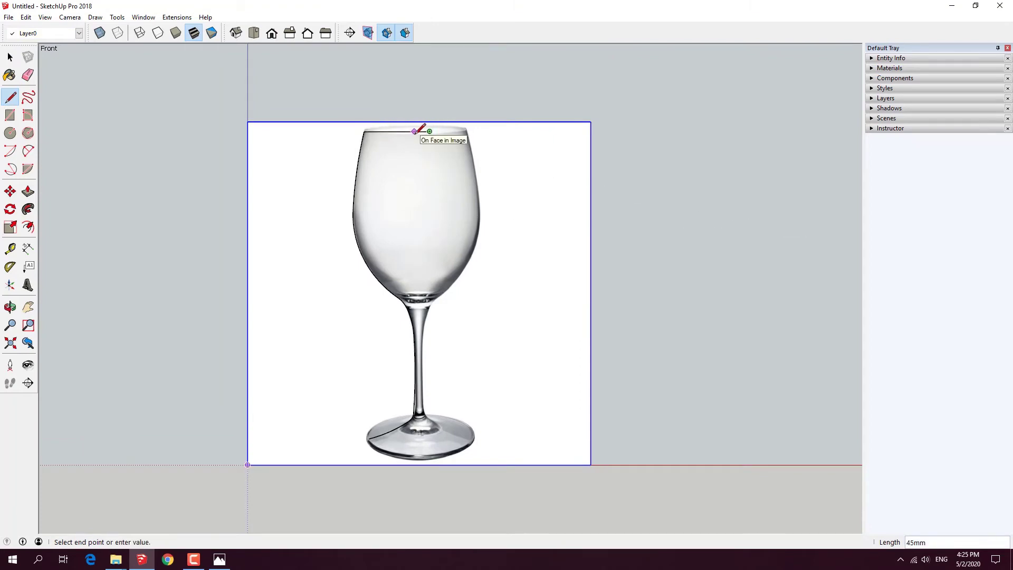
pyautogui.press('Escape')
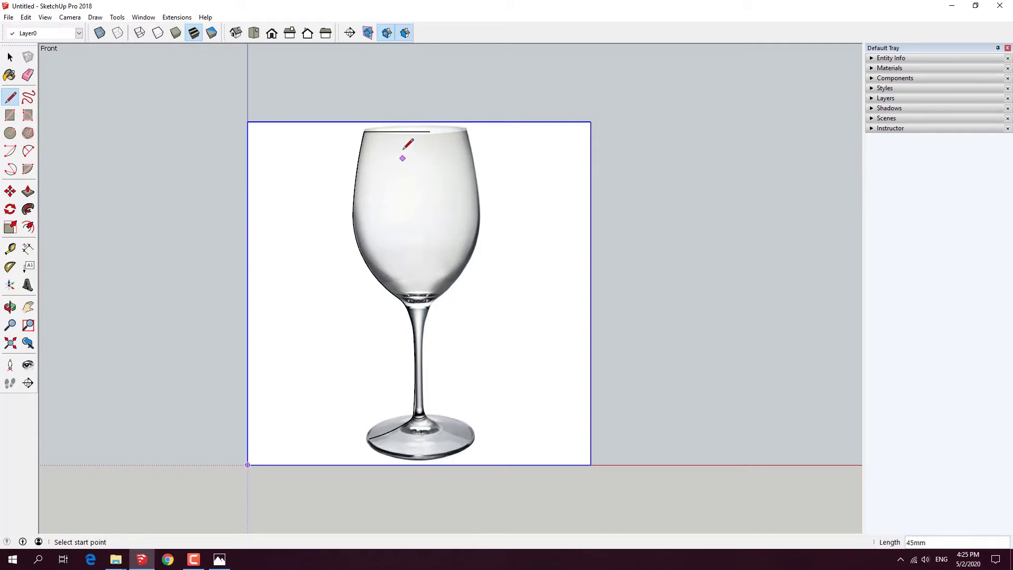
pyautogui.click(414, 130)
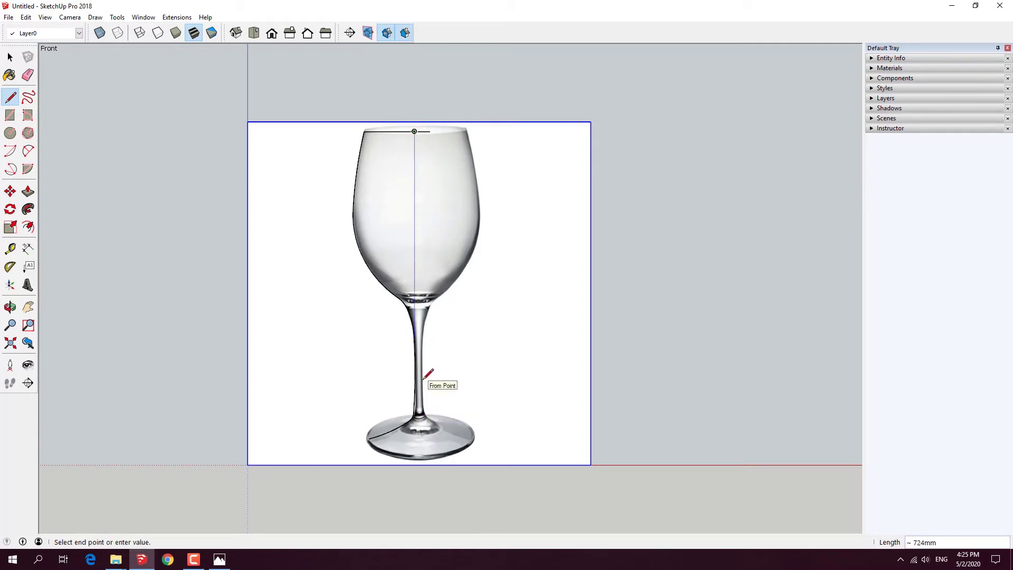
pyautogui.press('space')
pyautogui.press('l')
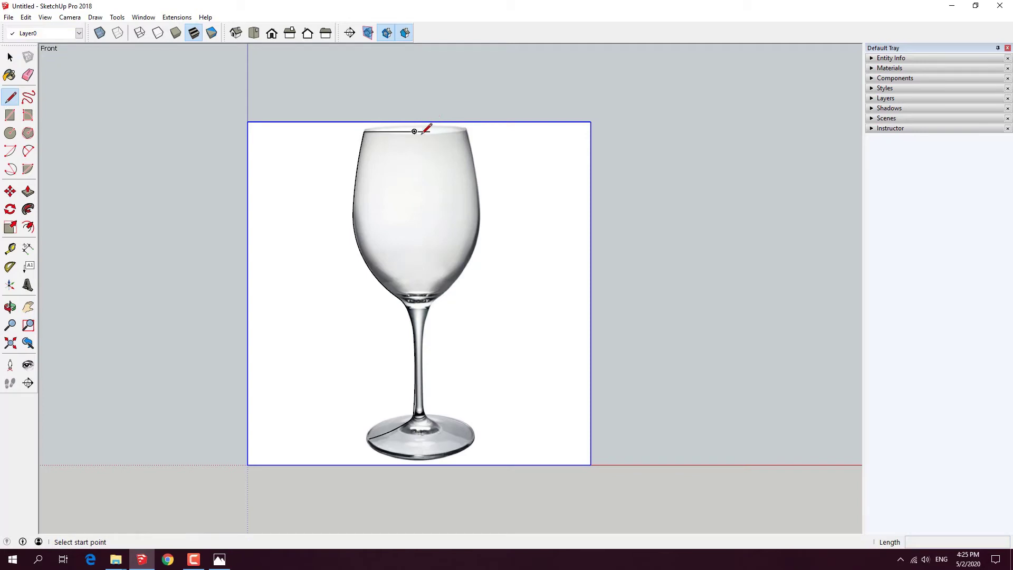
pyautogui.click(429, 130)
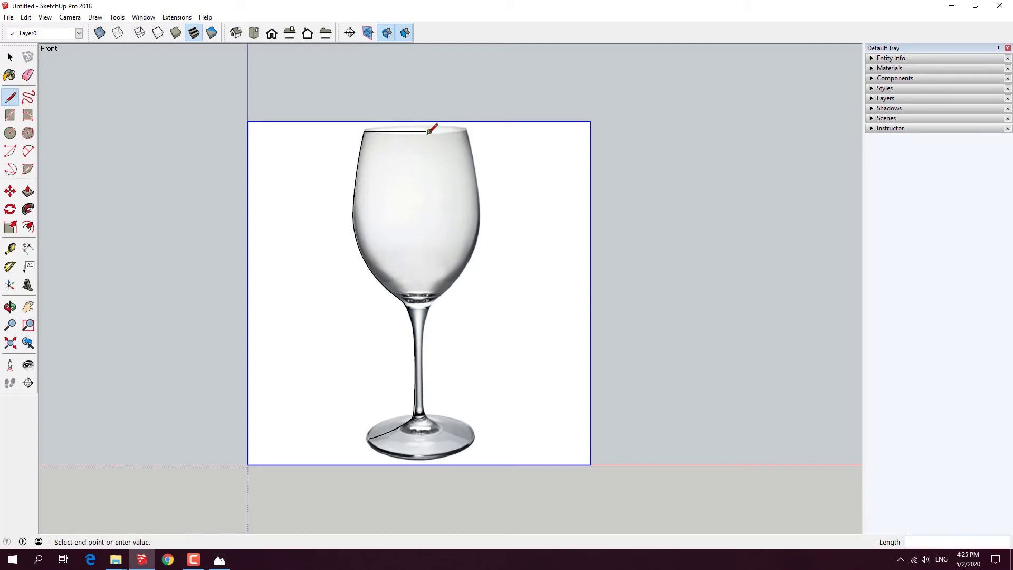
pyautogui.click(430, 443)
pyautogui.press('space')
# Step: Draw a base line from the foot's outer edge to the centre axis
pyautogui.scroll(2, 368, 446)
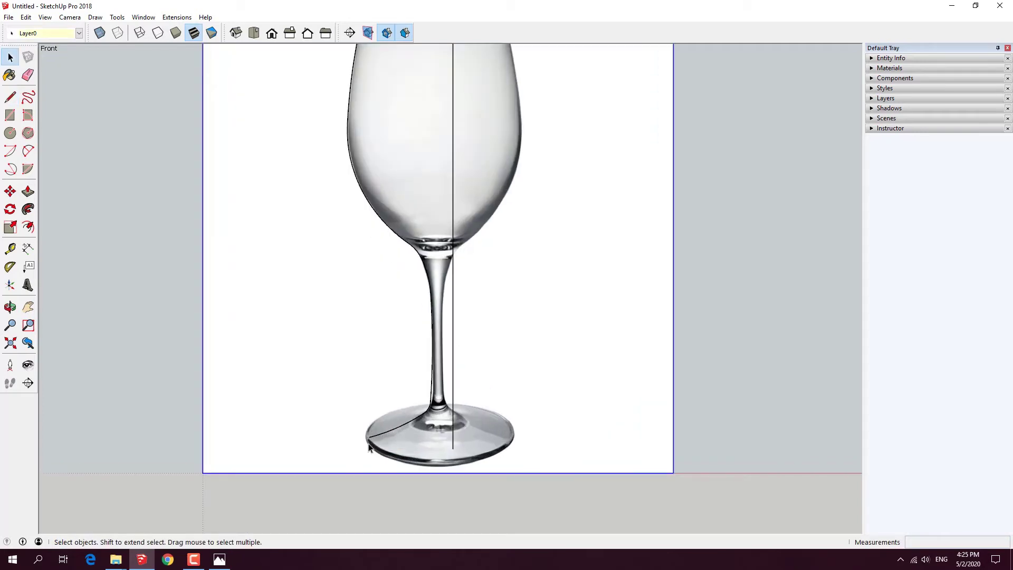
pyautogui.press('l')
pyautogui.scroll(2, 364, 438)
pyautogui.scroll(2, 357, 441)
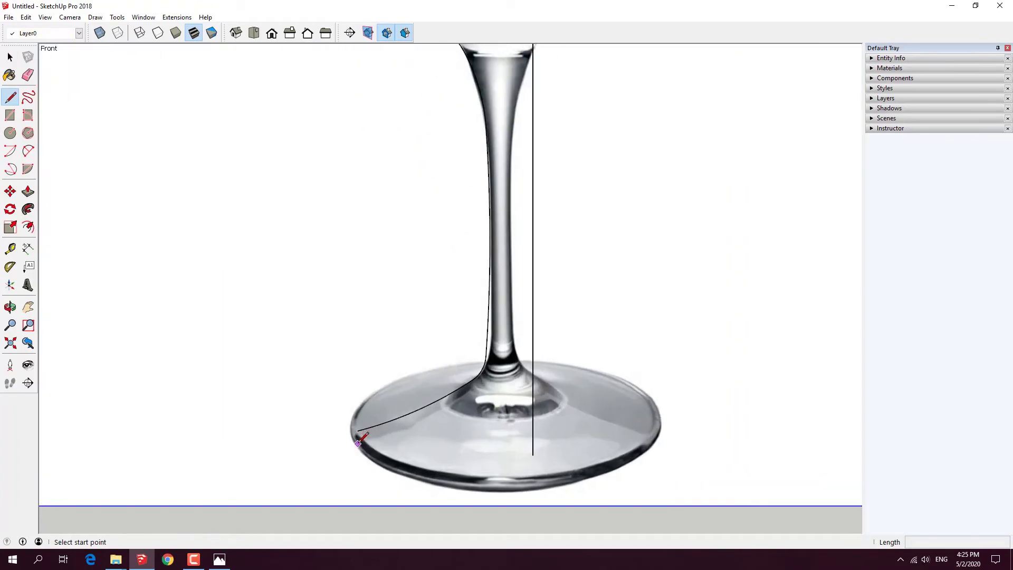
pyautogui.click(358, 441)
pyautogui.click(534, 441)
pyautogui.press('space')
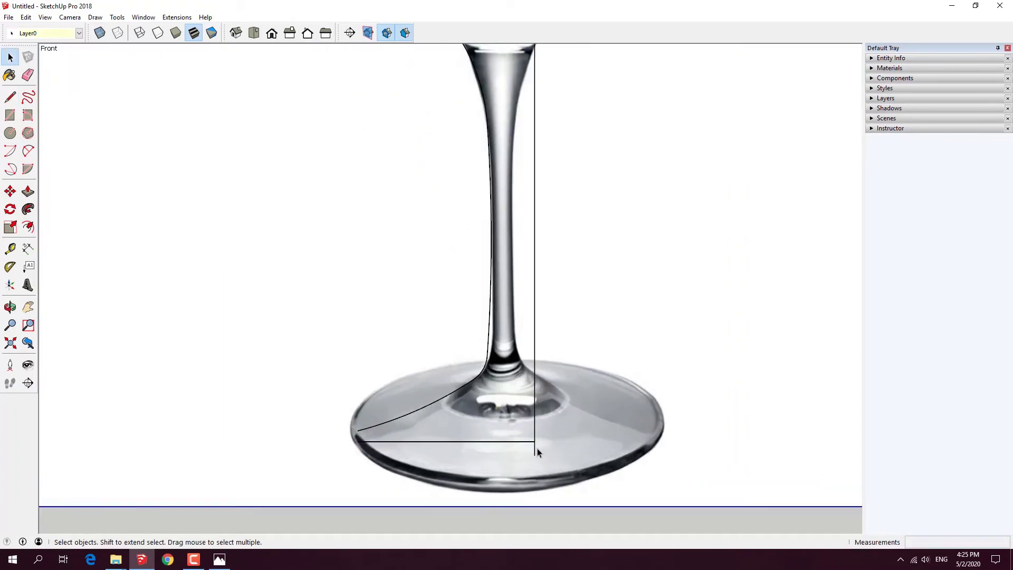
# Step: Round the foot edge with a small arc to the base line, closing the profile face
pyautogui.scroll(2, 378, 451)
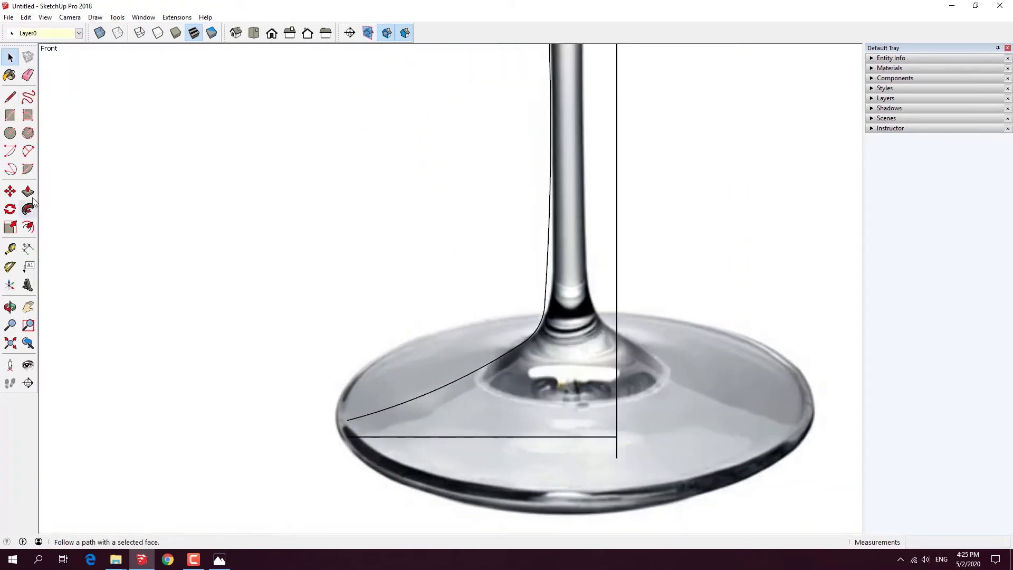
pyautogui.click(26, 153)
pyautogui.scroll(1, 332, 419)
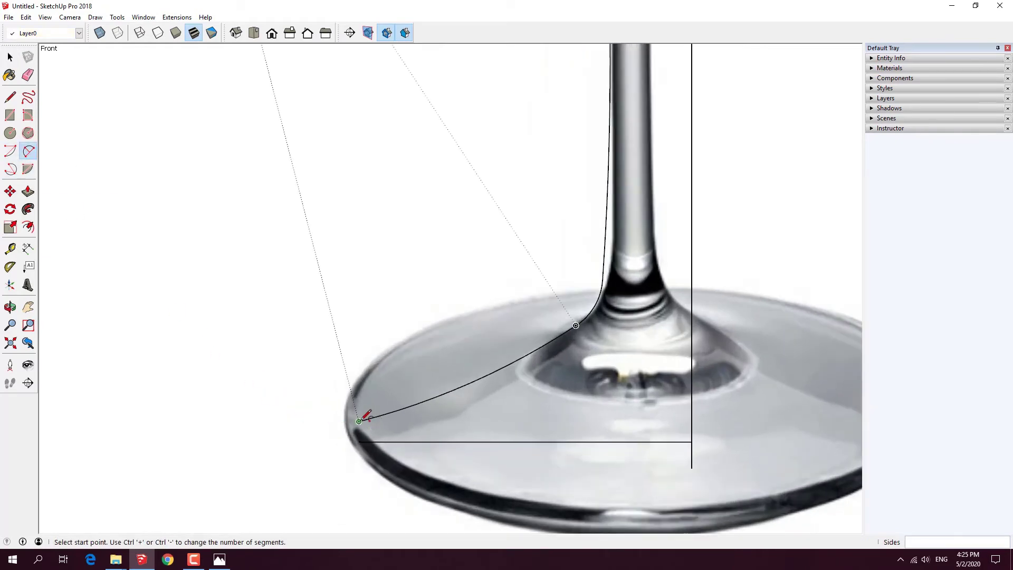
pyautogui.click(358, 421)
pyautogui.click(359, 441)
pyautogui.scroll(2, 360, 439)
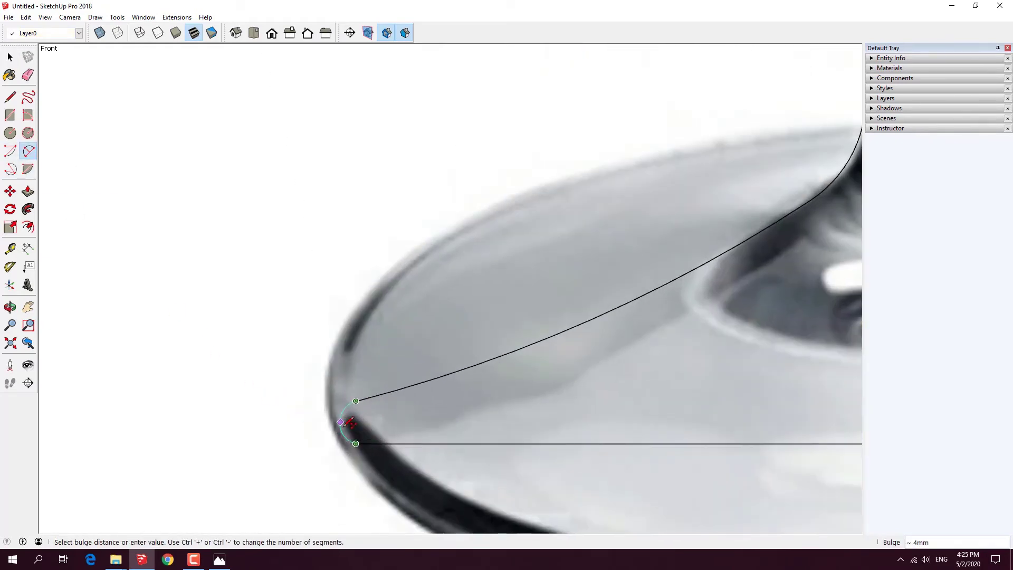
pyautogui.click(346, 421)
pyautogui.press('space')
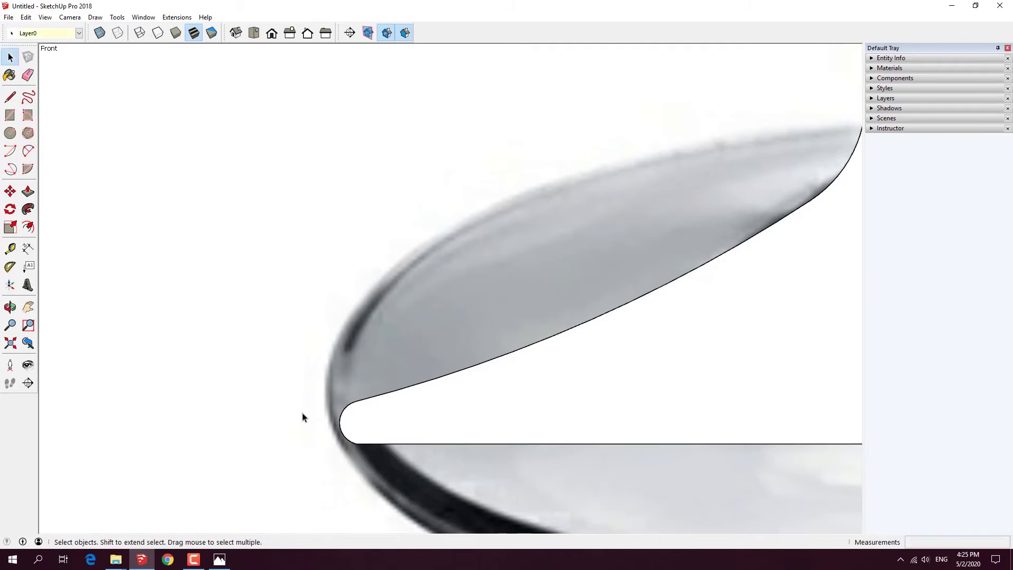
pyautogui.scroll(-3, 302, 417)
pyautogui.scroll(-2, 317, 422)
pyautogui.scroll(-2, 406, 455)
# Step: Move the centre axis line slightly to the left
pyautogui.scroll(1, 406, 456)
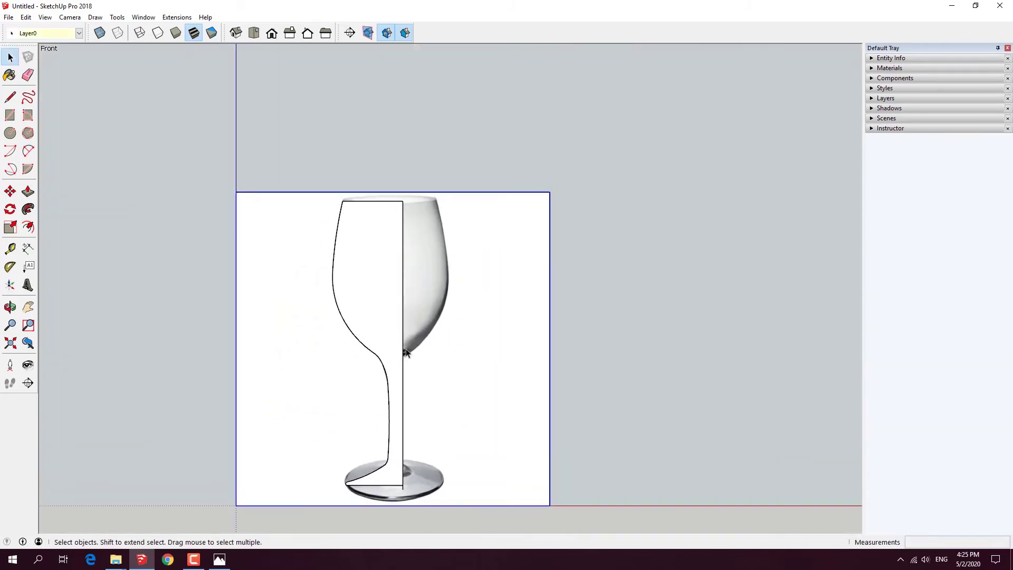
pyautogui.press('m')
pyautogui.click(478, 376)
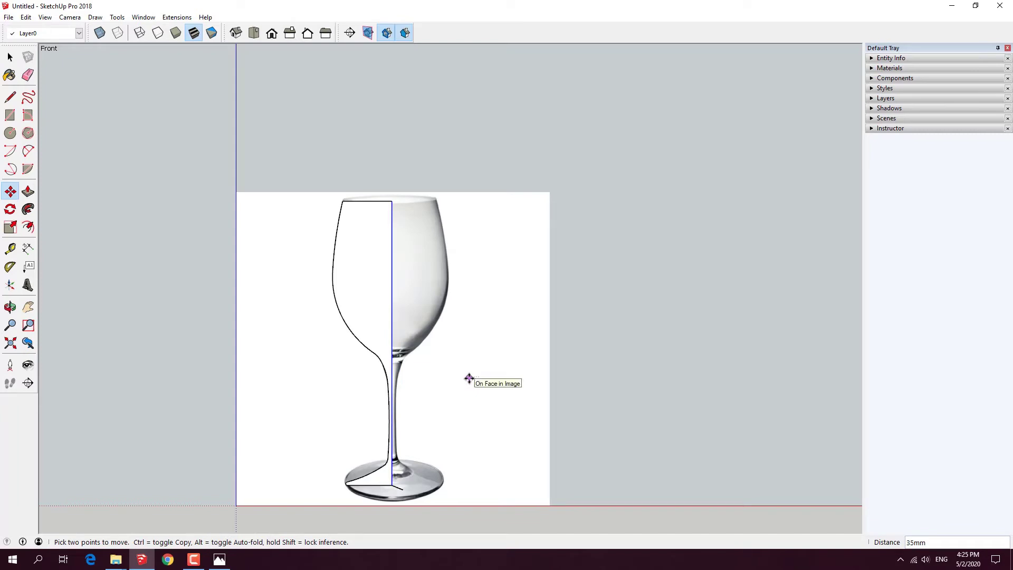
pyautogui.click(470, 378)
pyautogui.press('space')
pyautogui.scroll(3, 401, 488)
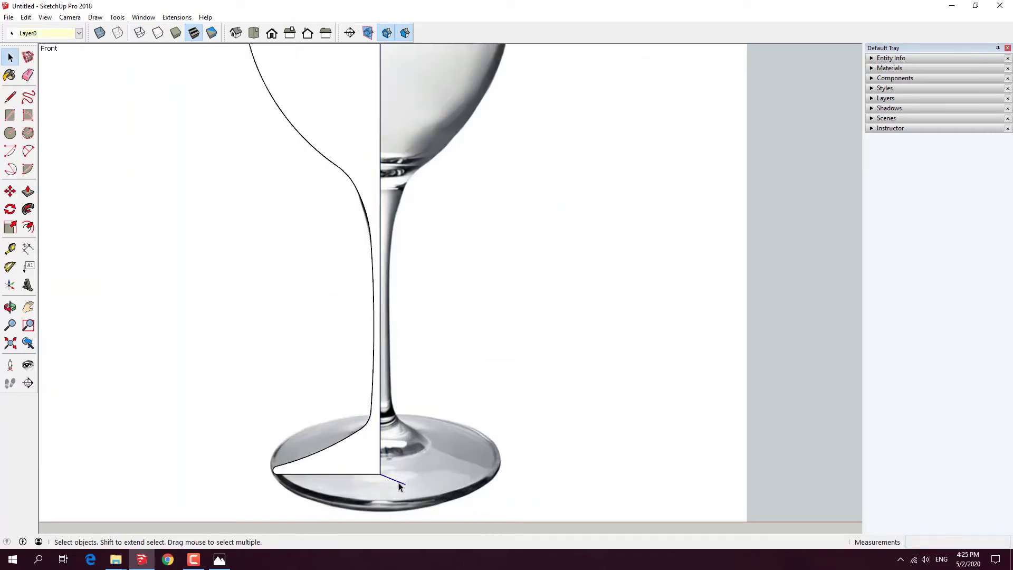
pyautogui.scroll(-2, 411, 472)
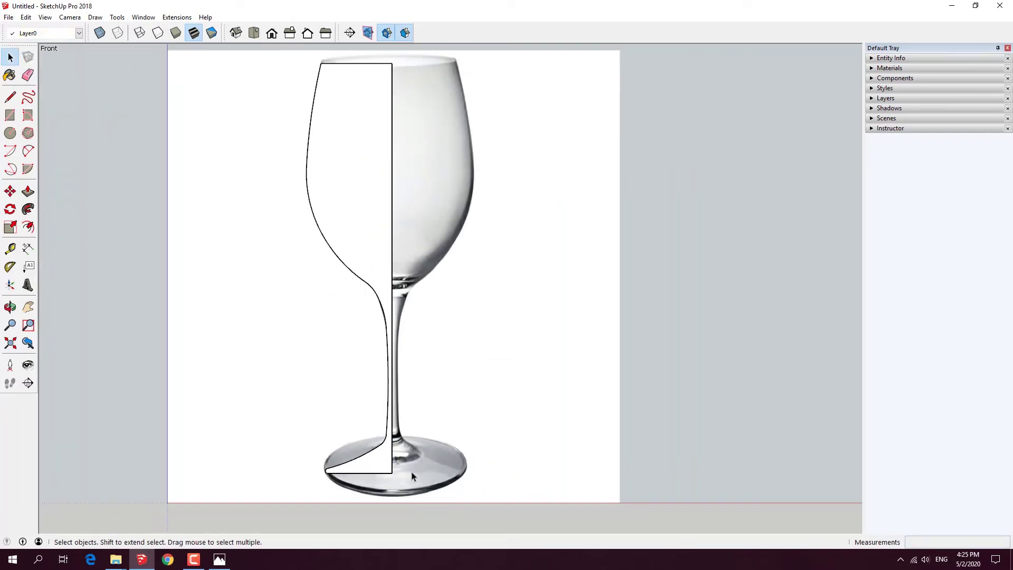
pyautogui.scroll(-2, 411, 472)
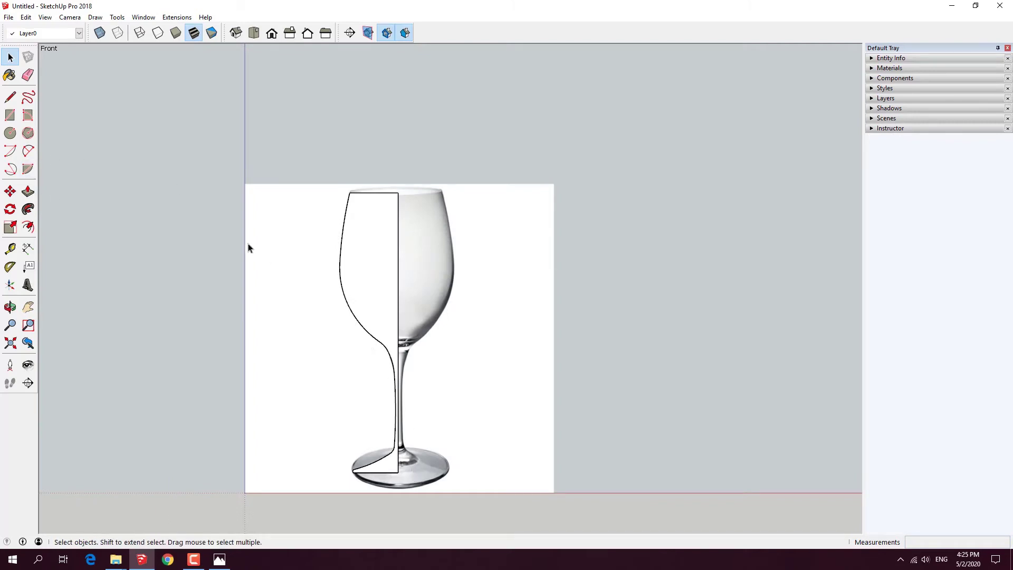
# Step: Offset the profile face inward to create a thin inner wall outline
pyautogui.click(27, 227)
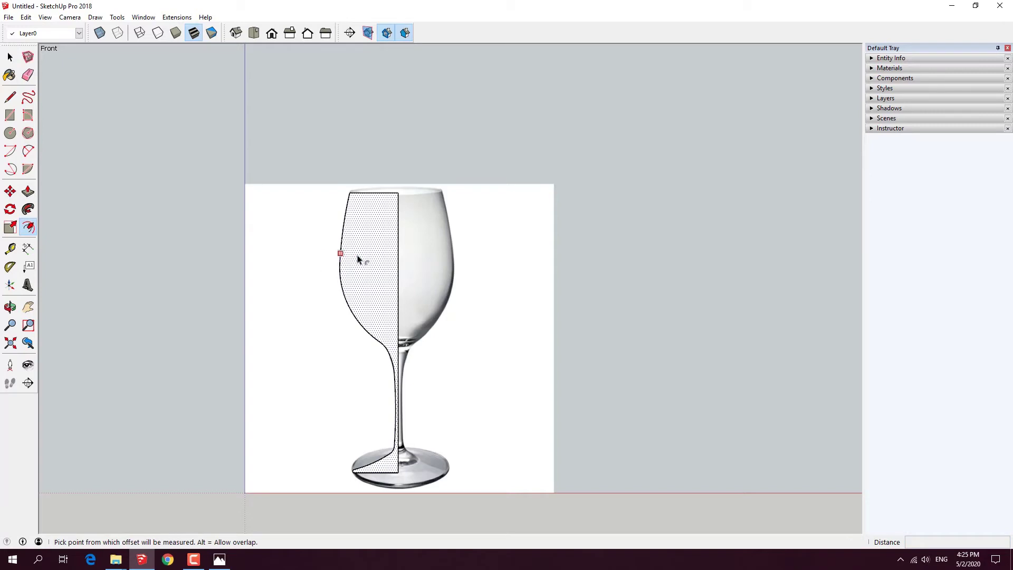
pyautogui.click(397, 242)
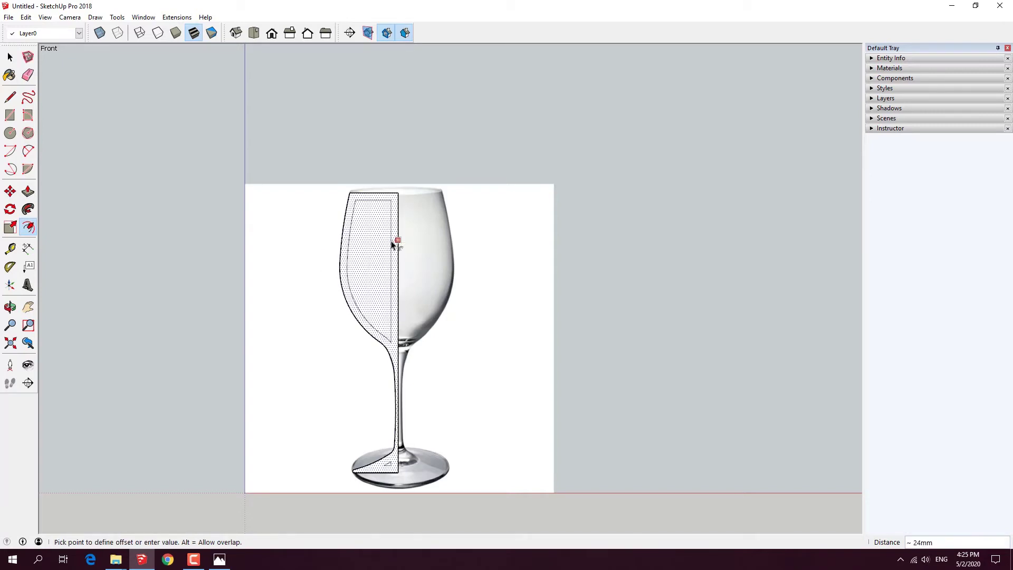
pyautogui.scroll(2, 392, 244)
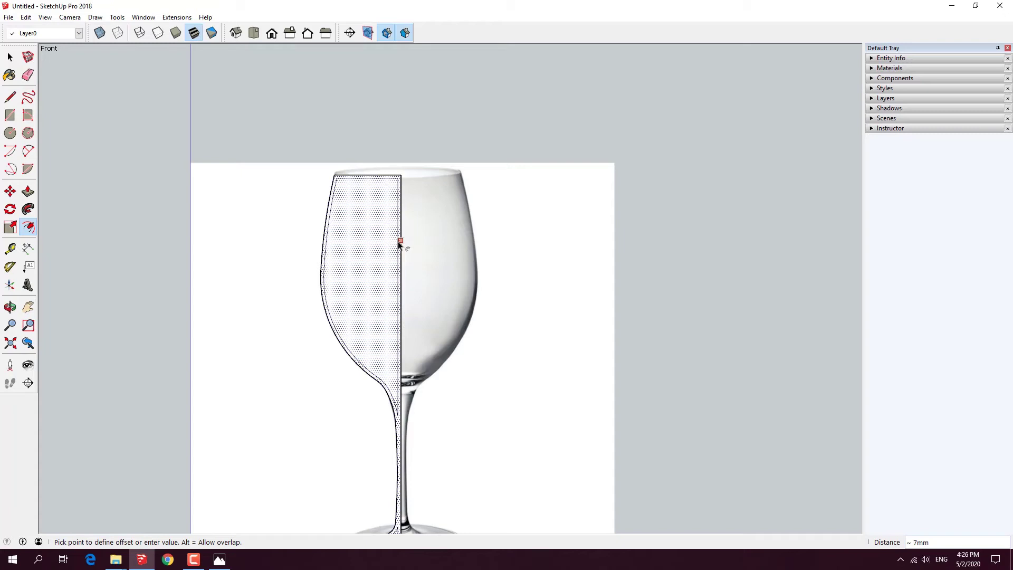
pyautogui.press('Return')
pyautogui.press('Escape')
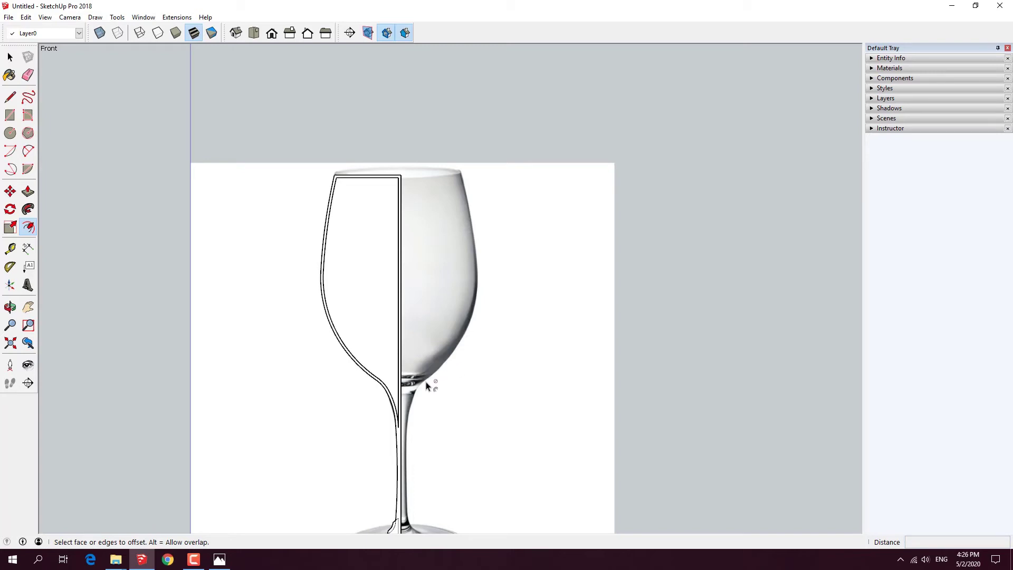
pyautogui.press('space')
pyautogui.scroll(4, 394, 392)
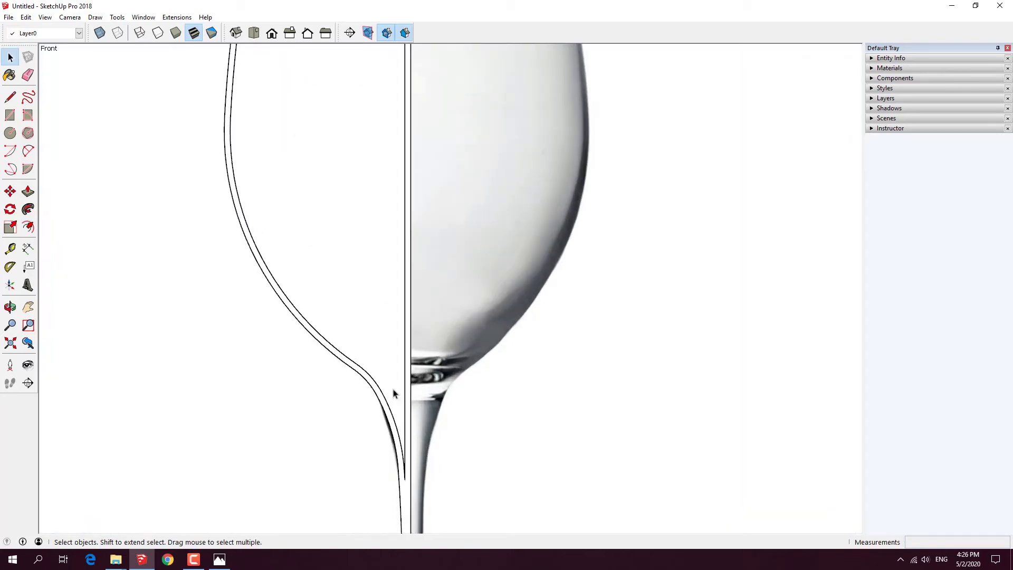
# Step: Draw a slightly bulging arc from the inner bowl line's end to the centre line
pyautogui.click(27, 151)
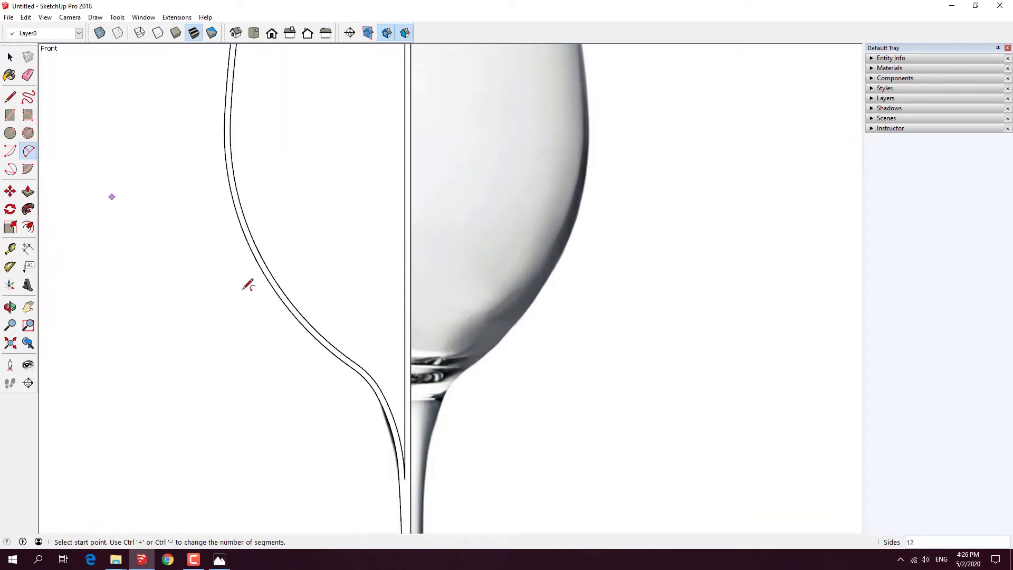
pyautogui.click(363, 369)
pyautogui.scroll(1, 406, 387)
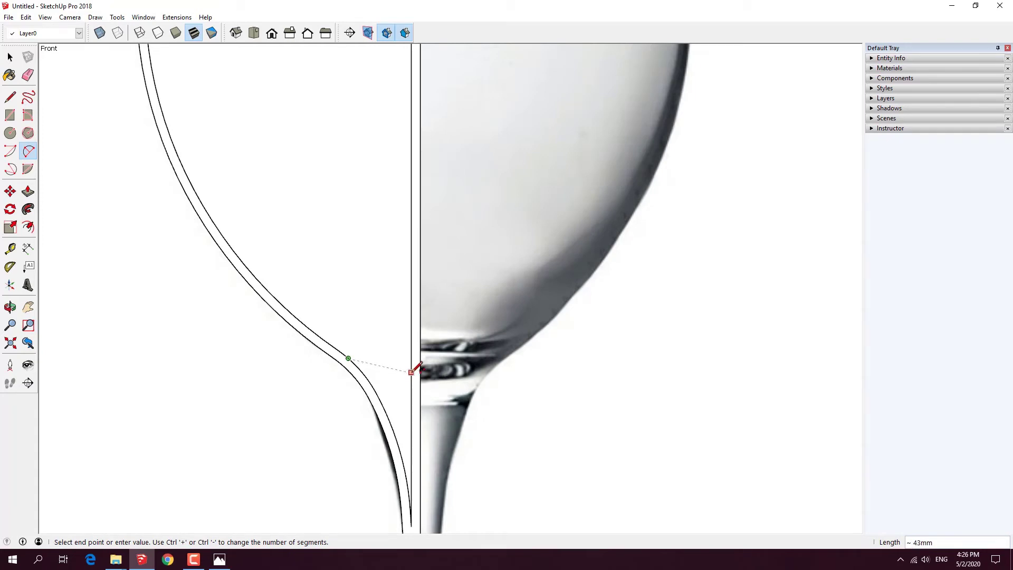
pyautogui.click(411, 372)
pyautogui.scroll(1, 403, 371)
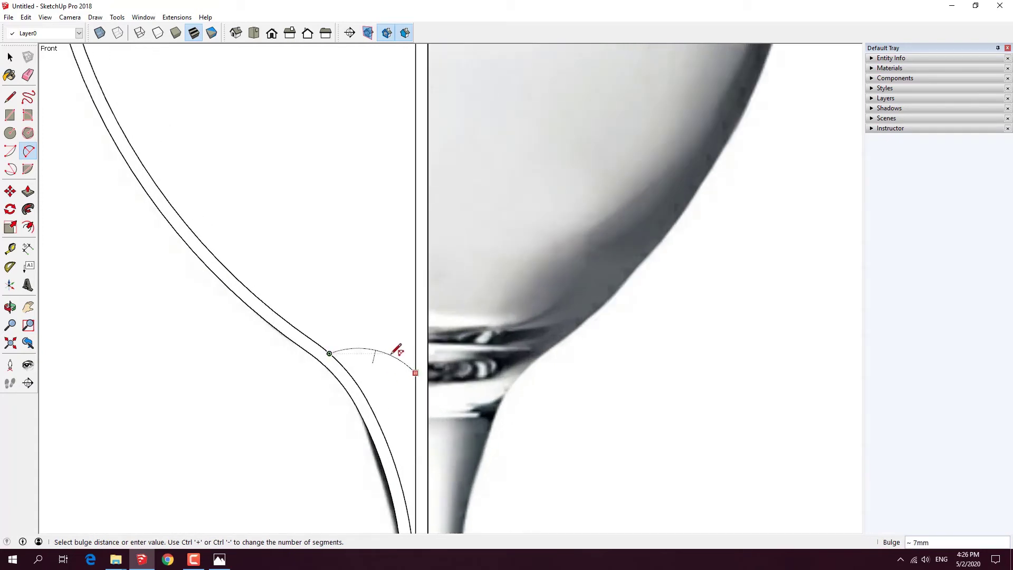
pyautogui.press('space')
pyautogui.click(32, 149)
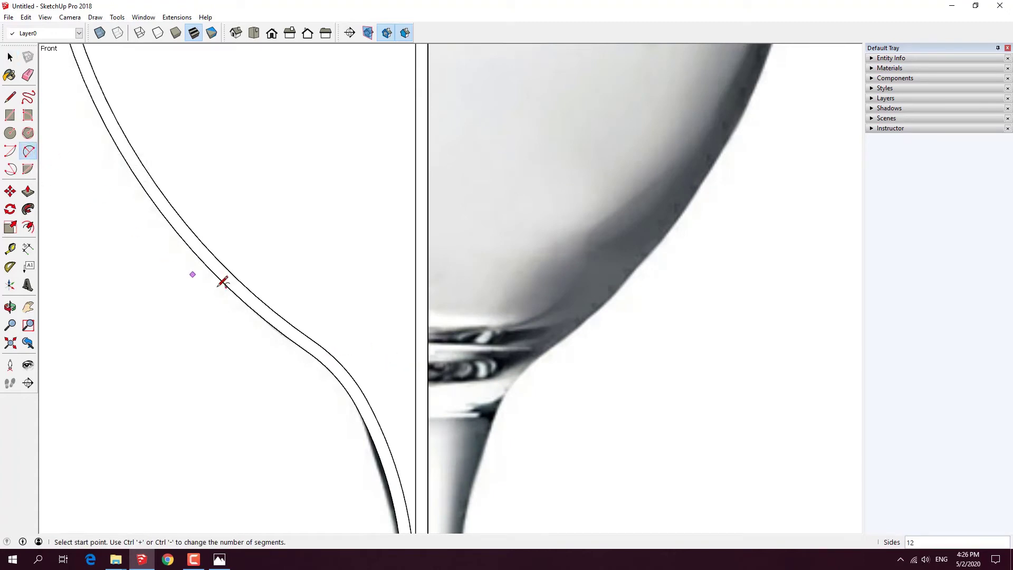
pyautogui.click(319, 344)
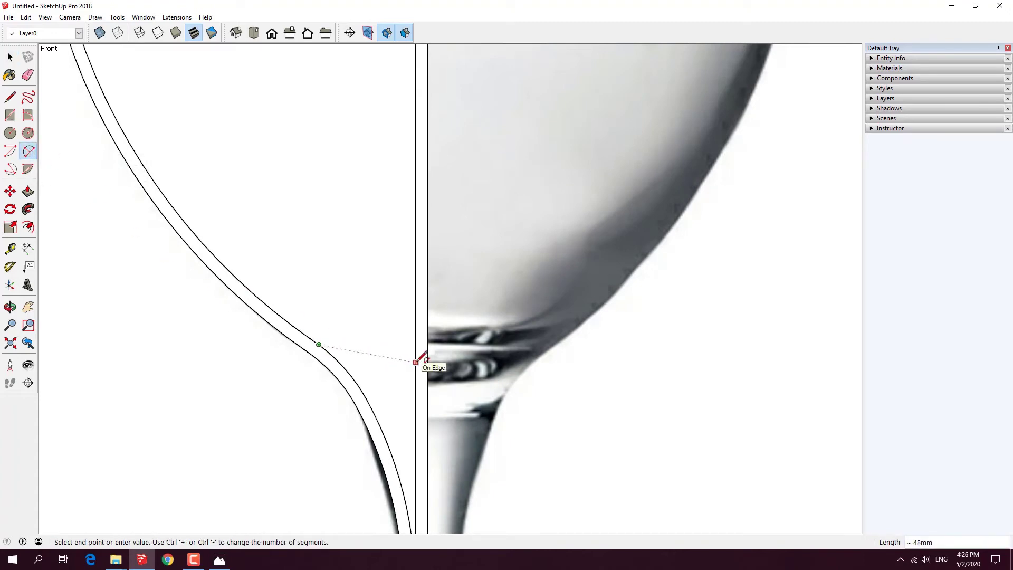
pyautogui.click(415, 366)
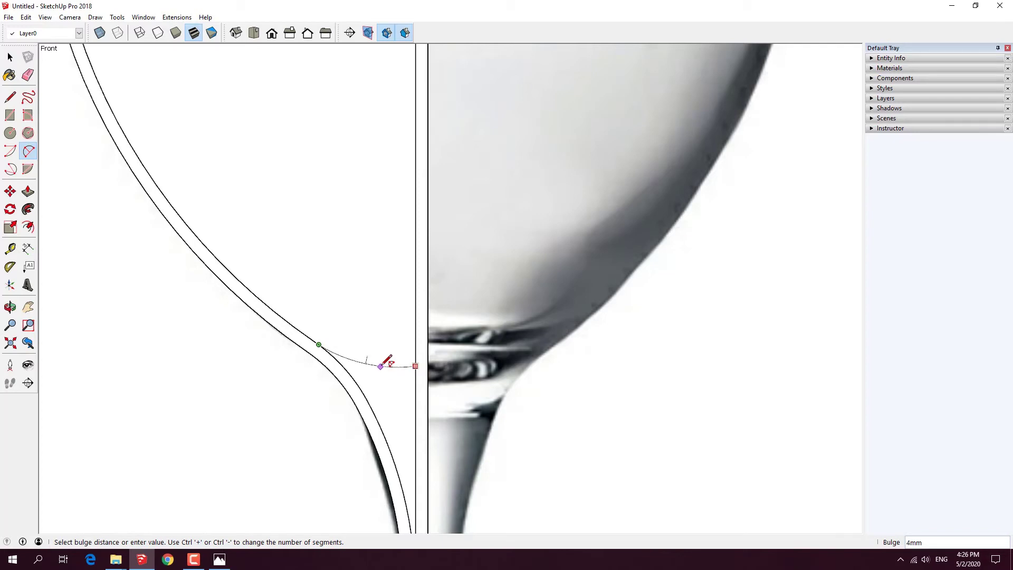
pyautogui.click(381, 362)
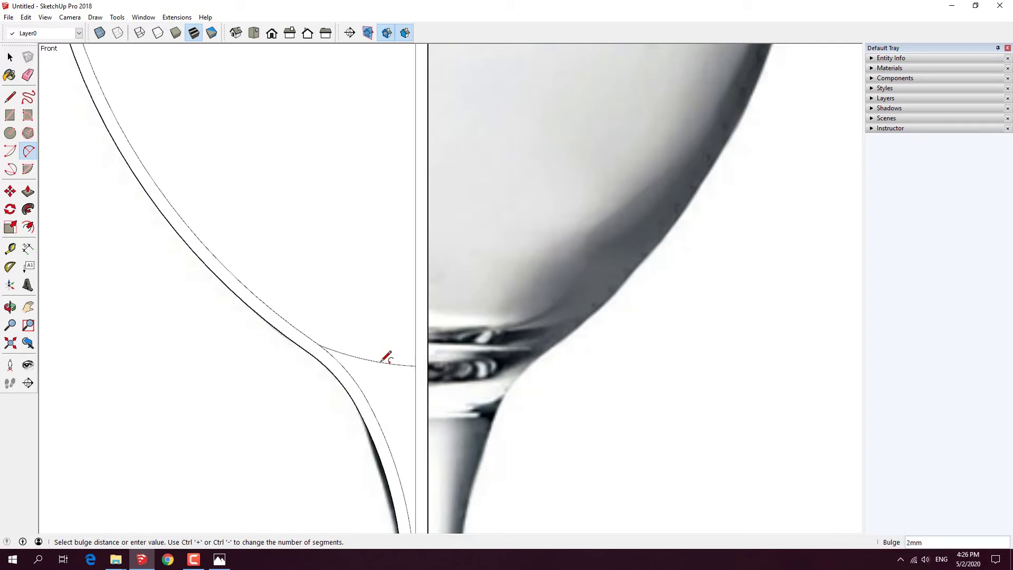
pyautogui.press('space')
# Step: Select and delete the inner curve running down the stem
pyautogui.scroll(-3, 384, 356)
pyautogui.scroll(-2, 385, 358)
pyautogui.scroll(3, 382, 364)
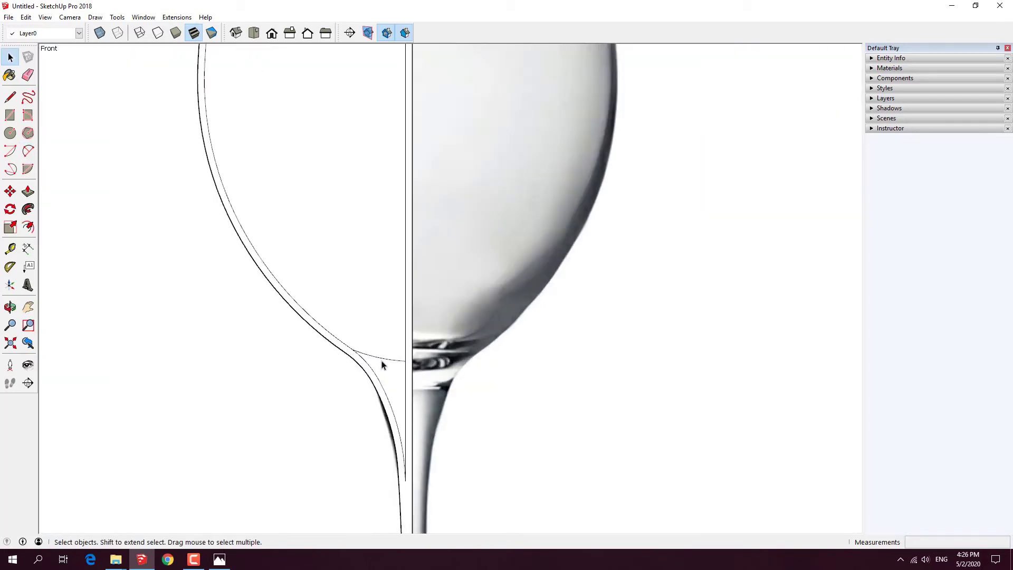
pyautogui.scroll(1, 382, 364)
pyautogui.click(365, 371)
pyautogui.click(380, 389)
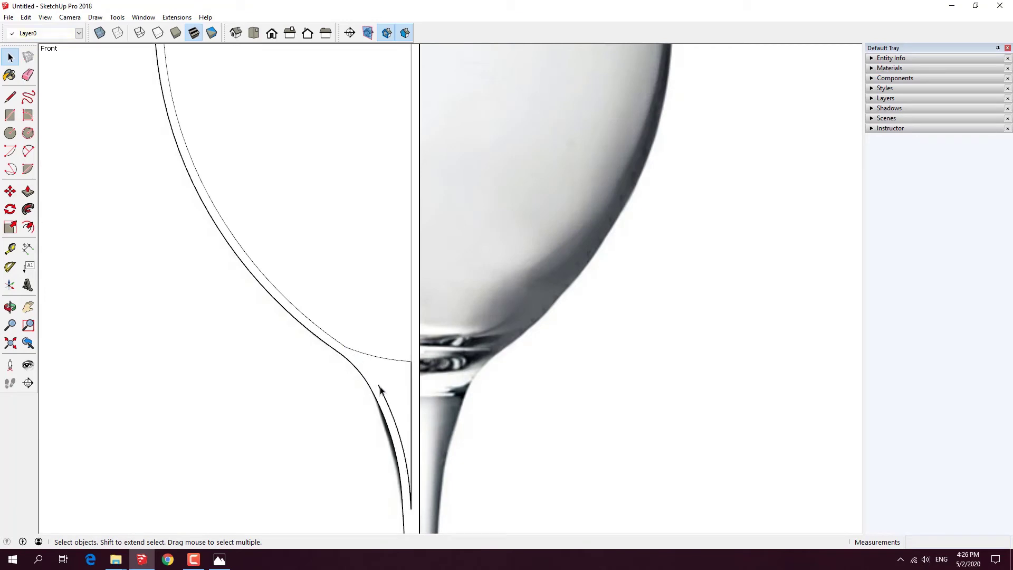
pyautogui.click(381, 392)
pyautogui.press('Delete')
pyautogui.click(412, 396)
pyautogui.click(394, 381)
pyautogui.scroll(2, 362, 350)
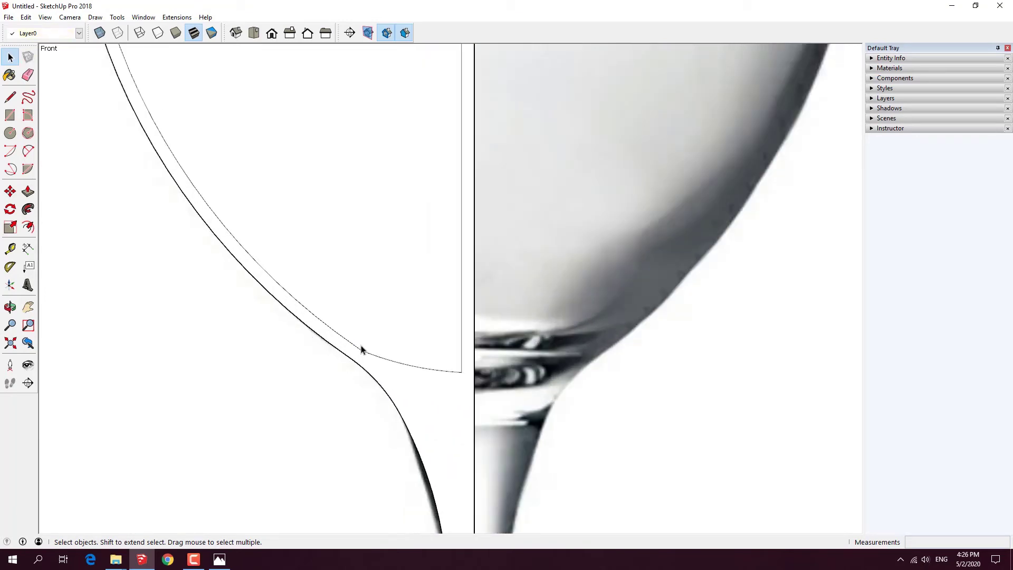
pyautogui.scroll(-3, 385, 319)
pyautogui.scroll(-2, 387, 313)
pyautogui.scroll(-3, 386, 313)
# Step: Zoom to the base and select, then deselect, the profile face and curve edges
pyautogui.scroll(1, 390, 338)
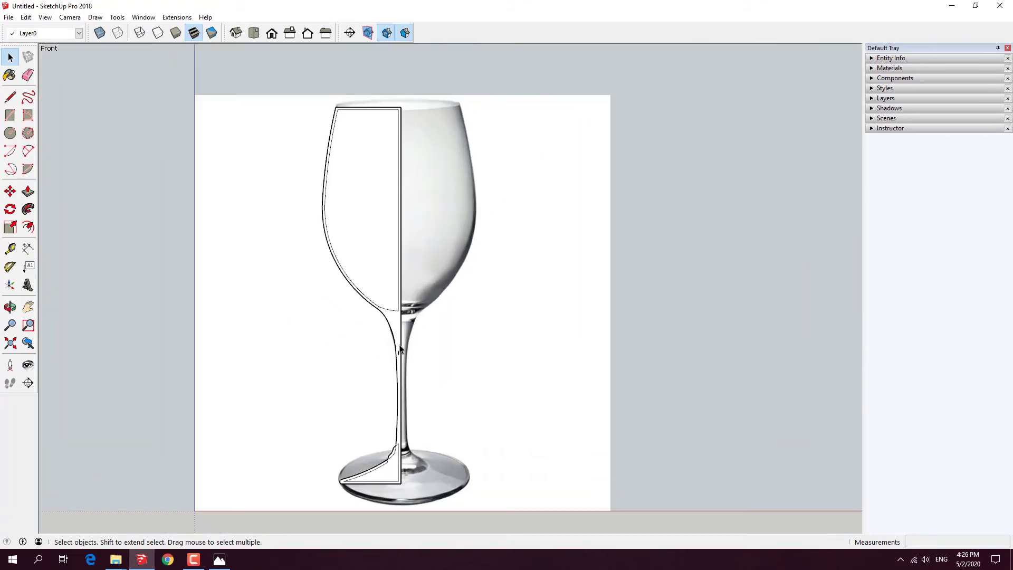
pyautogui.scroll(3, 394, 353)
pyautogui.scroll(-2, 394, 364)
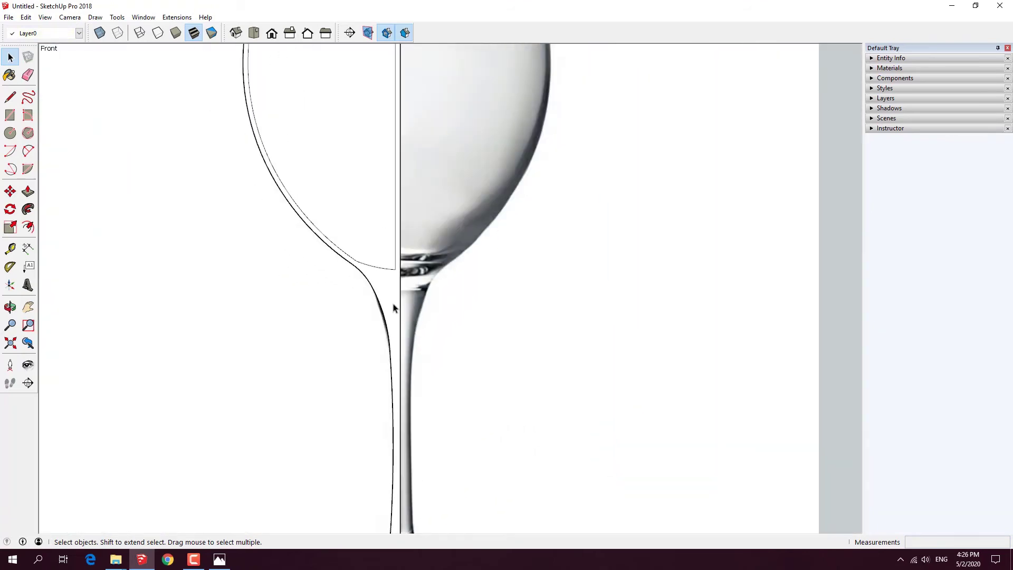
pyautogui.scroll(-2, 394, 369)
pyautogui.scroll(2, 394, 390)
pyautogui.scroll(2, 393, 407)
pyautogui.scroll(2, 397, 368)
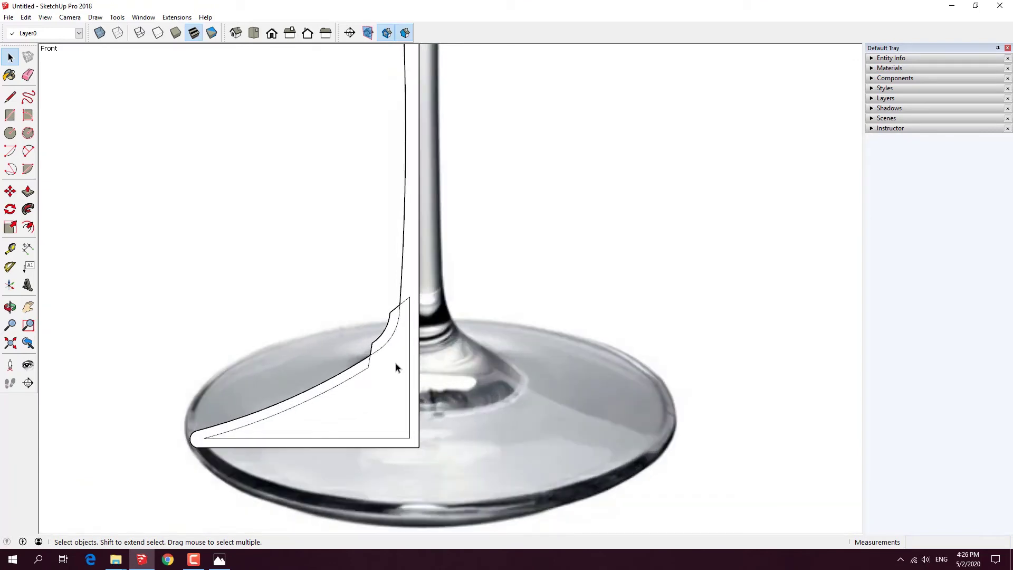
pyautogui.click(371, 351)
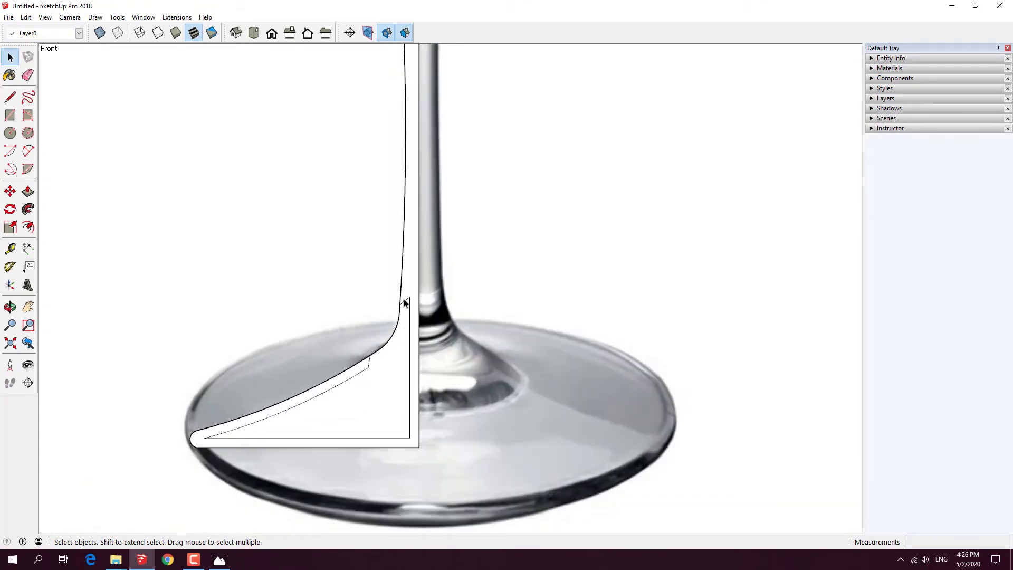
pyautogui.click(405, 302)
pyautogui.click(364, 386)
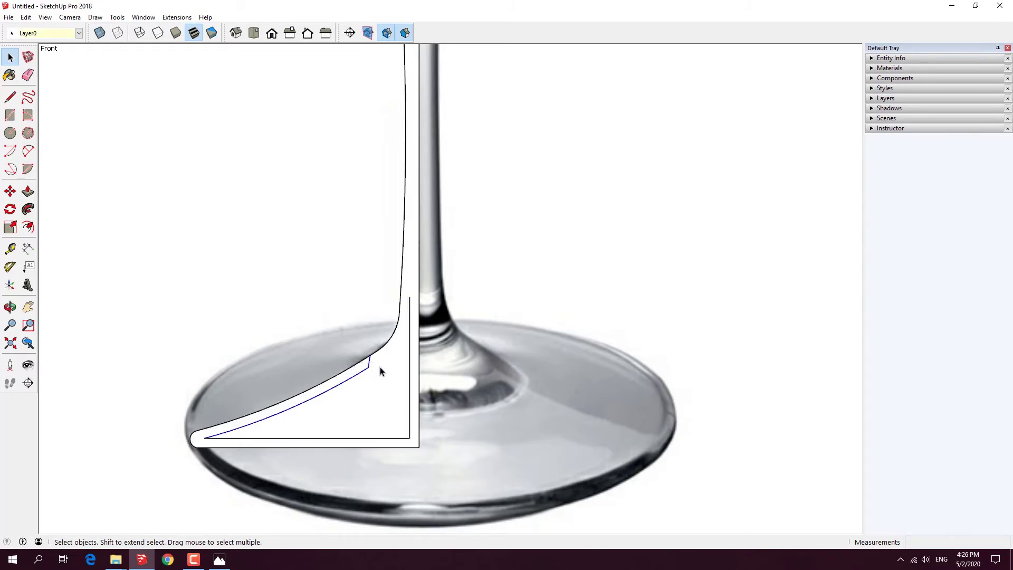
pyautogui.click(380, 371)
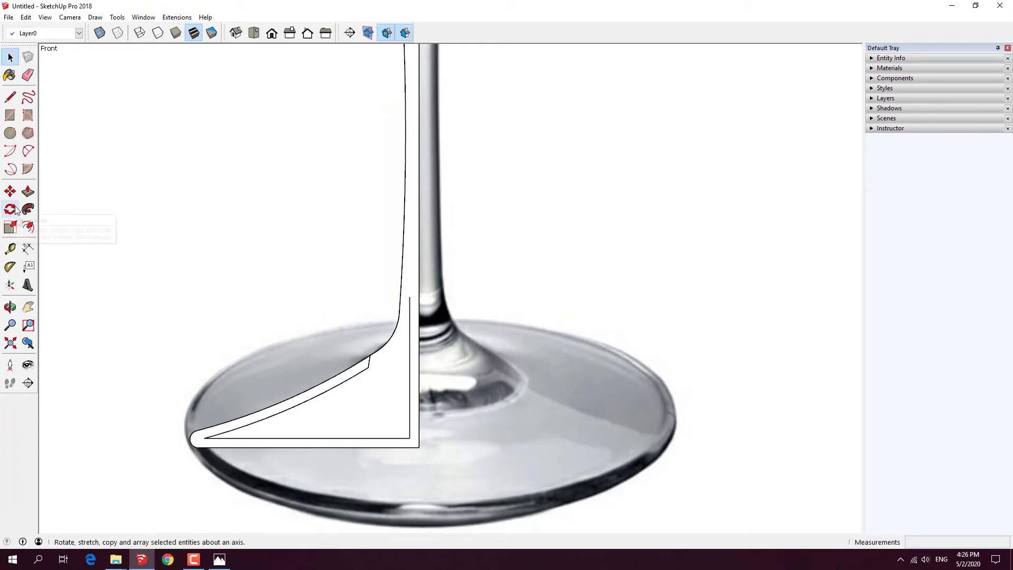
# Step: Draw a small-bulge arc from the inner foot curve's end to the centre line
pyautogui.click(28, 151)
pyautogui.click(369, 370)
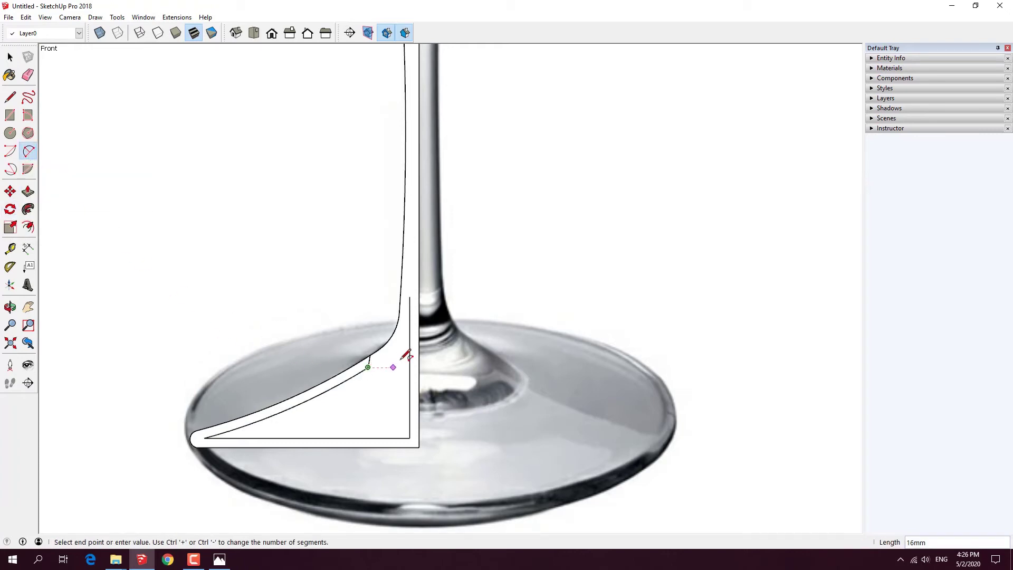
pyautogui.scroll(2, 399, 361)
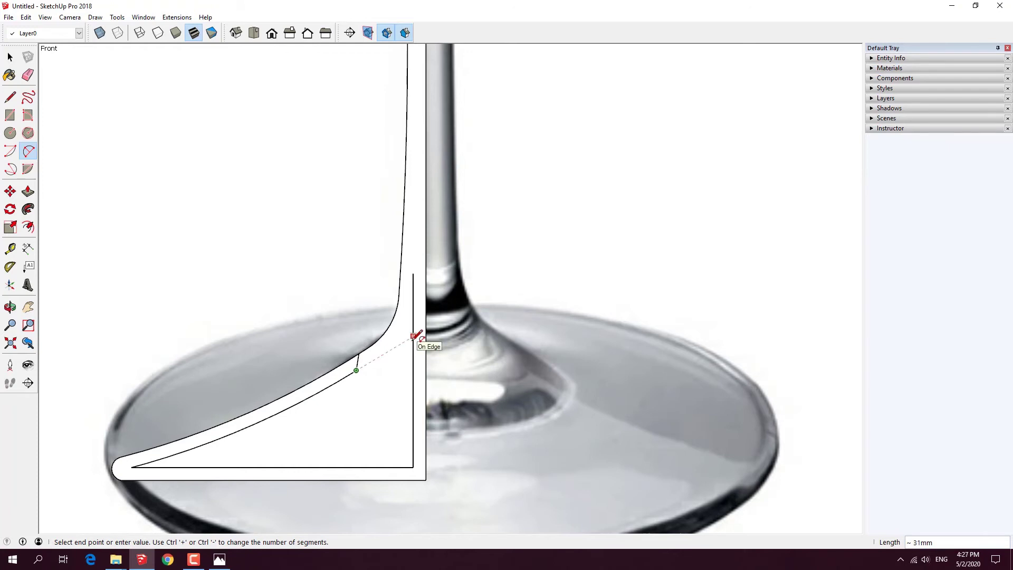
pyautogui.click(413, 348)
pyautogui.scroll(2, 401, 346)
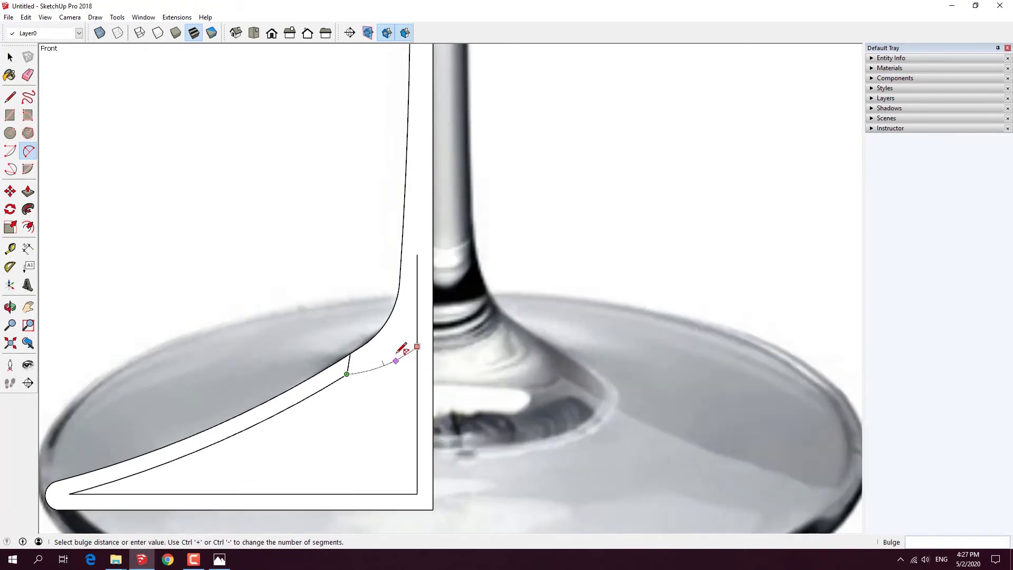
pyautogui.scroll(2, 396, 350)
pyautogui.click(397, 346)
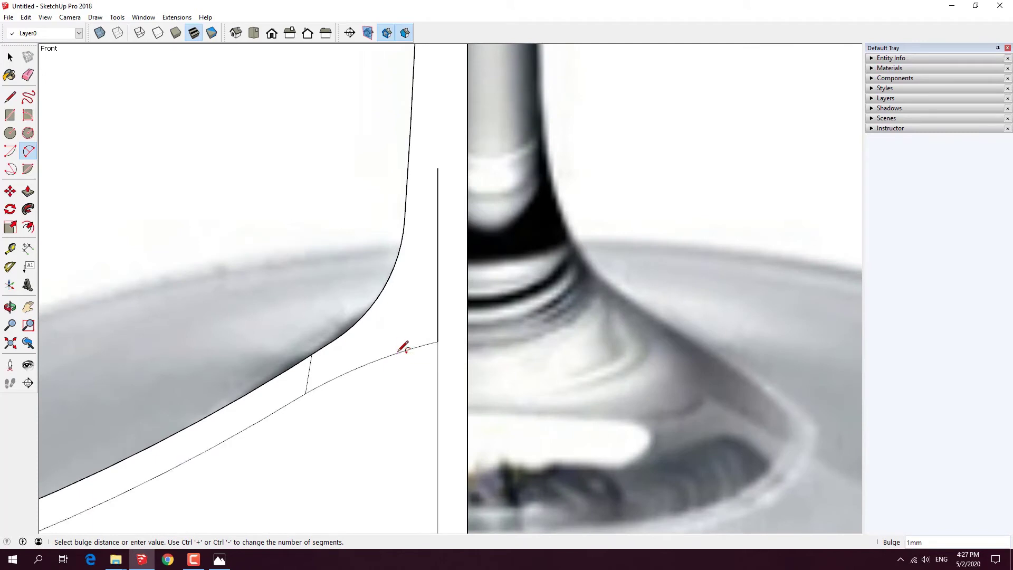
pyautogui.scroll(-2, 411, 337)
pyautogui.scroll(-2, 413, 334)
pyautogui.press('space')
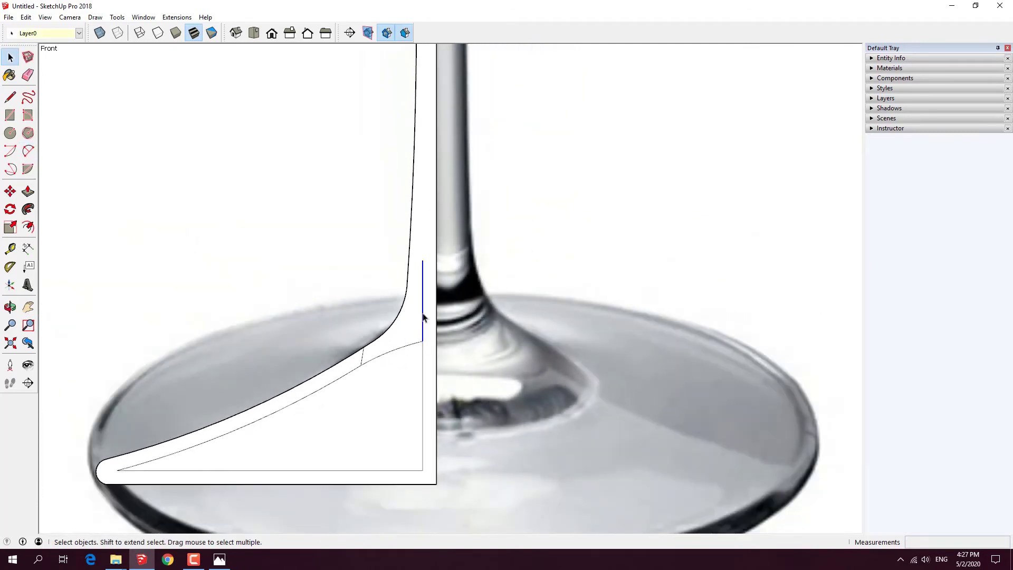
# Step: Select the inner foot curve and the unwanted bottom edge of the profile
pyautogui.scroll(-3, 425, 317)
pyautogui.scroll(3, 387, 332)
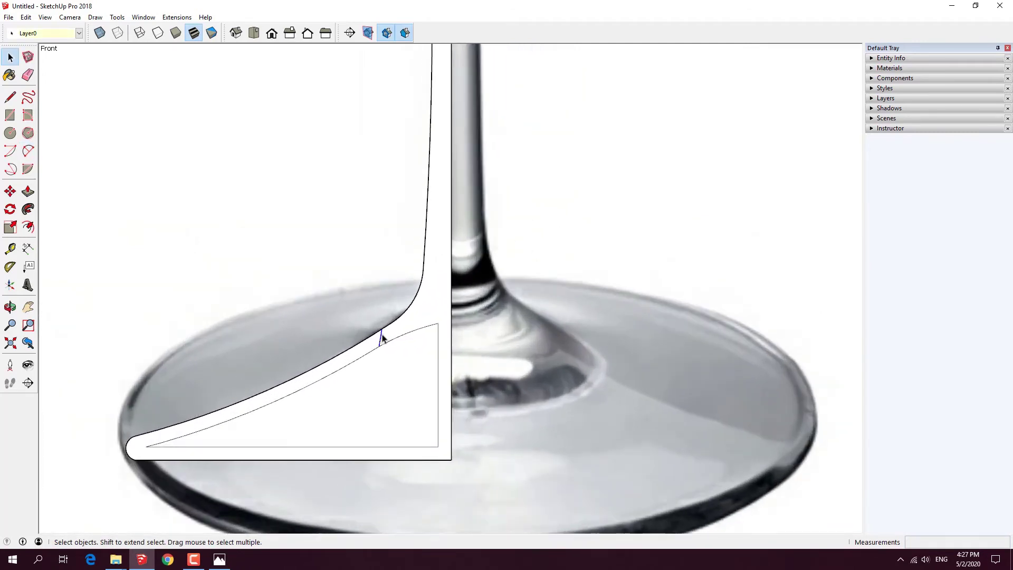
pyautogui.scroll(-2, 383, 337)
pyautogui.scroll(1, 226, 415)
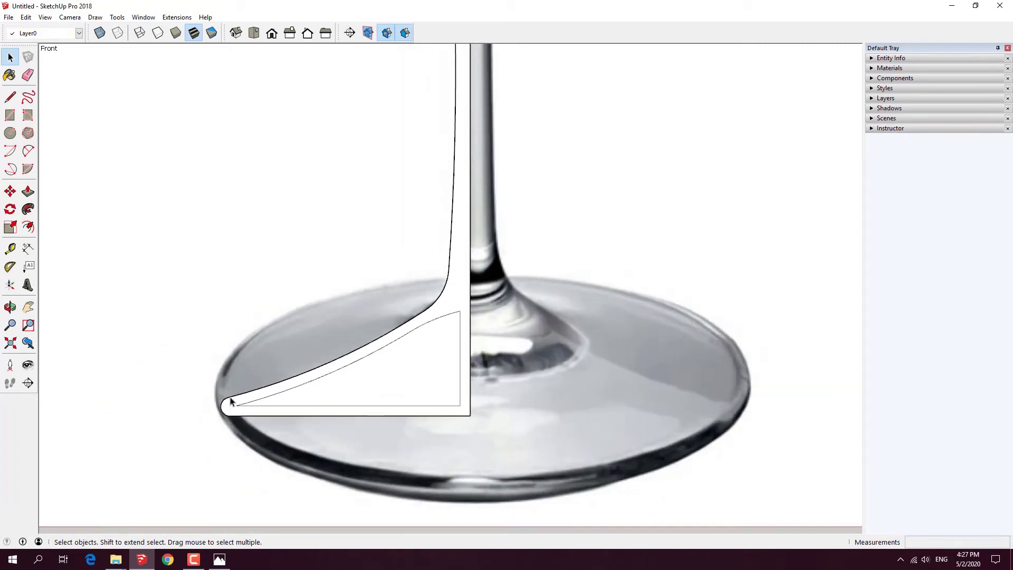
pyautogui.scroll(2, 222, 430)
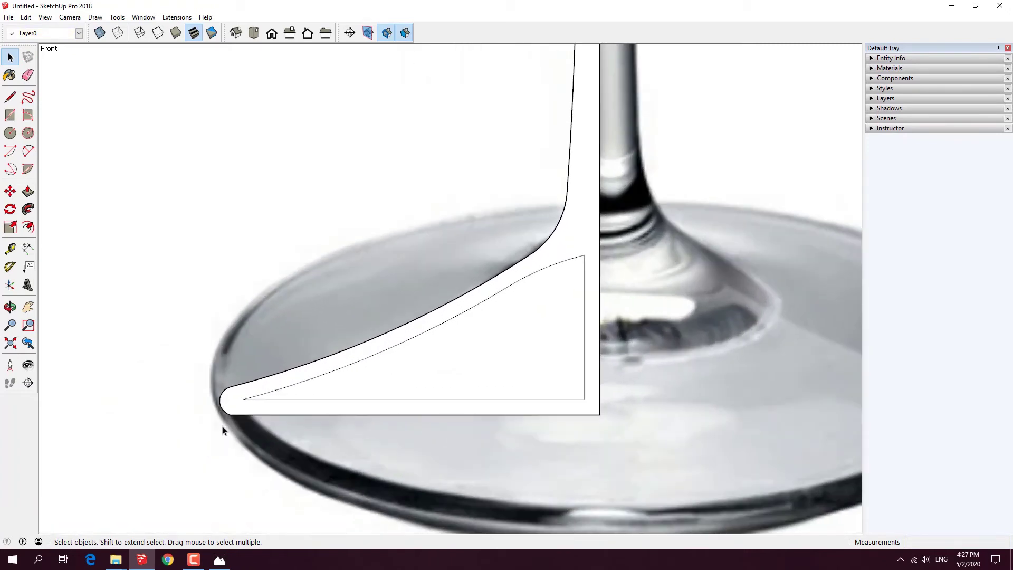
pyautogui.click(252, 400)
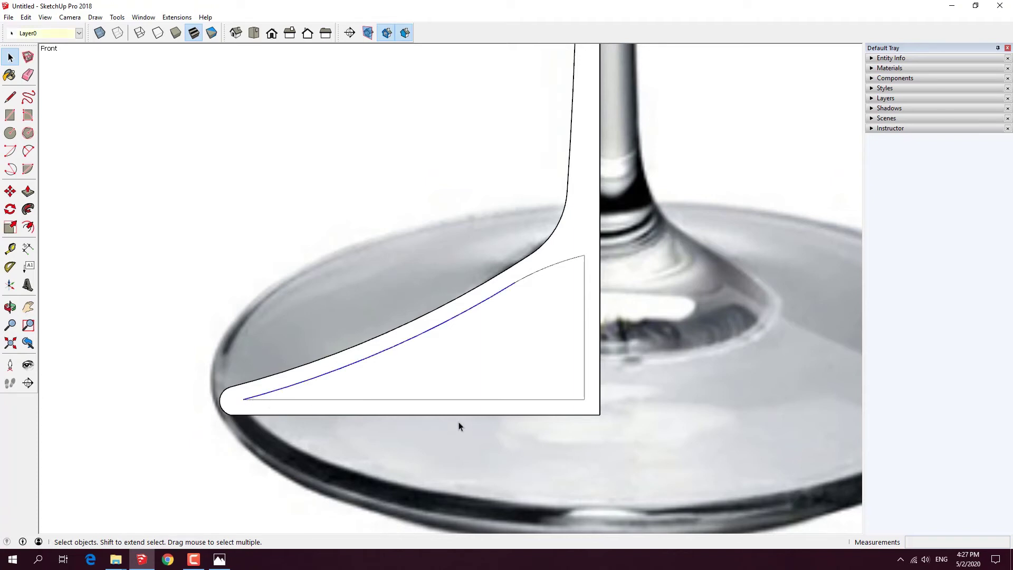
pyautogui.click(491, 402)
# Step: Delete the extra bottom edge and leftover vertical edge at the foot's tip
pyautogui.press('Delete')
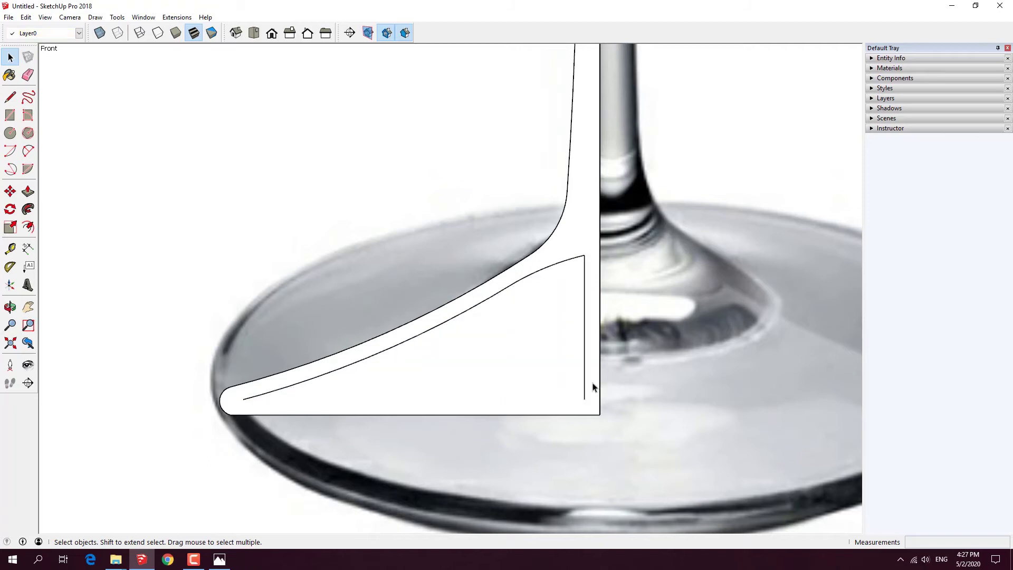
pyautogui.press('Delete')
pyautogui.scroll(1, 232, 405)
pyautogui.scroll(2, 248, 400)
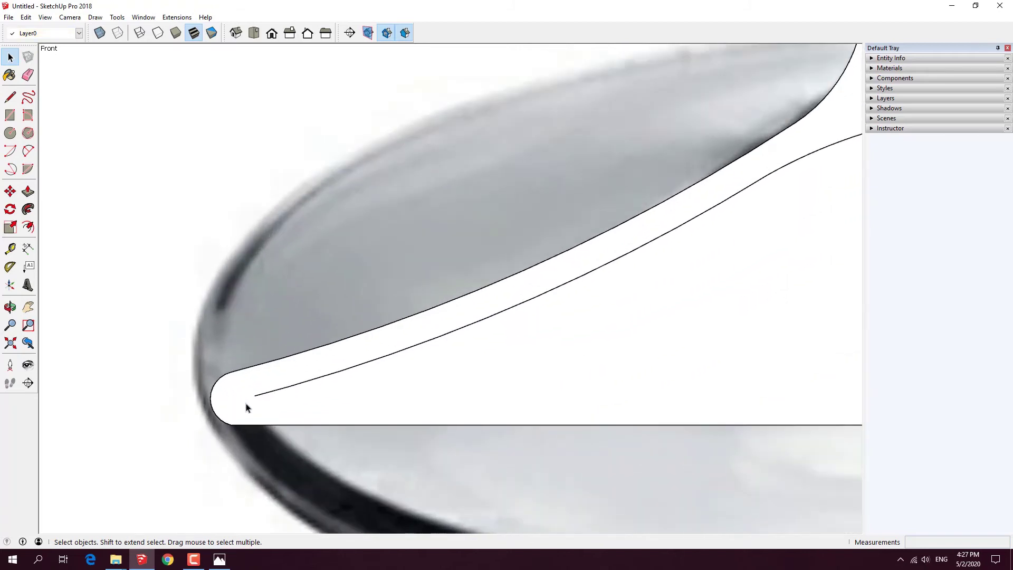
pyautogui.scroll(1, 248, 404)
pyautogui.scroll(1, 249, 401)
# Step: Draw a line extending the inner curve past the foot's outer edge
pyautogui.press('l')
pyautogui.click(255, 394)
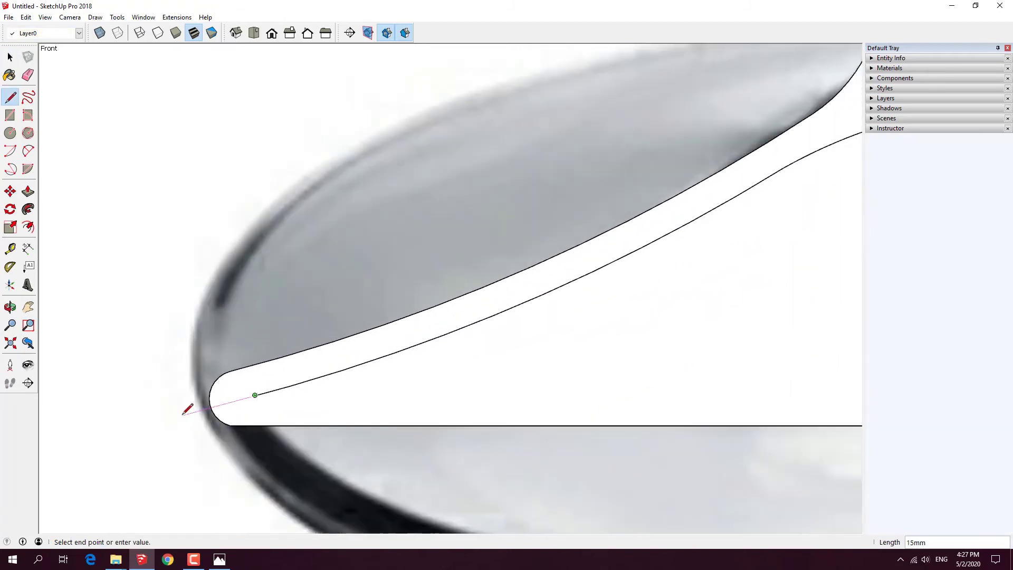
pyautogui.click(182, 416)
pyautogui.press('space')
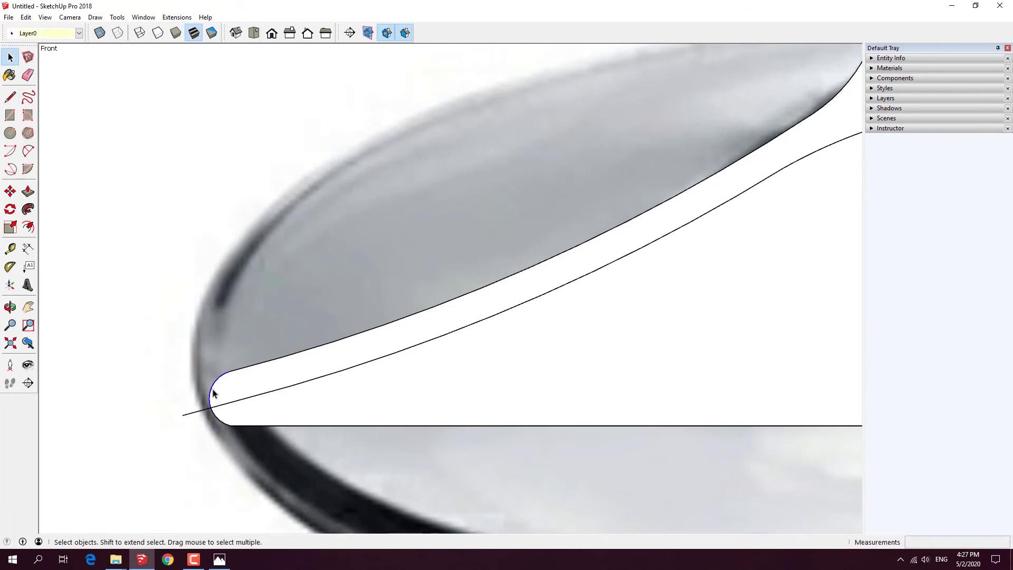
# Step: Round the foot's tip with a 3mm two-point arc from the upper edge to the extension line
pyautogui.click(28, 151)
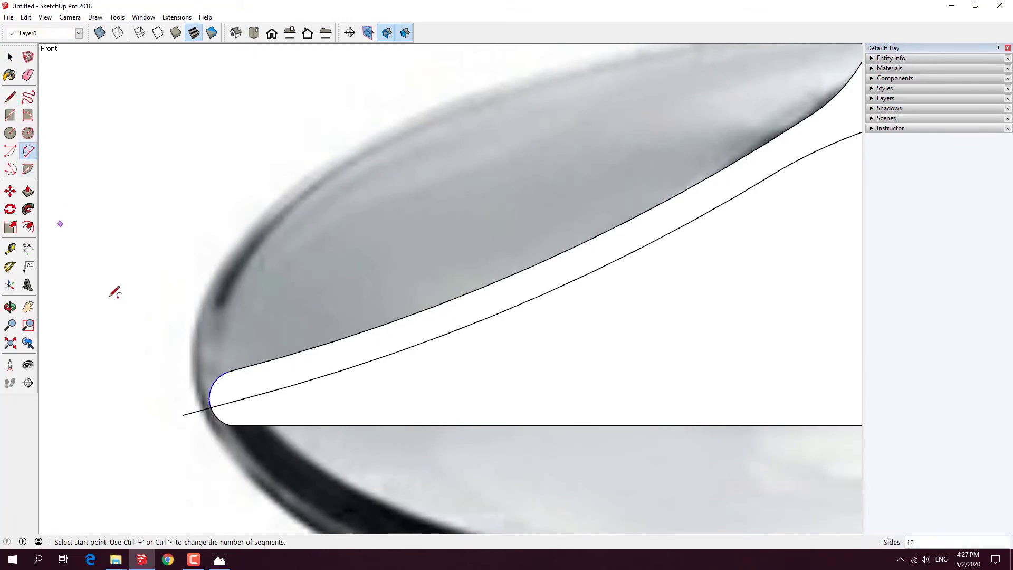
pyautogui.click(231, 370)
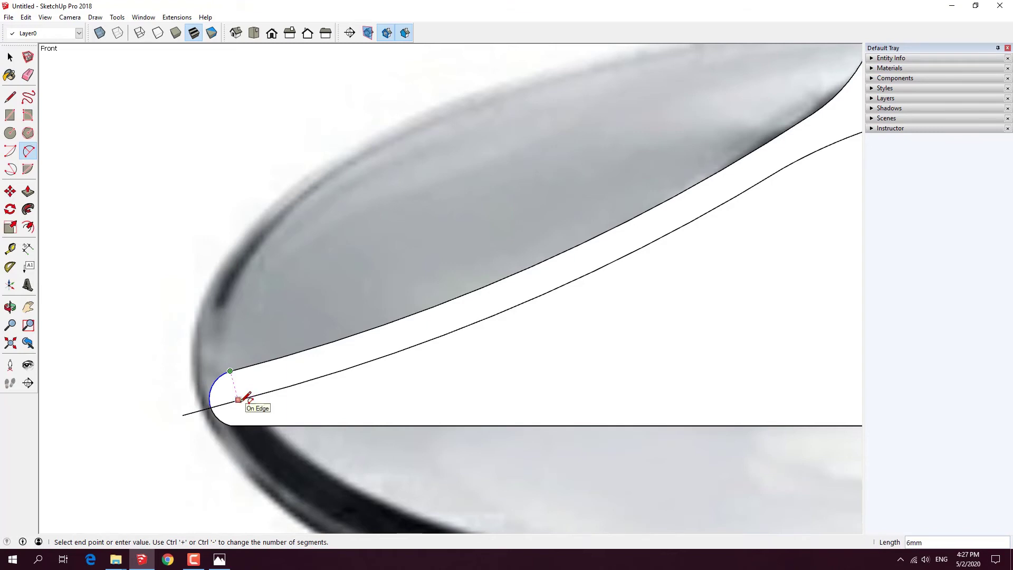
pyautogui.click(239, 400)
pyautogui.scroll(1, 239, 400)
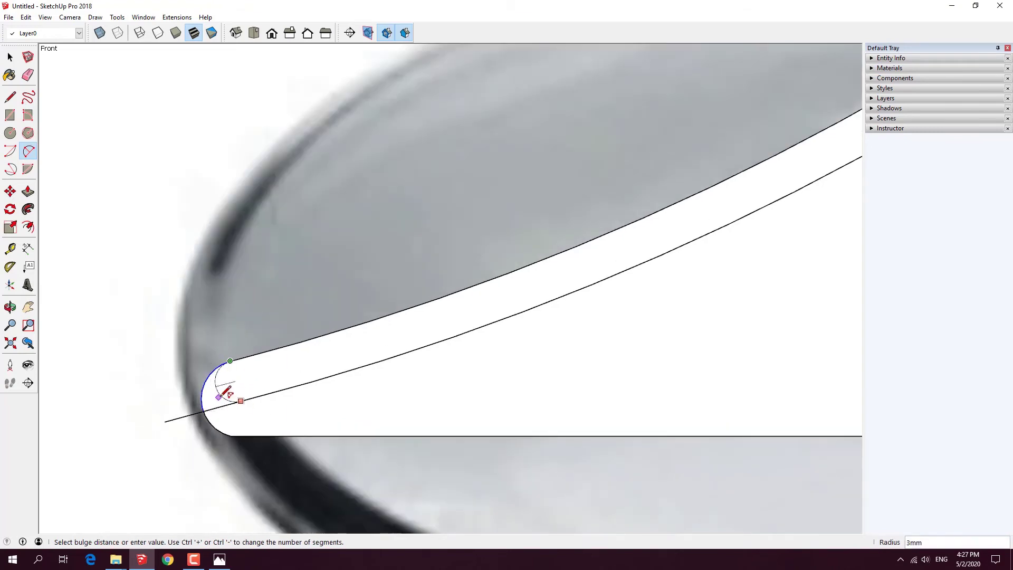
pyautogui.click(211, 392)
pyautogui.press('space')
pyautogui.scroll(2, 208, 385)
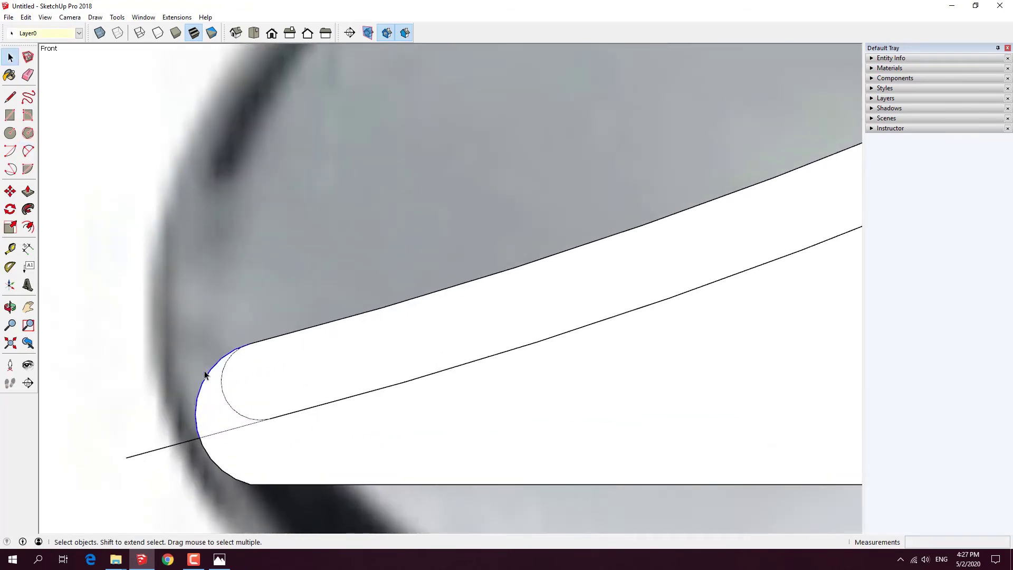
pyautogui.press('Escape')
pyautogui.scroll(-2, 212, 441)
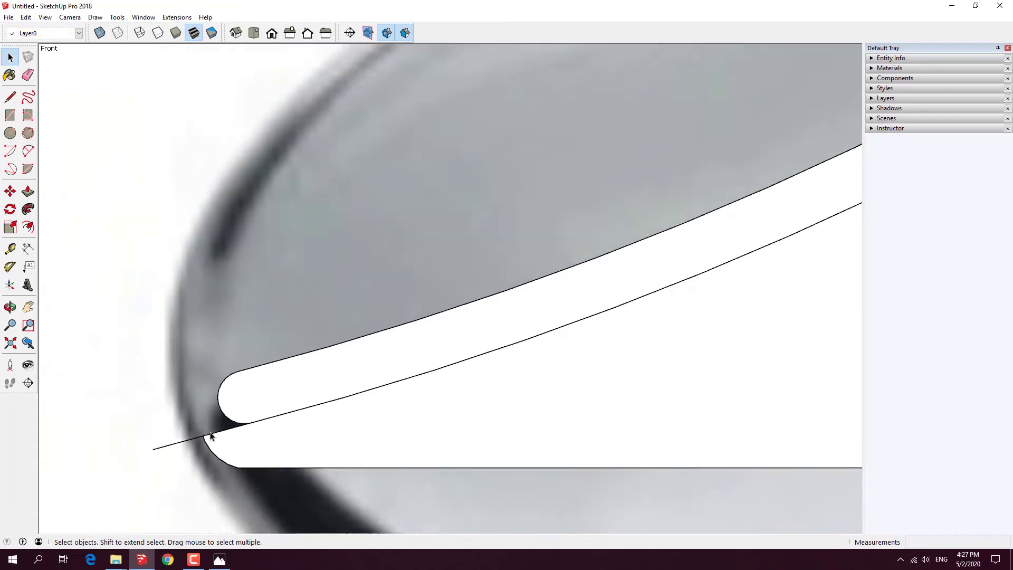
pyautogui.scroll(-3, 217, 429)
pyautogui.scroll(-2, 213, 430)
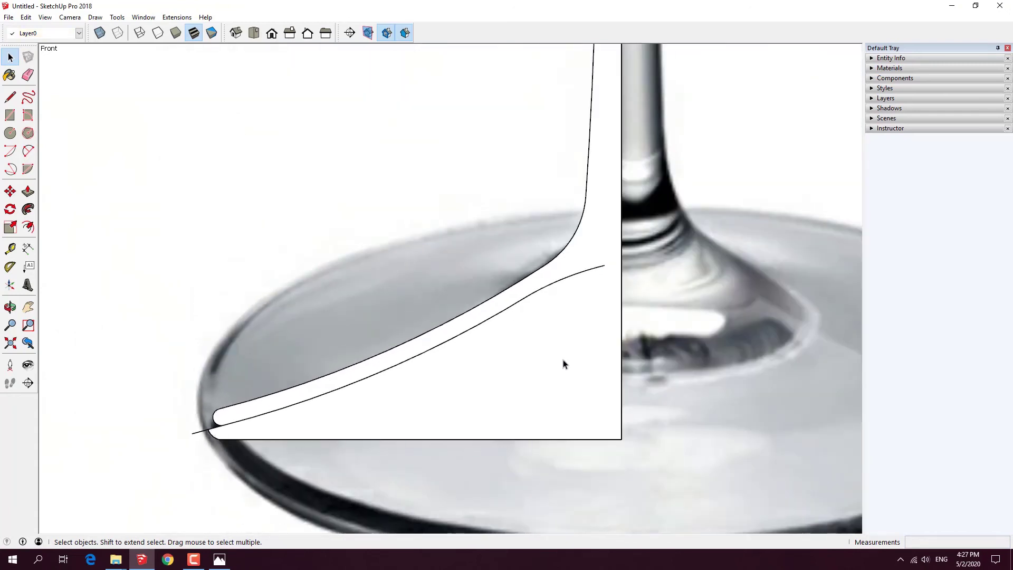
pyautogui.scroll(-3, 583, 327)
pyautogui.scroll(1, 601, 369)
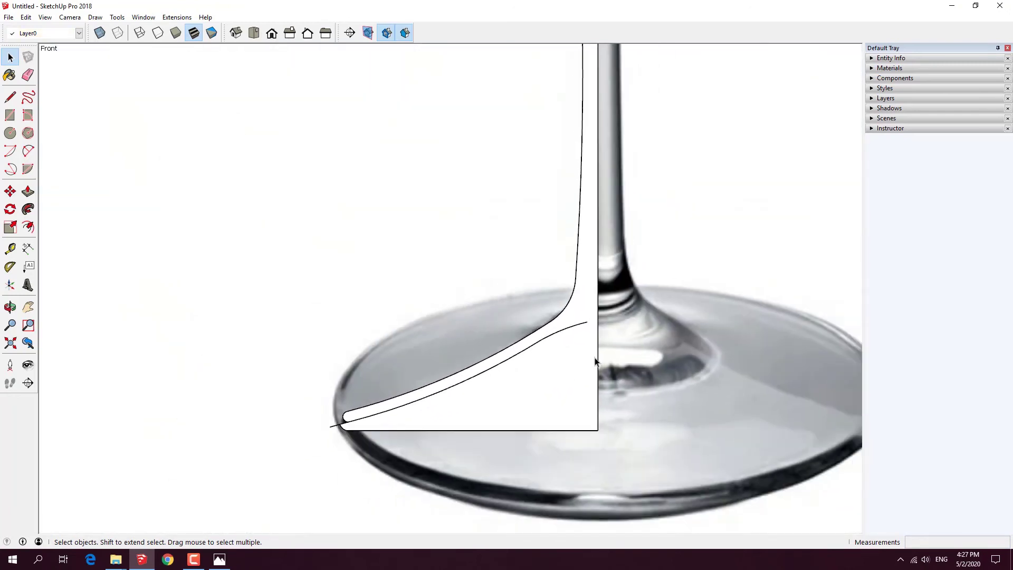
pyautogui.scroll(-1, 606, 367)
# Step: Draw a 6mm line from the inner curve's end to the stem's vertical edge
pyautogui.scroll(3, 606, 367)
pyautogui.press('l')
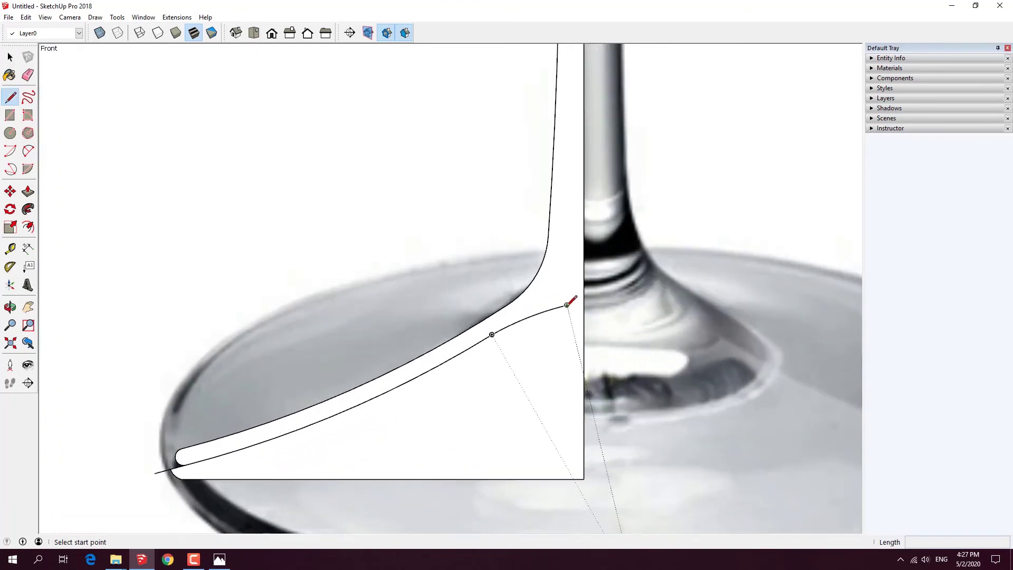
pyautogui.click(567, 305)
pyautogui.scroll(1, 584, 298)
pyautogui.scroll(1, 585, 298)
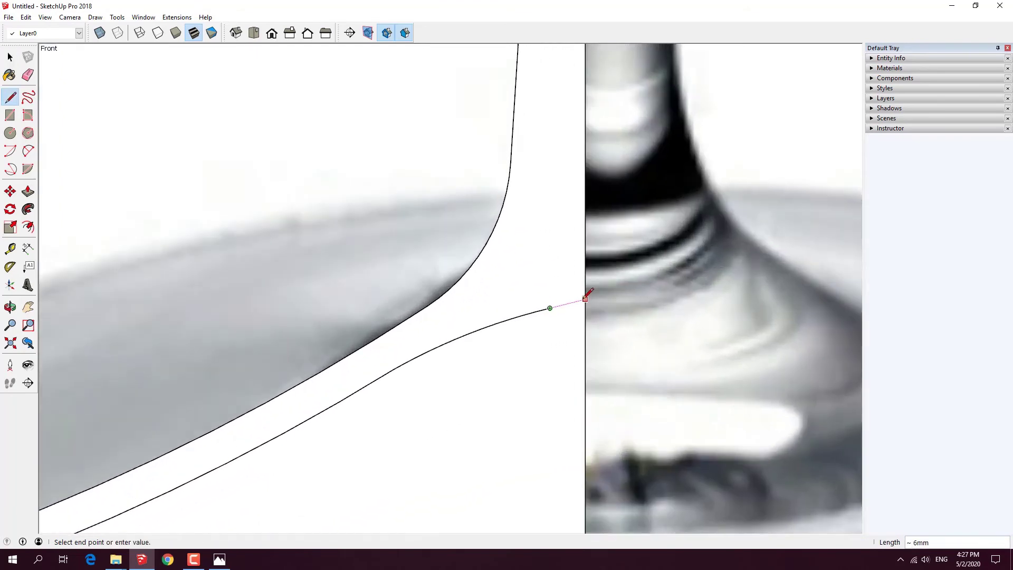
pyautogui.scroll(1, 586, 299)
pyautogui.scroll(1, 587, 300)
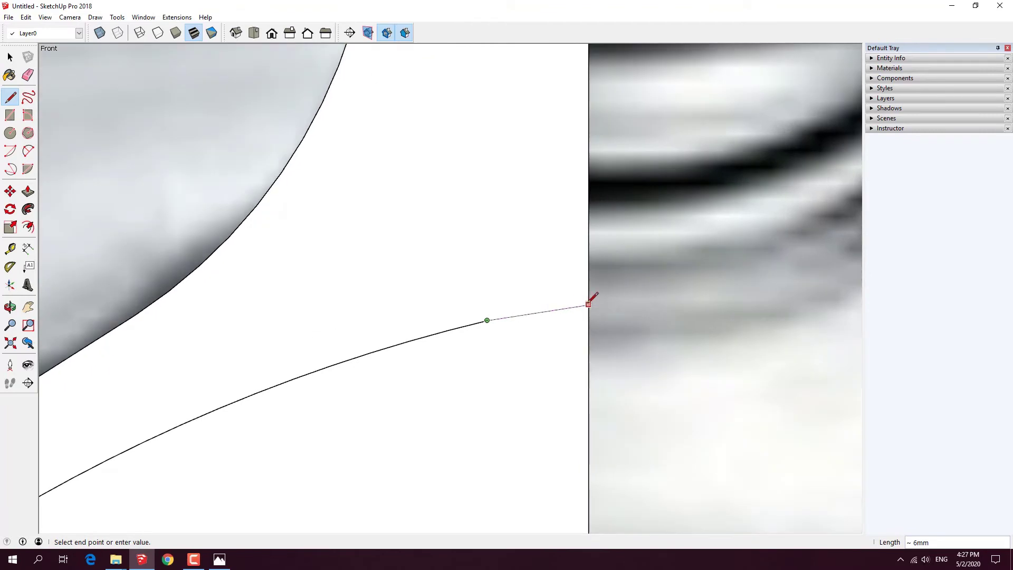
pyautogui.click(588, 301)
pyautogui.press('space')
# Step: Select the closed face under the foot's curve
pyautogui.scroll(-1, 590, 298)
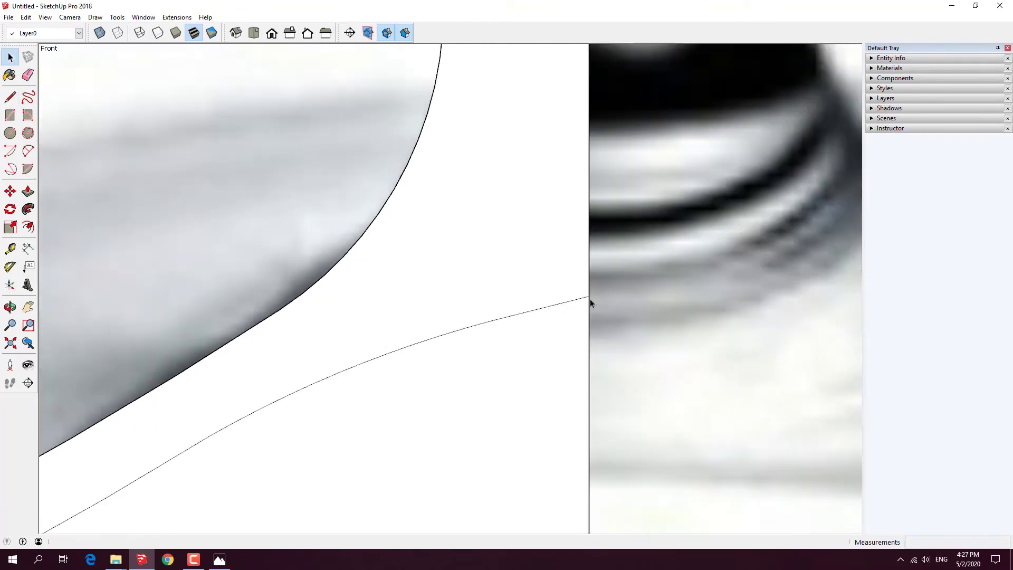
pyautogui.scroll(-2, 590, 298)
pyautogui.scroll(-3, 590, 299)
pyautogui.scroll(-1, 588, 298)
pyautogui.scroll(2, 416, 385)
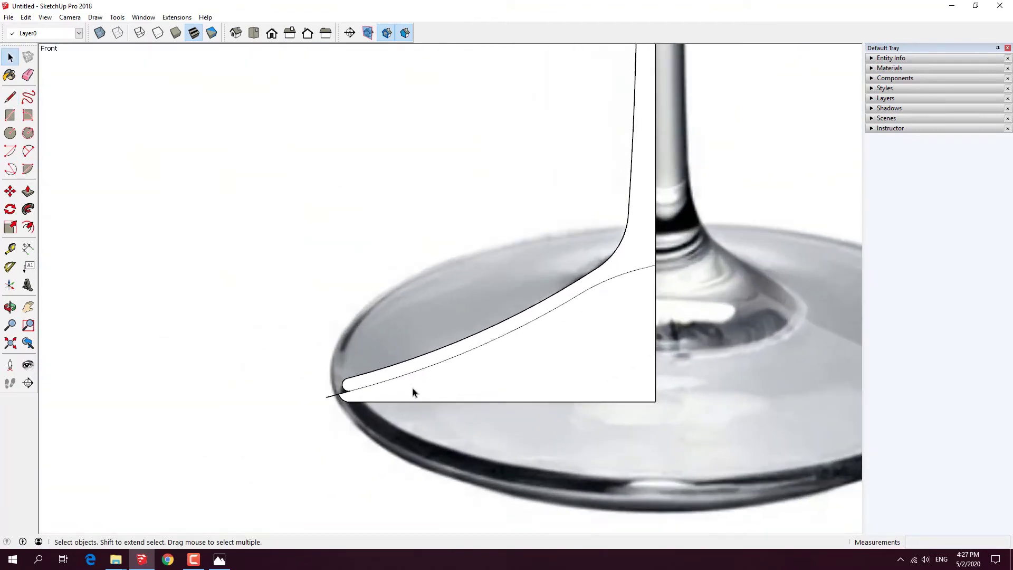
pyautogui.scroll(1, 413, 392)
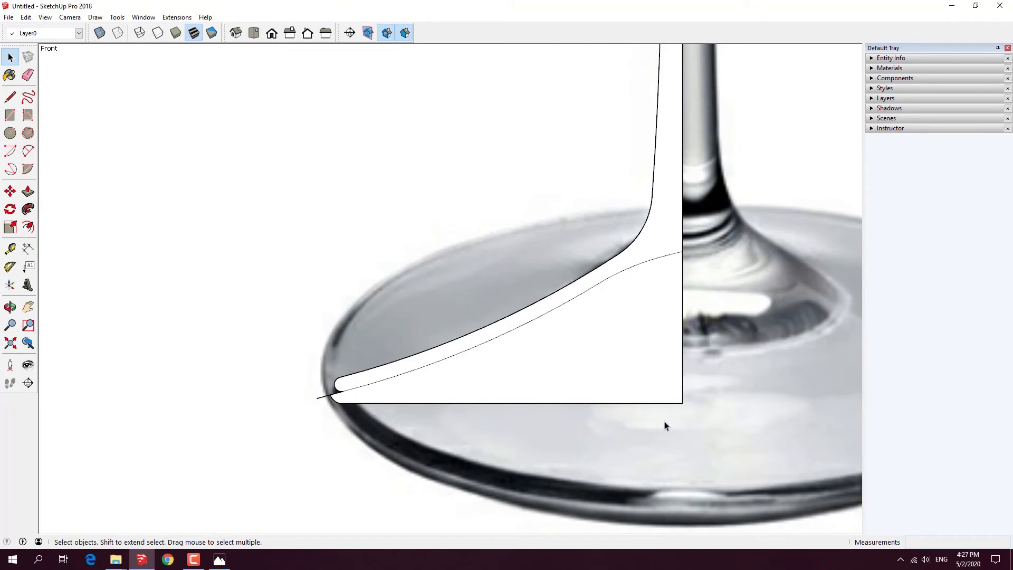
pyautogui.click(652, 393)
# Step: Delete the leftover vertical line and the stray edges at the foot's tip
pyautogui.moveTo(729, 416); pyautogui.dragTo(676, 378)
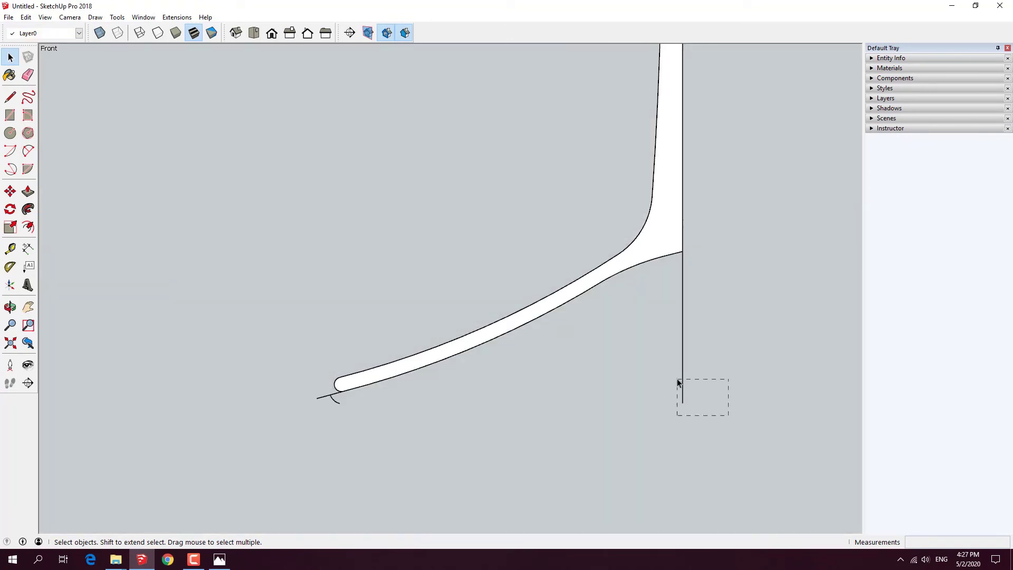
pyautogui.press('Delete')
pyautogui.scroll(-2, 376, 452)
pyautogui.scroll(2, 445, 452)
pyautogui.moveTo(395, 442); pyautogui.dragTo(344, 413)
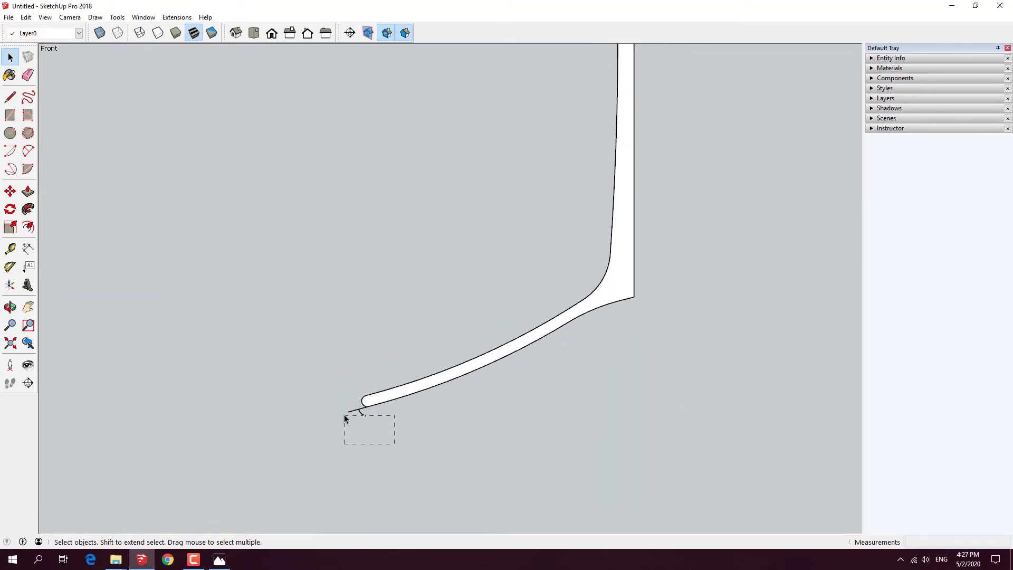
pyautogui.press('Delete')
pyautogui.scroll(2, 359, 414)
pyautogui.scroll(-3, 351, 412)
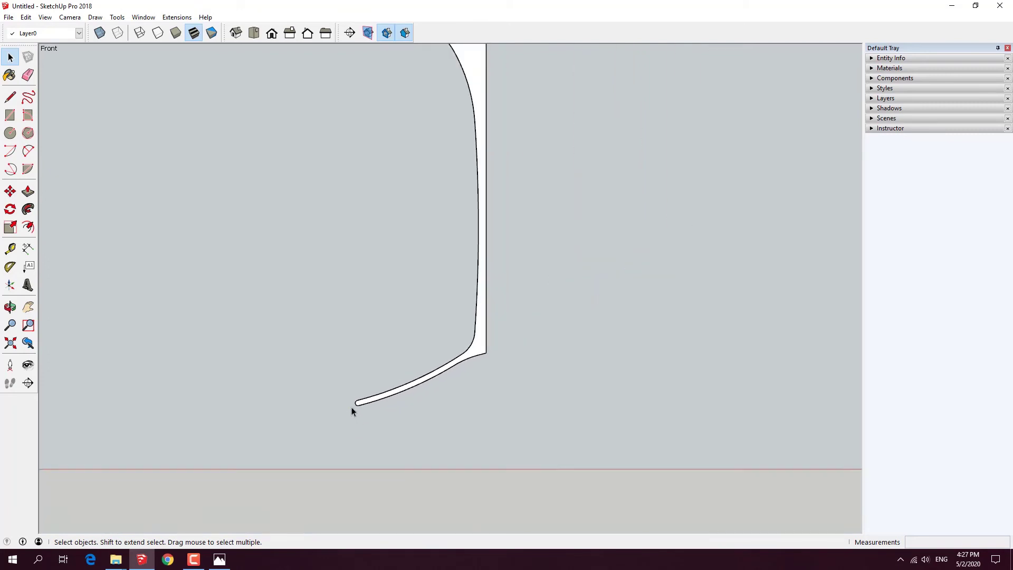
pyautogui.scroll(-2, 354, 412)
# Step: Orbit to the whole profile and select the vertical line at the bowl-stem junction
pyautogui.moveTo(361, 414)
pyautogui.mouseDown(button='middle')
pyautogui.moveTo(397, 305)
pyautogui.moveTo(391, 319)
pyautogui.mouseUp(button='middle')
pyautogui.scroll(4, 397, 305)
pyautogui.scroll(2, 397, 305)
pyautogui.press('l')
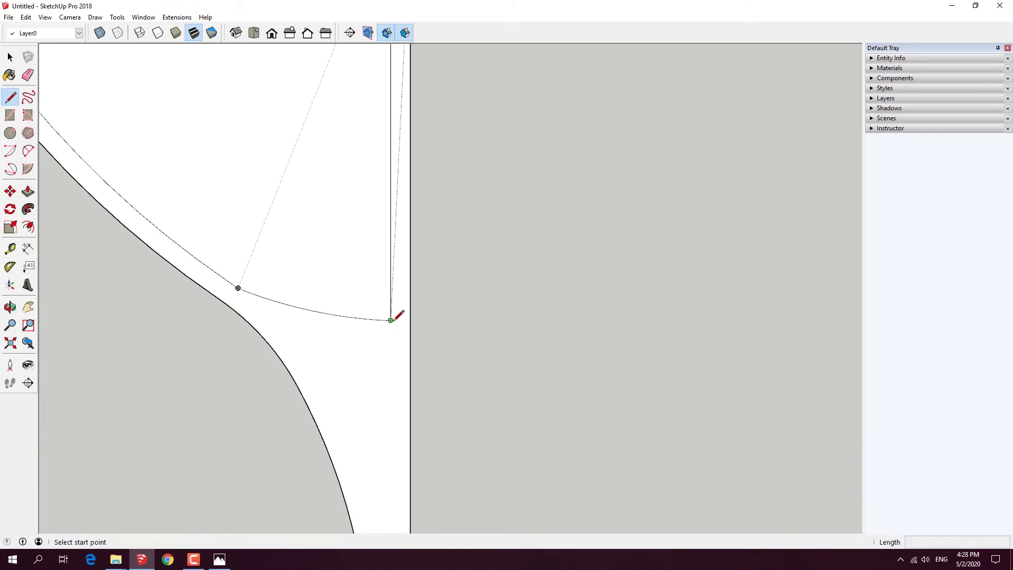
pyautogui.press('space')
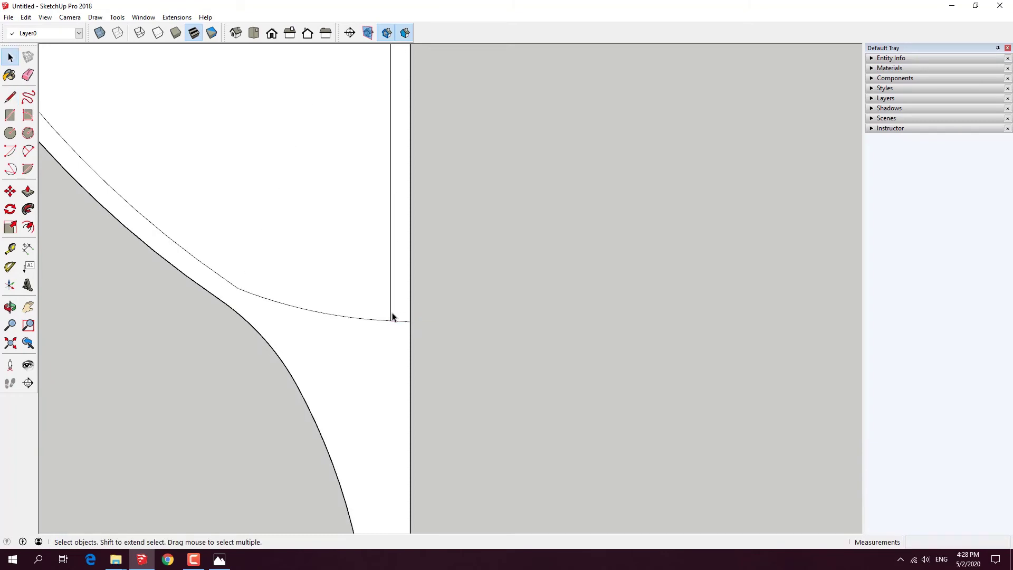
pyautogui.click(391, 316)
pyautogui.scroll(-2, 401, 322)
pyautogui.scroll(-3, 455, 401)
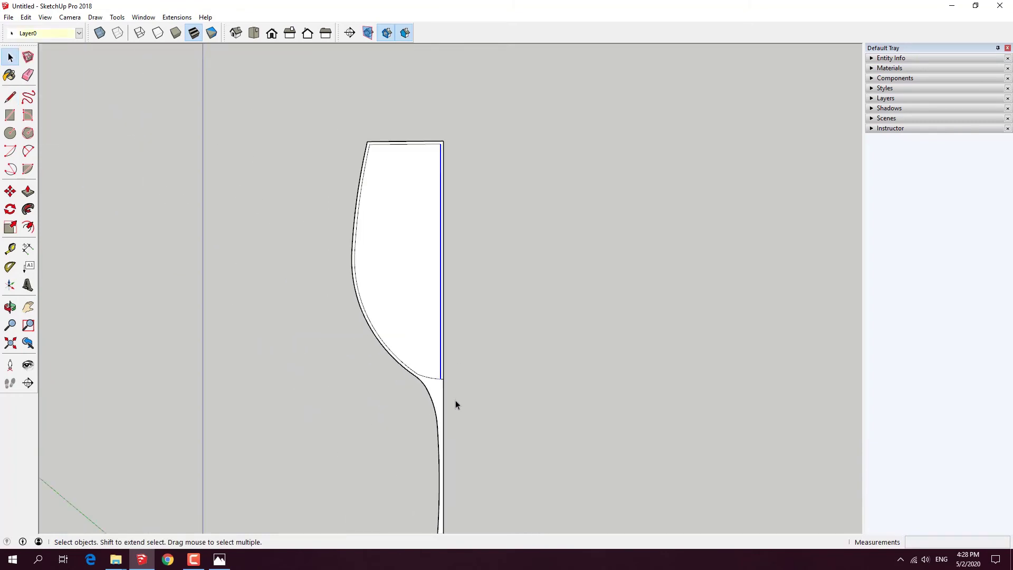
# Step: Round the rim's top corner with a 3mm half-circle two-point arc
pyautogui.scroll(2, 401, 145)
pyautogui.scroll(4, 284, 118)
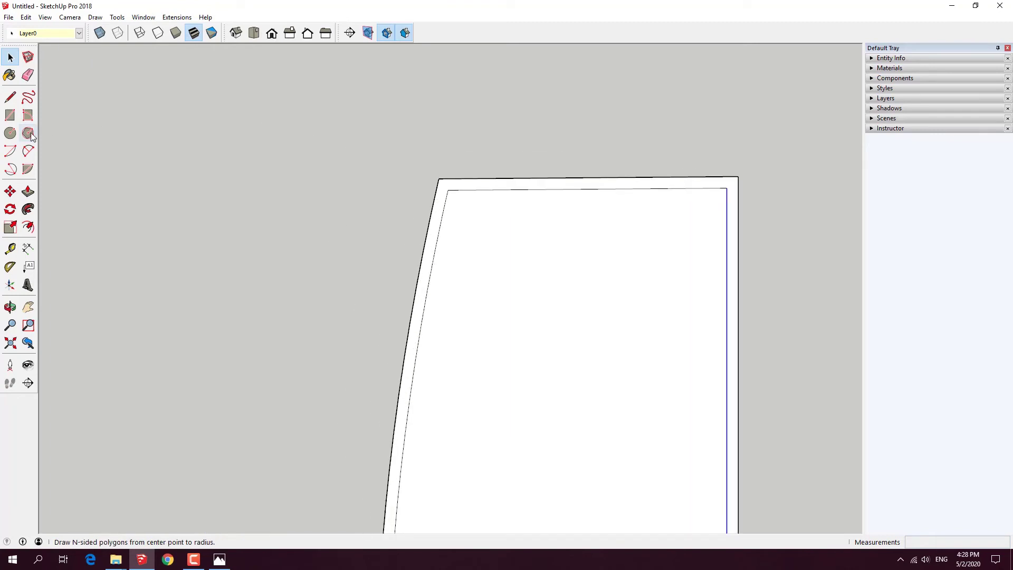
pyautogui.click(28, 151)
pyautogui.scroll(1, 420, 183)
pyautogui.scroll(2, 454, 174)
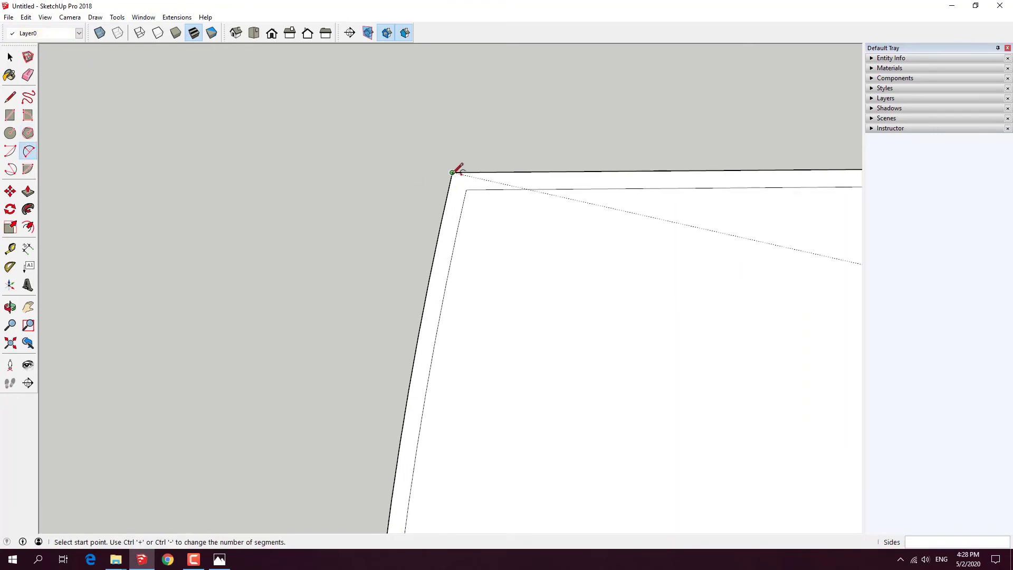
pyautogui.click(452, 173)
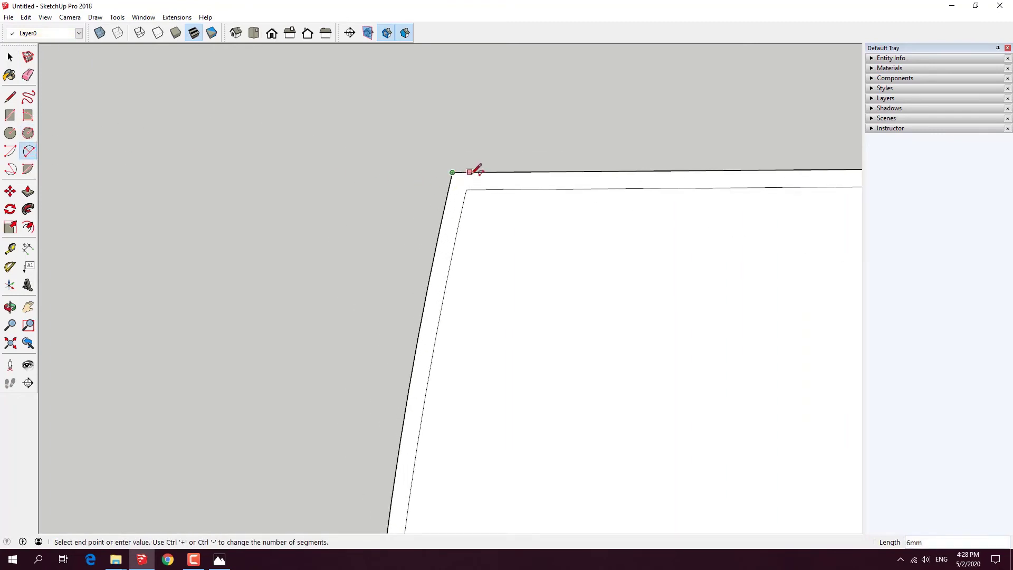
pyautogui.click(469, 172)
pyautogui.scroll(1, 474, 166)
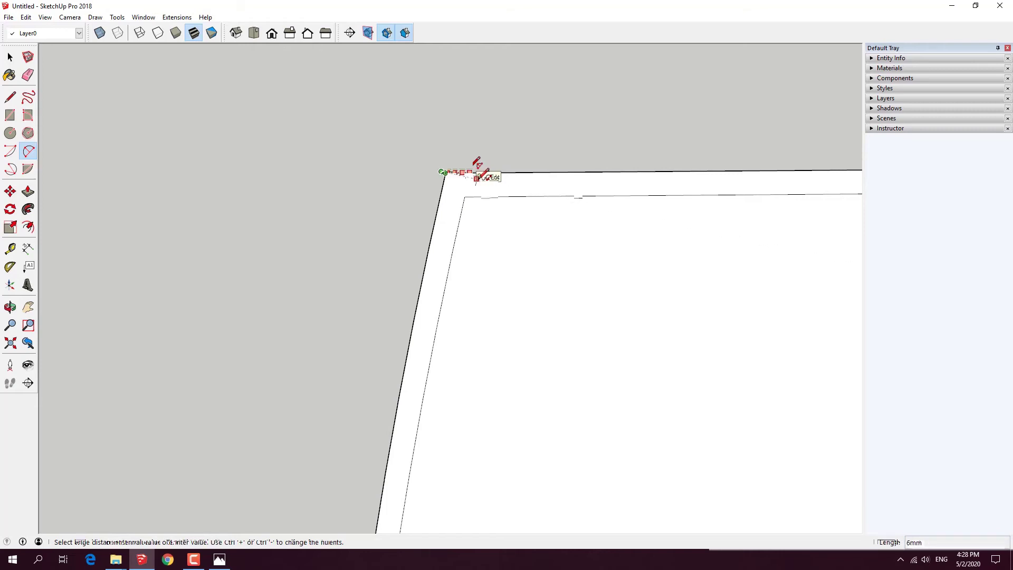
pyautogui.scroll(1, 477, 165)
pyautogui.click(478, 171)
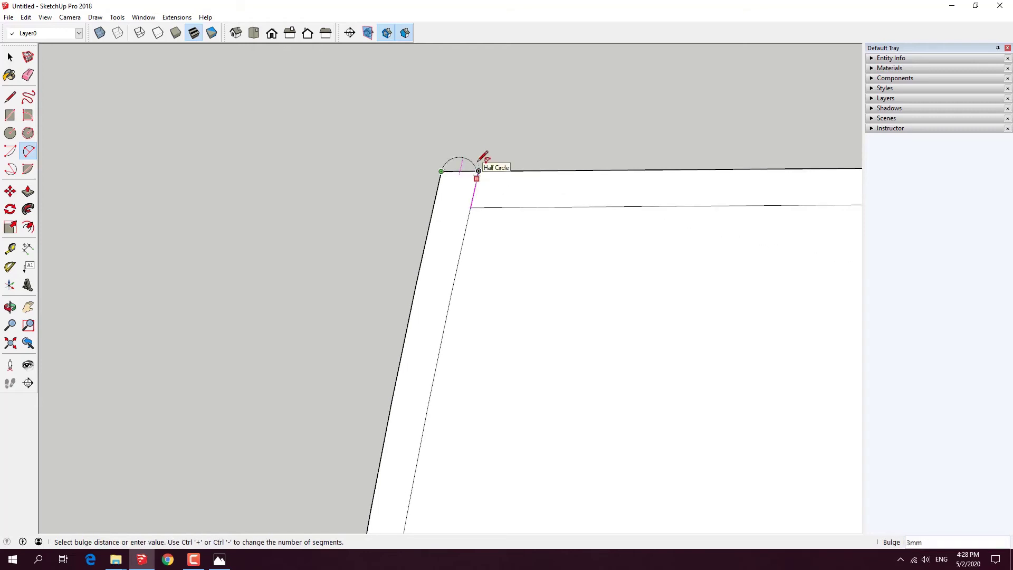
pyautogui.click(480, 160)
pyautogui.press('space')
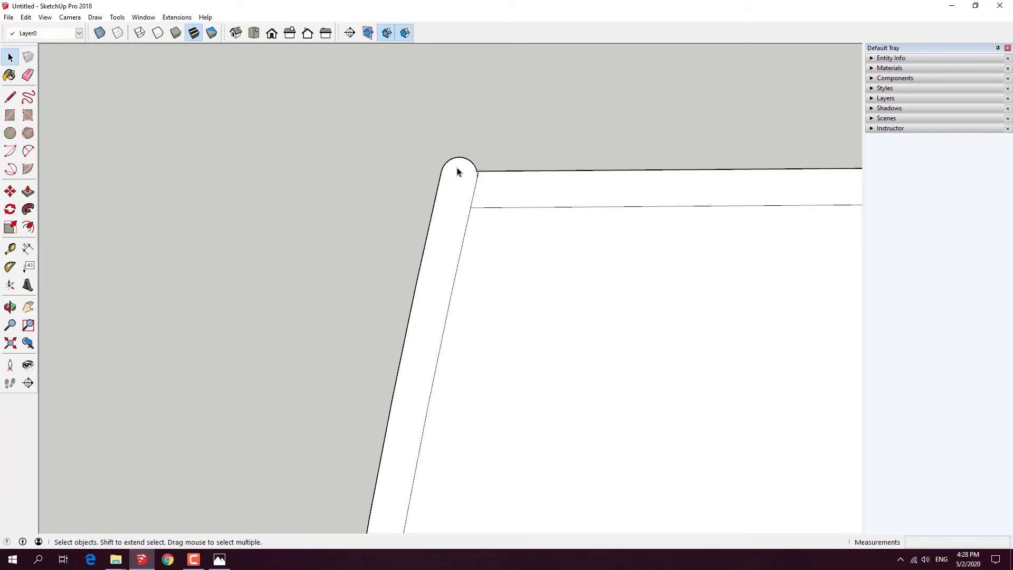
# Step: Switch to Front view and centre the rounded rim on screen
pyautogui.click(272, 34)
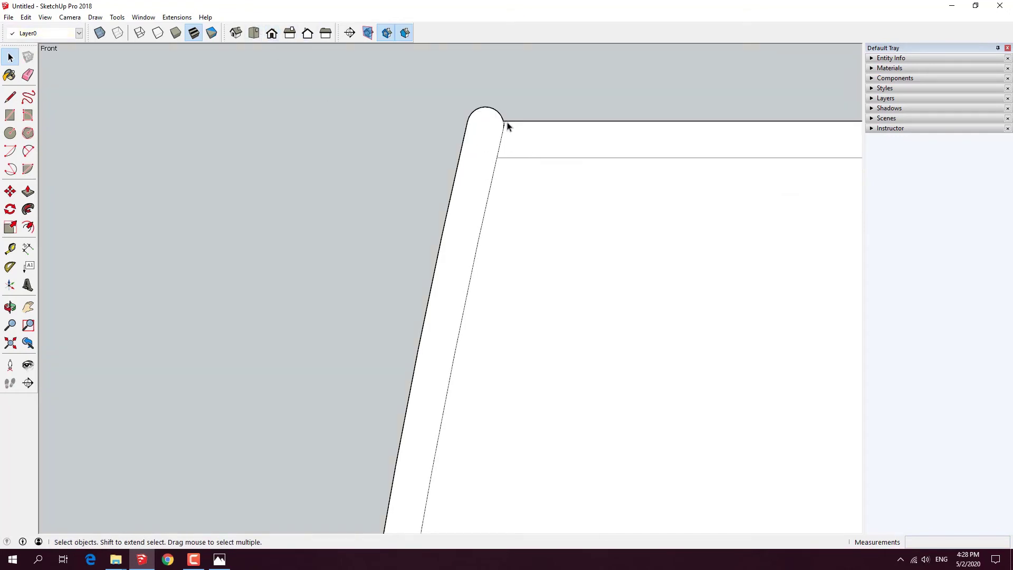
pyautogui.scroll(1, 506, 127)
pyautogui.scroll(1, 470, 131)
pyautogui.scroll(-1, 448, 215)
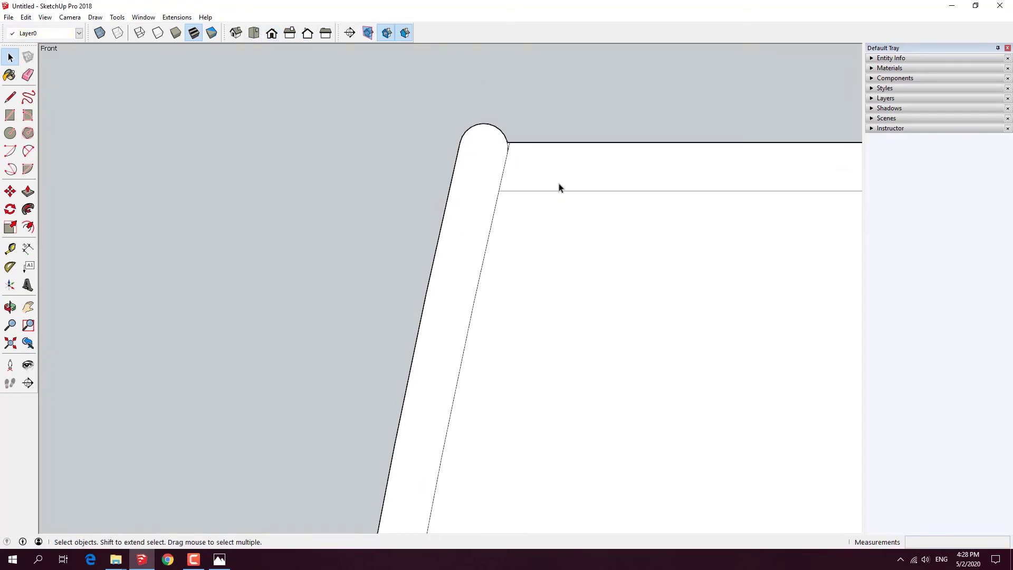
pyautogui.keyDown('shift'); pyautogui.moveTo(560, 188); pyautogui.dragTo(470, 249, button='middle'); pyautogui.keyUp('shift')
pyautogui.scroll(3, 432, 213)
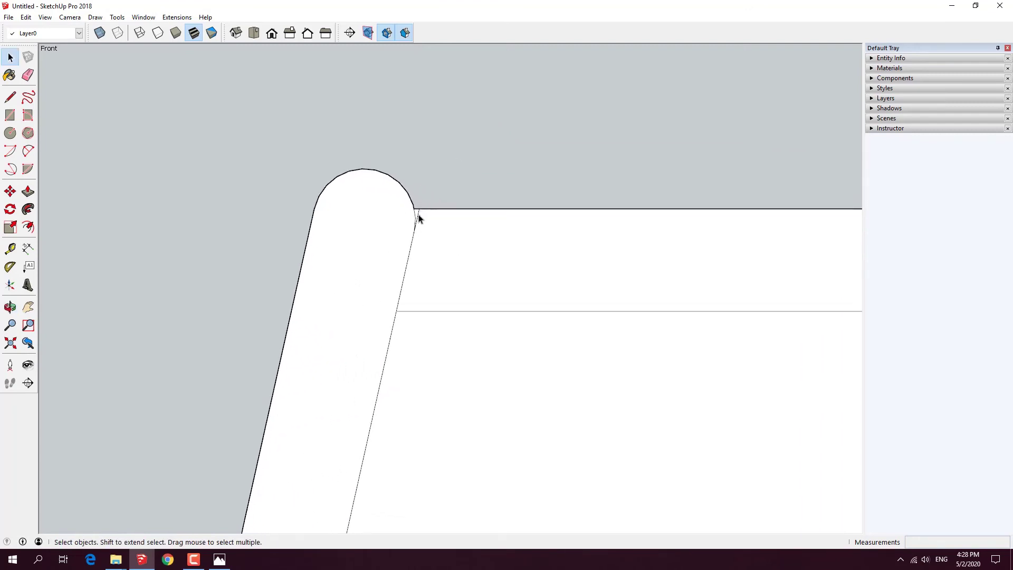
pyautogui.scroll(-1, 417, 217)
pyautogui.scroll(-2, 419, 213)
pyautogui.scroll(-2, 422, 212)
# Step: Delete the leftover face and the rectangle's top and right edges around the bowl wall
pyautogui.scroll(-2, 425, 211)
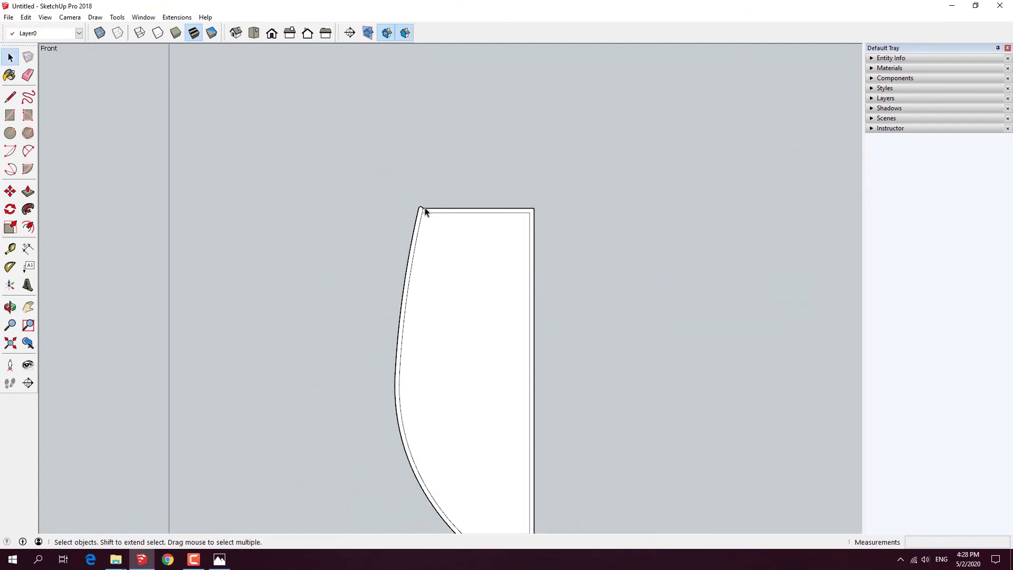
pyautogui.click(509, 264)
pyautogui.press('Delete')
pyautogui.moveTo(554, 253); pyautogui.dragTo(512, 200)
pyautogui.press('Delete')
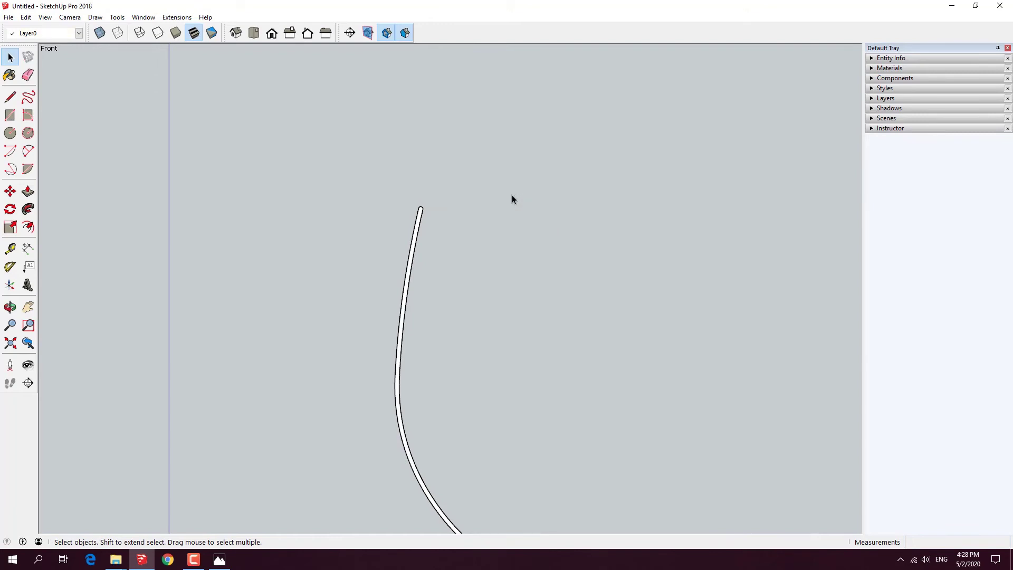
pyautogui.scroll(-2, 513, 199)
pyautogui.scroll(-1, 521, 230)
pyautogui.scroll(-1, 523, 236)
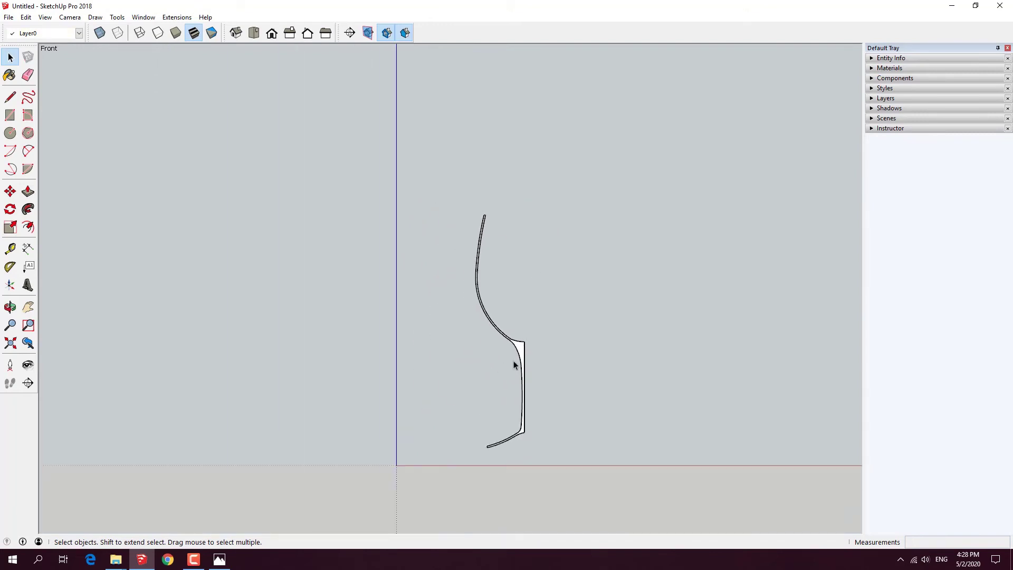
# Step: Draw a vertical line straight down from the bottom of the stem past the ground axis
pyautogui.moveTo(516, 358); pyautogui.dragTo(622, 366, button='middle')
pyautogui.scroll(3, 490, 454)
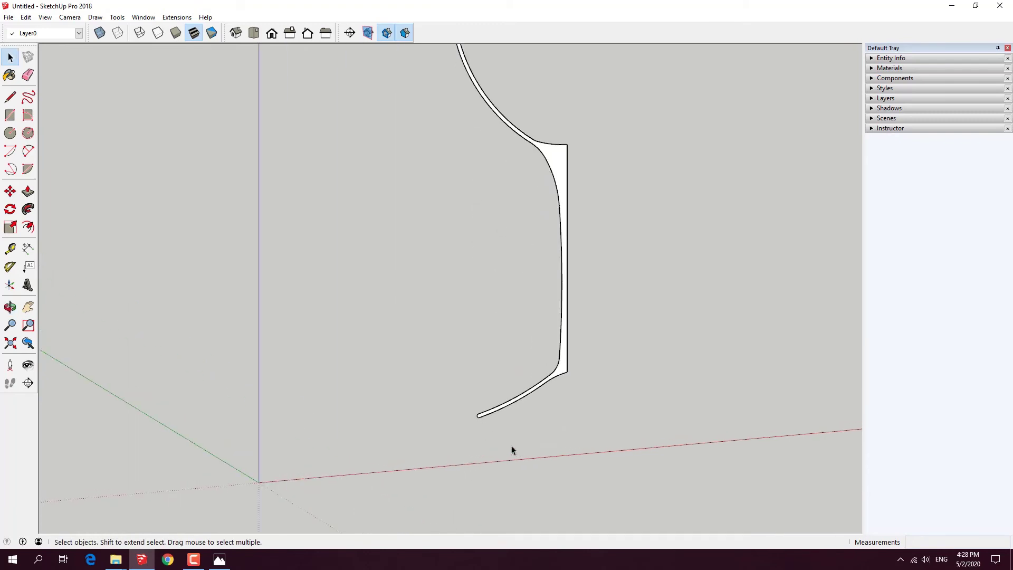
pyautogui.press('l')
pyautogui.click(567, 372)
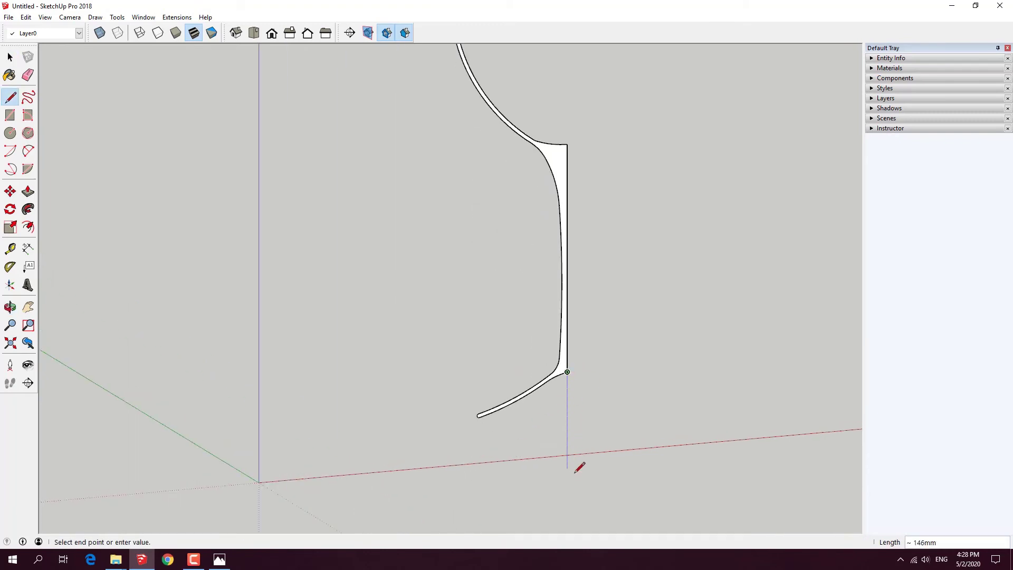
pyautogui.click(567, 484)
pyautogui.press('space')
pyautogui.moveTo(531, 434); pyautogui.dragTo(576, 459, button='middle')
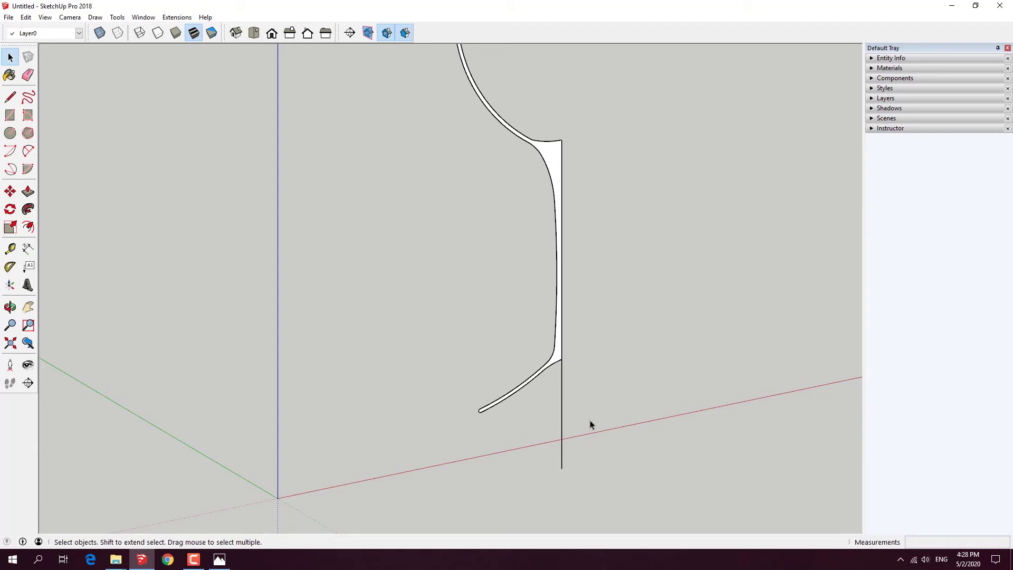
pyautogui.press('c')
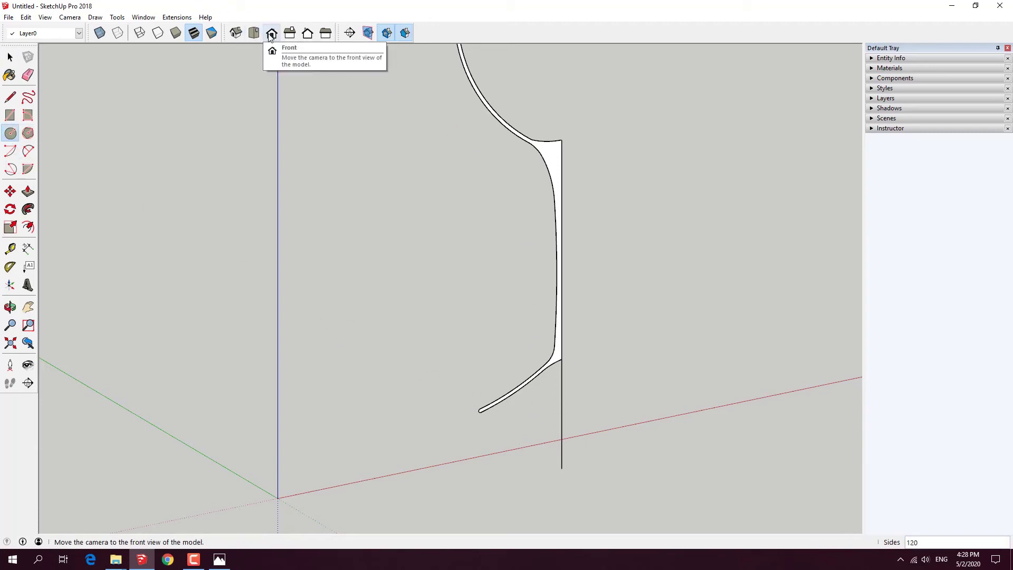
# Step: In Front view, draw a base line from the foot's rounded tip to the stem's vertical line
pyautogui.click(271, 32)
pyautogui.press('l')
pyautogui.scroll(2, 428, 458)
pyautogui.scroll(3, 429, 450)
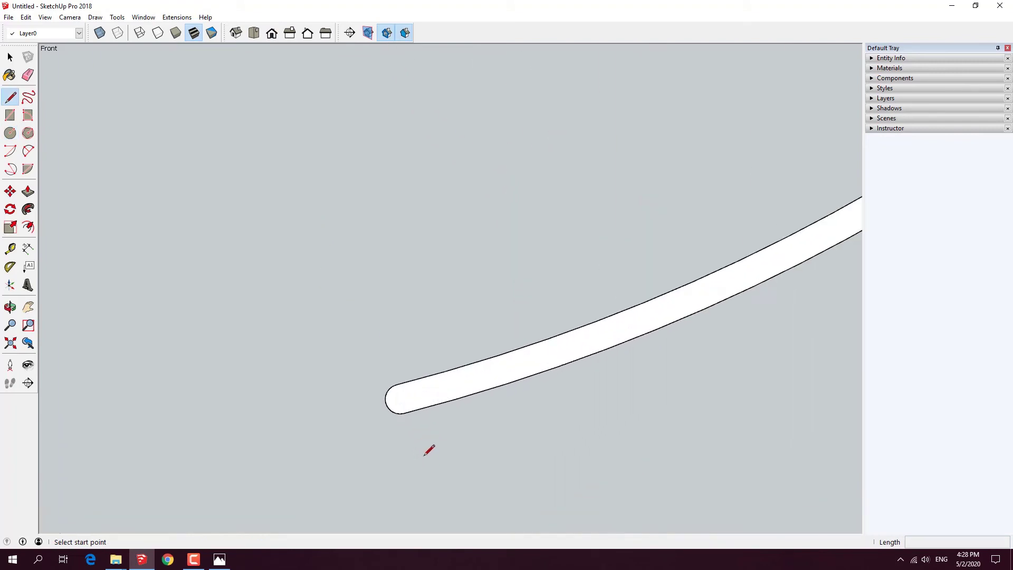
pyautogui.scroll(3, 429, 449)
pyautogui.scroll(3, 380, 376)
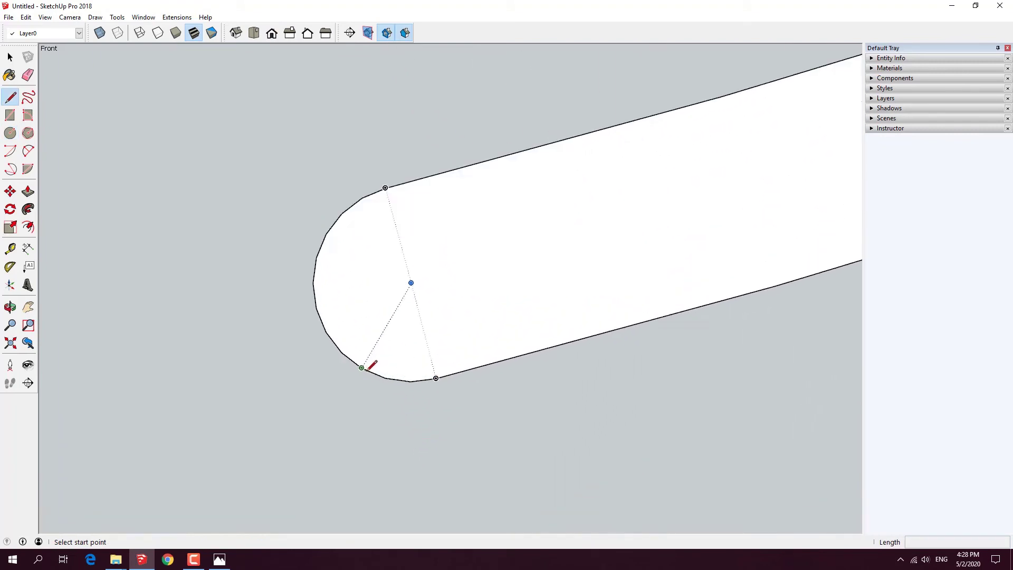
pyautogui.scroll(2, 368, 363)
pyautogui.click(415, 382)
pyautogui.scroll(-2, 416, 382)
pyautogui.scroll(-3, 415, 382)
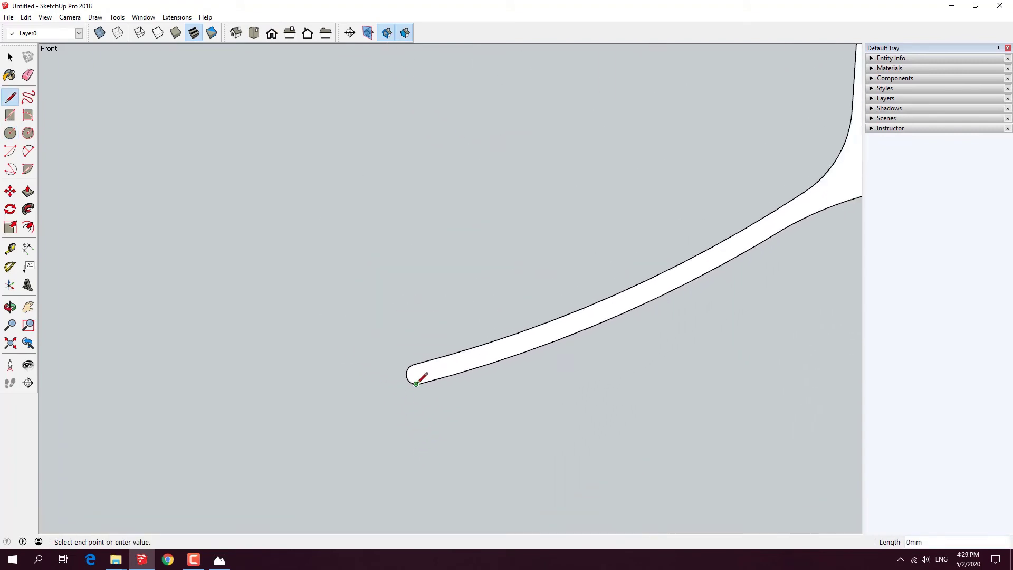
pyautogui.scroll(-3, 417, 381)
pyautogui.click(619, 383)
pyautogui.press('space')
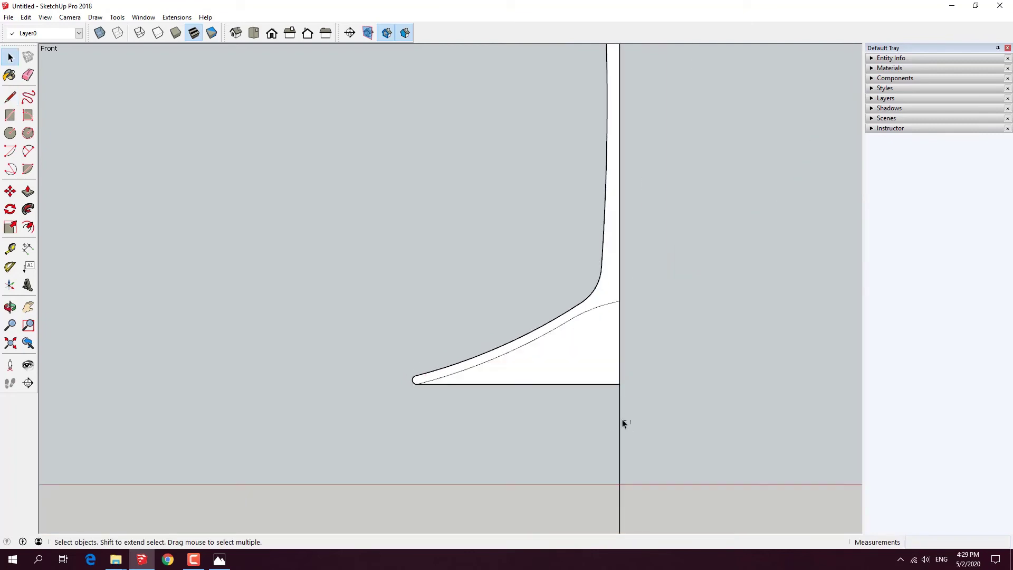
pyautogui.moveTo(600, 363)
pyautogui.mouseDown(button='middle')
pyautogui.moveTo(626, 443)
pyautogui.moveTo(656, 455)
pyautogui.mouseUp(button='middle')
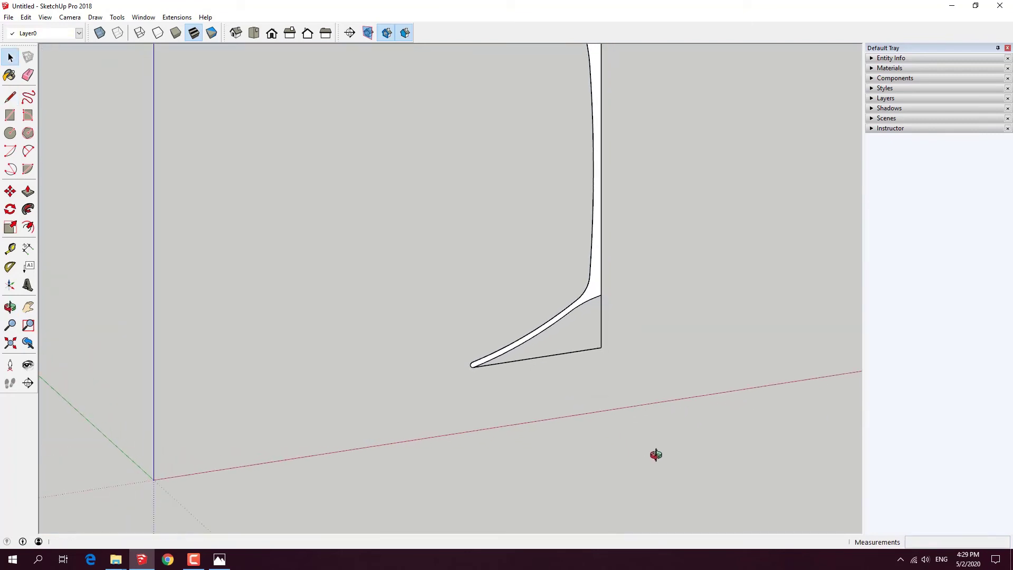
# Step: Draw a 124-sided circle centred at the vertical line's bottom, its radius reaching the foot's tip
pyautogui.click(11, 133)
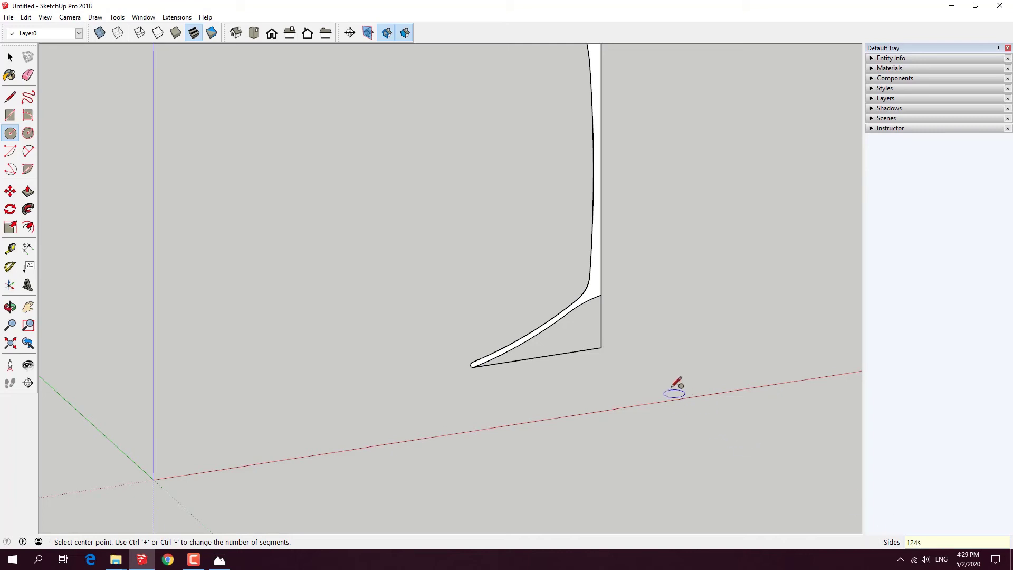
pyautogui.click(600, 347)
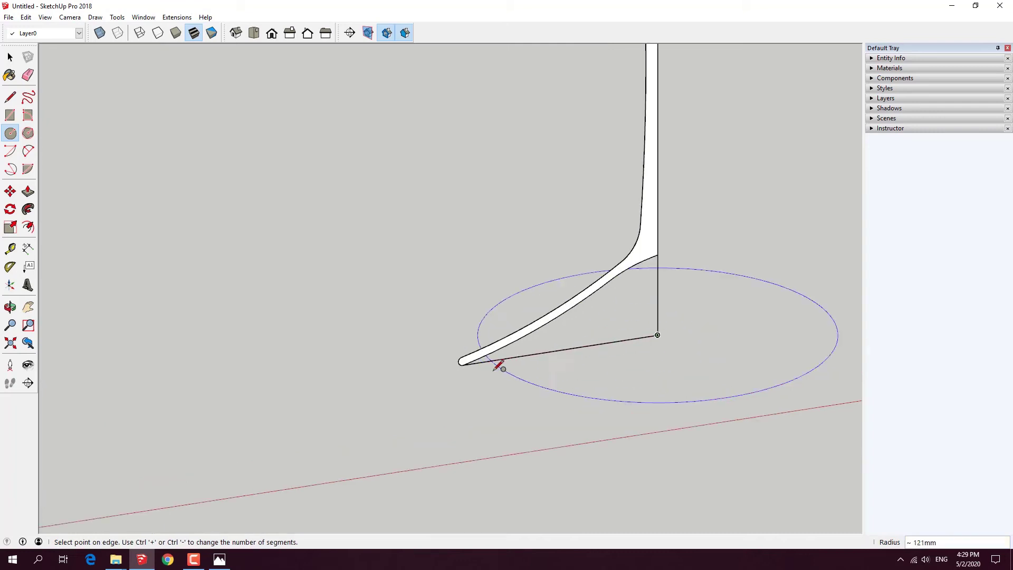
pyautogui.scroll(3, 475, 364)
pyautogui.scroll(3, 443, 352)
pyautogui.scroll(2, 443, 351)
pyautogui.scroll(2, 524, 373)
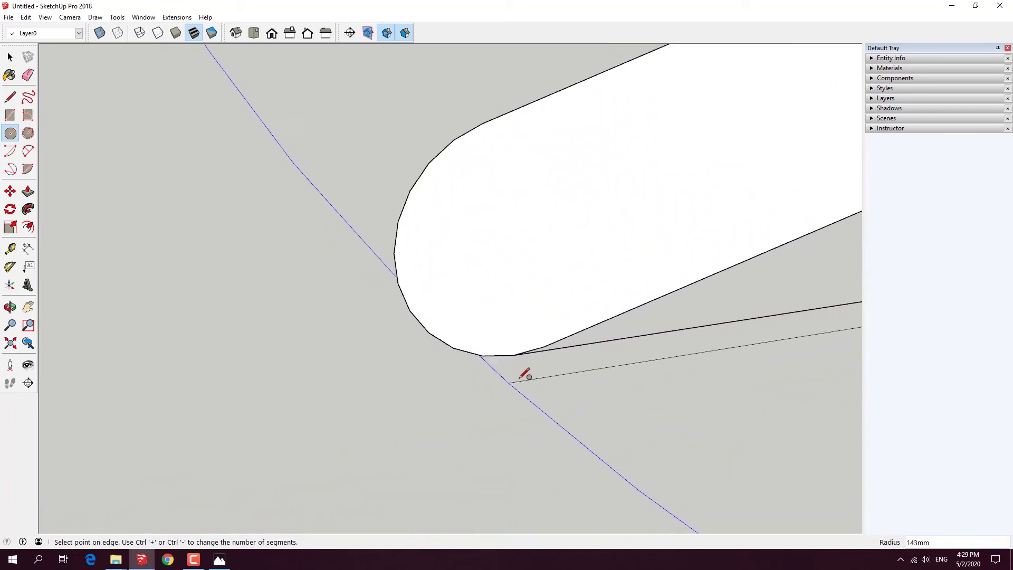
pyautogui.scroll(2, 517, 344)
pyautogui.click(511, 346)
pyautogui.scroll(-3, 430, 343)
pyautogui.scroll(-2, 426, 353)
pyautogui.press('space')
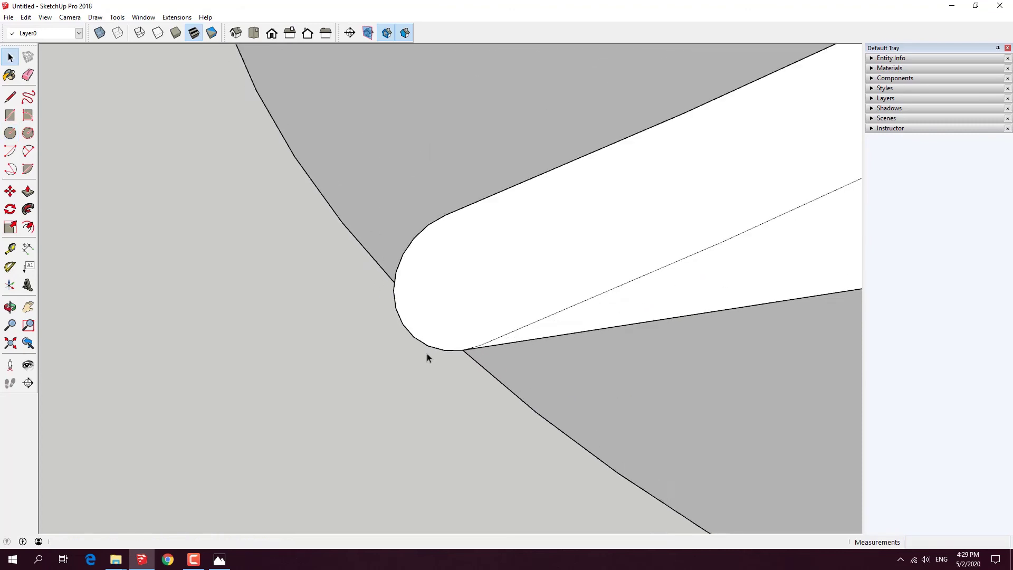
pyautogui.scroll(-2, 427, 353)
pyautogui.scroll(-3, 428, 353)
pyautogui.scroll(-5, 427, 353)
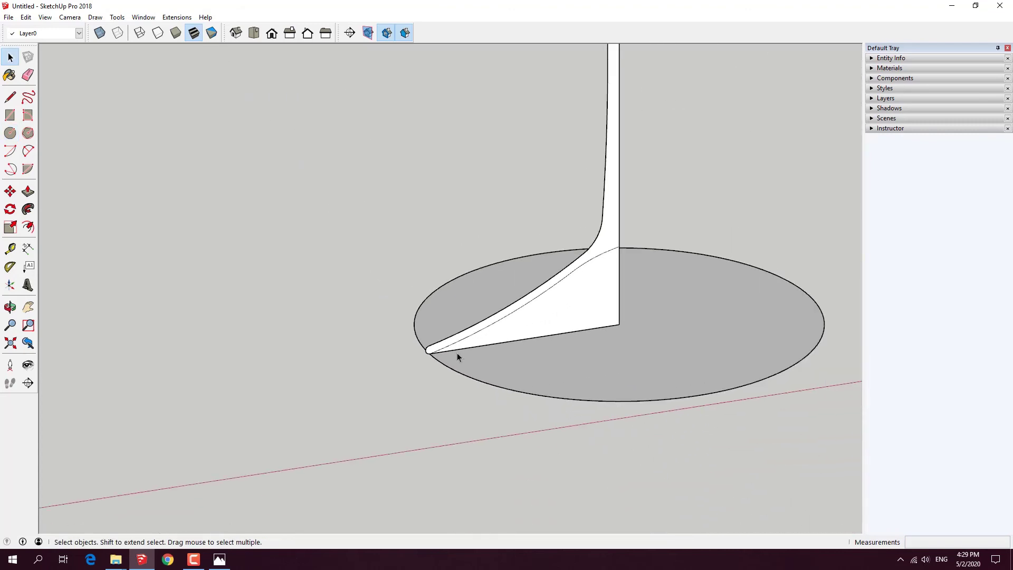
# Step: Delete the white face under the foot and its bottom and vertical edges
pyautogui.click(581, 311)
pyautogui.press('Delete')
pyautogui.click(609, 327)
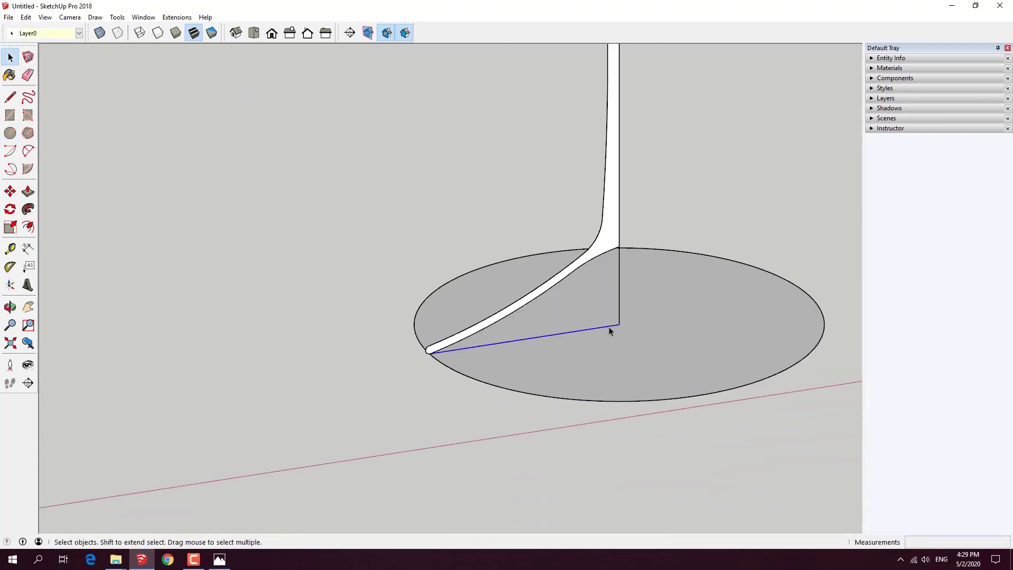
pyautogui.press('Delete')
pyautogui.click(619, 314)
pyautogui.press('Delete')
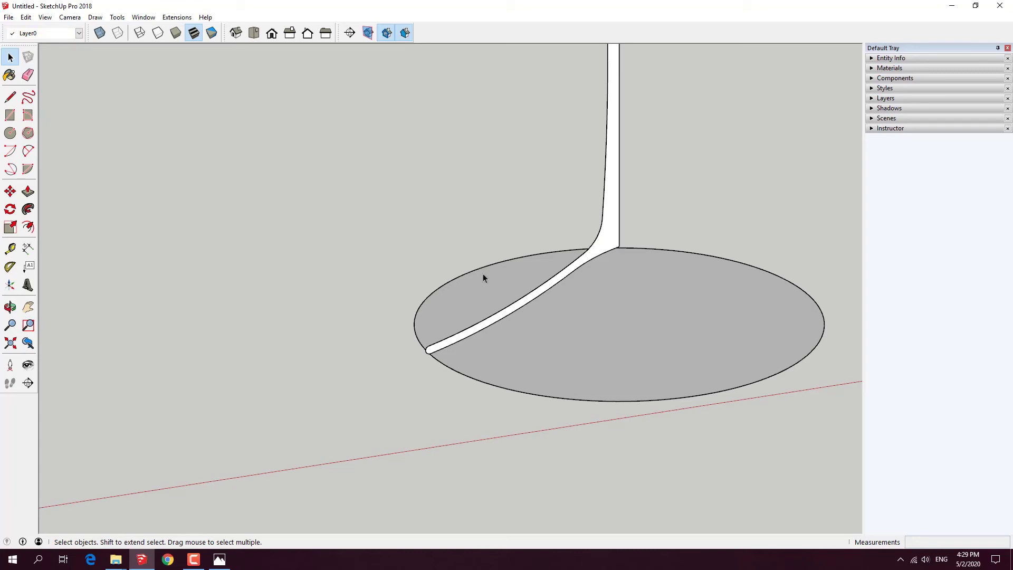
# Step: Sweep the glass profile around the circle's edge with Follow Me
pyautogui.moveTo(483, 274)
pyautogui.mouseDown(button='middle')
pyautogui.moveTo(355, 355)
pyautogui.moveTo(708, 423)
pyautogui.moveTo(454, 292)
pyautogui.mouseUp(button='middle')
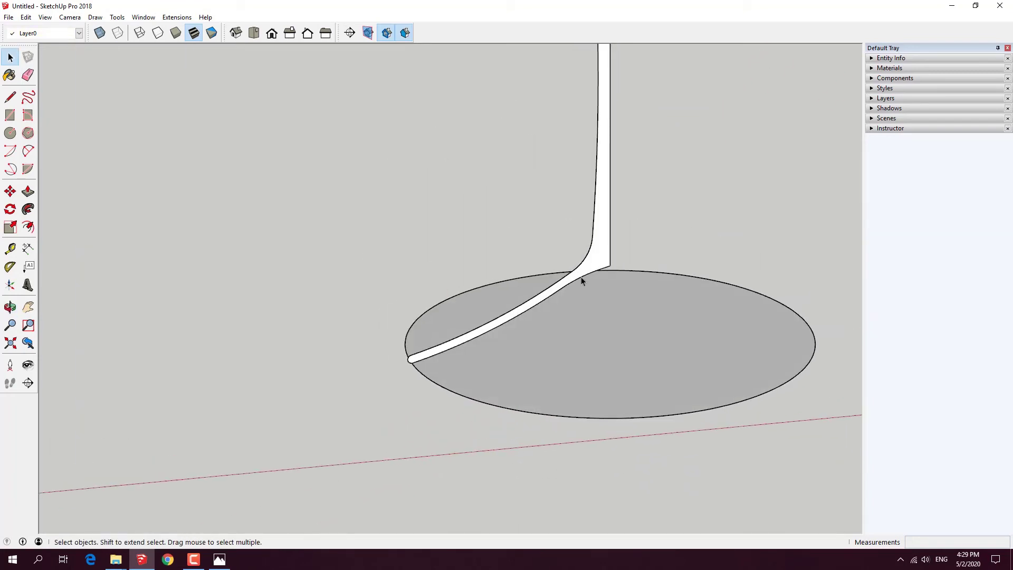
pyautogui.moveTo(581, 278)
pyautogui.mouseDown(button='middle')
pyautogui.moveTo(719, 334)
pyautogui.moveTo(730, 315)
pyautogui.moveTo(570, 317)
pyautogui.mouseUp(button='middle')
pyautogui.scroll(-2, 532, 383)
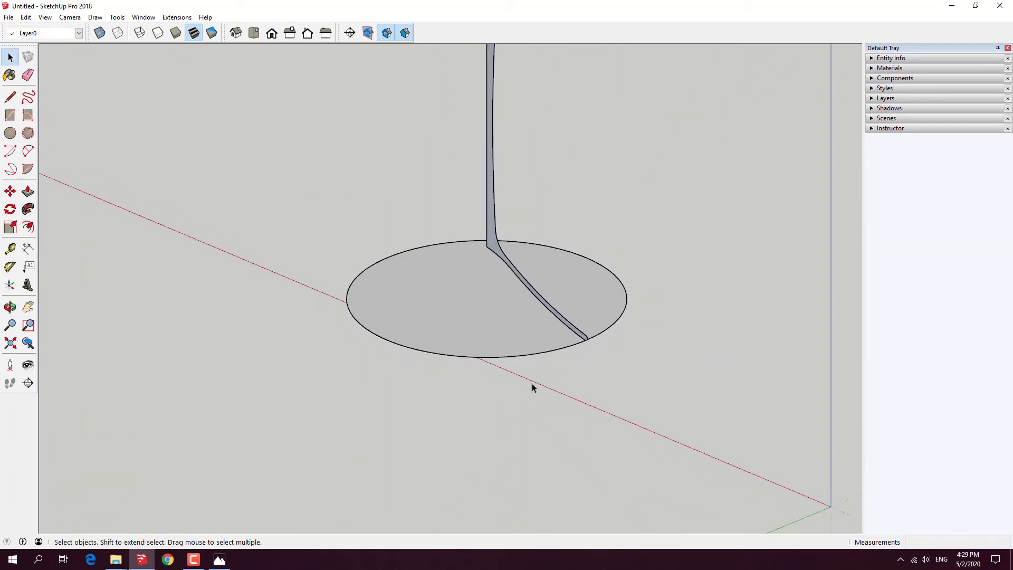
pyautogui.scroll(-2, 516, 353)
pyautogui.scroll(2, 517, 352)
pyautogui.click(28, 209)
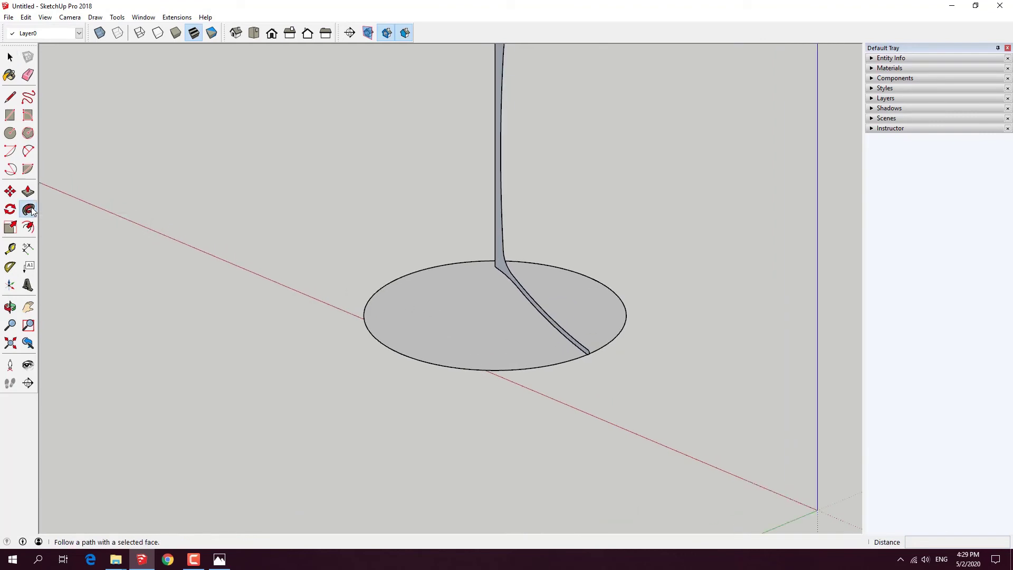
pyautogui.scroll(2, 532, 298)
pyautogui.moveTo(488, 255)
pyautogui.mouseDown()
pyautogui.moveTo(546, 393)
pyautogui.moveTo(464, 400)
pyautogui.moveTo(357, 373)
pyautogui.moveTo(307, 328)
pyautogui.moveTo(324, 272)
pyautogui.moveTo(464, 248)
pyautogui.moveTo(551, 252)
pyautogui.moveTo(653, 296)
pyautogui.moveTo(663, 332)
pyautogui.moveTo(650, 357)
pyautogui.moveTo(613, 376)
pyautogui.mouseUp()
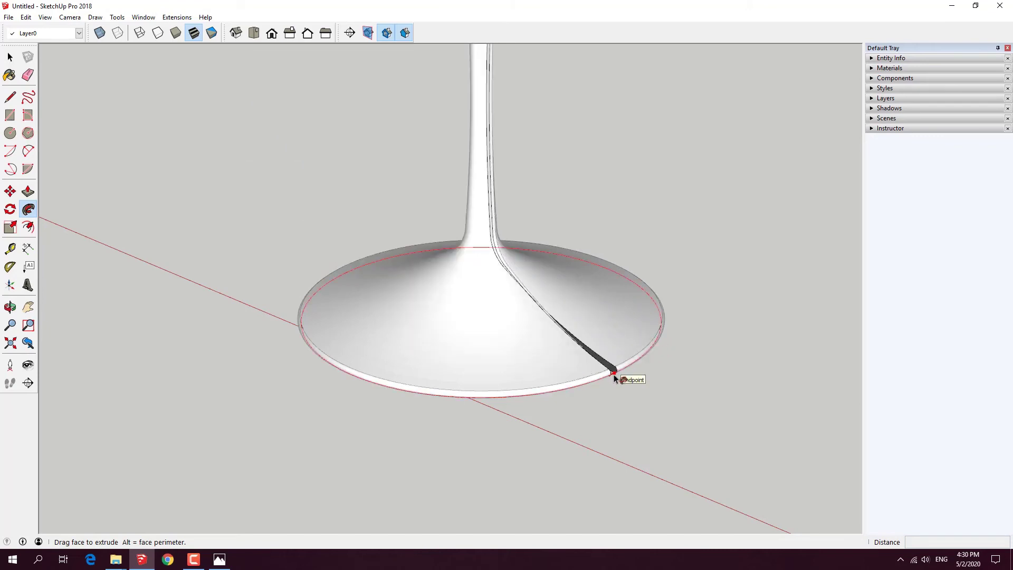
pyautogui.hotkey('ctrl', 'z')
# Step: Finish the Follow Me sweep at the rim, then zoom out and orbit to see the whole glass
pyautogui.click(610, 376)
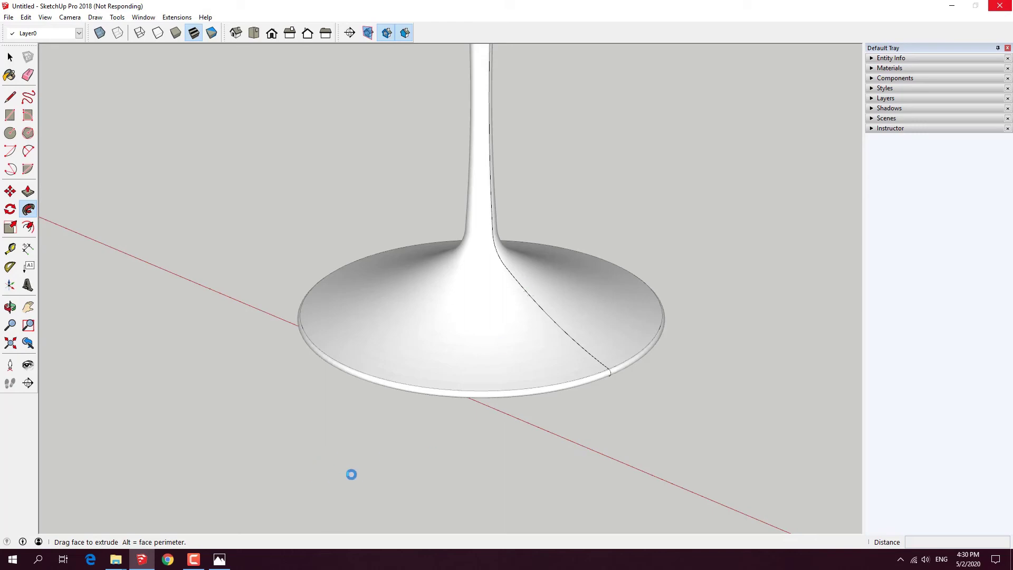
pyautogui.click(218, 559)
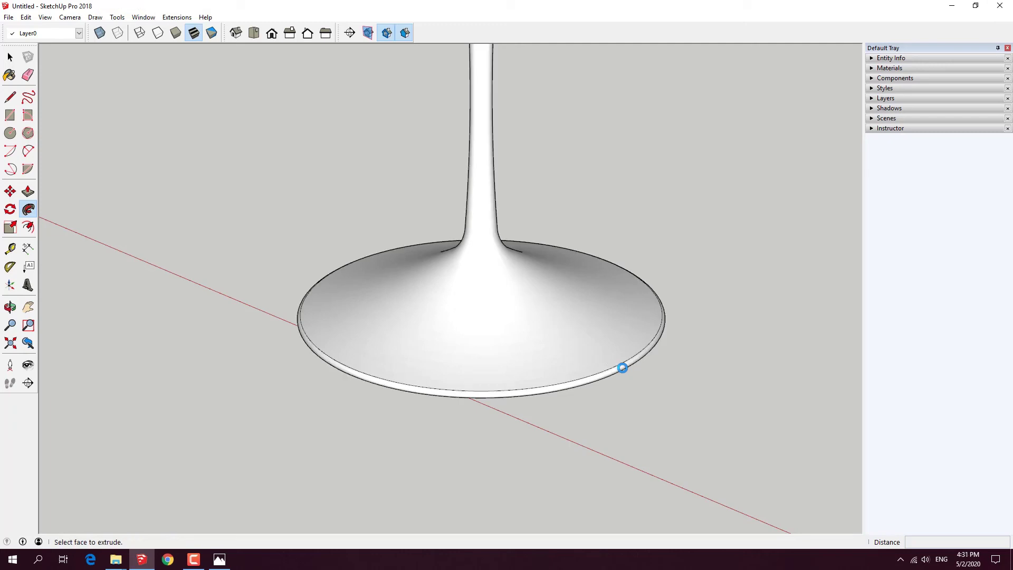
pyautogui.scroll(-3, 550, 446)
pyautogui.scroll(-3, 550, 450)
pyautogui.moveTo(554, 452)
pyautogui.mouseDown(button='middle')
pyautogui.moveTo(624, 328)
pyautogui.moveTo(308, 312)
pyautogui.moveTo(533, 272)
pyautogui.moveTo(454, 223)
pyautogui.moveTo(416, 407)
pyautogui.moveTo(330, 256)
pyautogui.moveTo(389, 317)
pyautogui.moveTo(497, 235)
pyautogui.moveTo(453, 388)
pyautogui.mouseUp(button='middle')
# Step: Delete the bottom face of the glass's base
pyautogui.press('space')
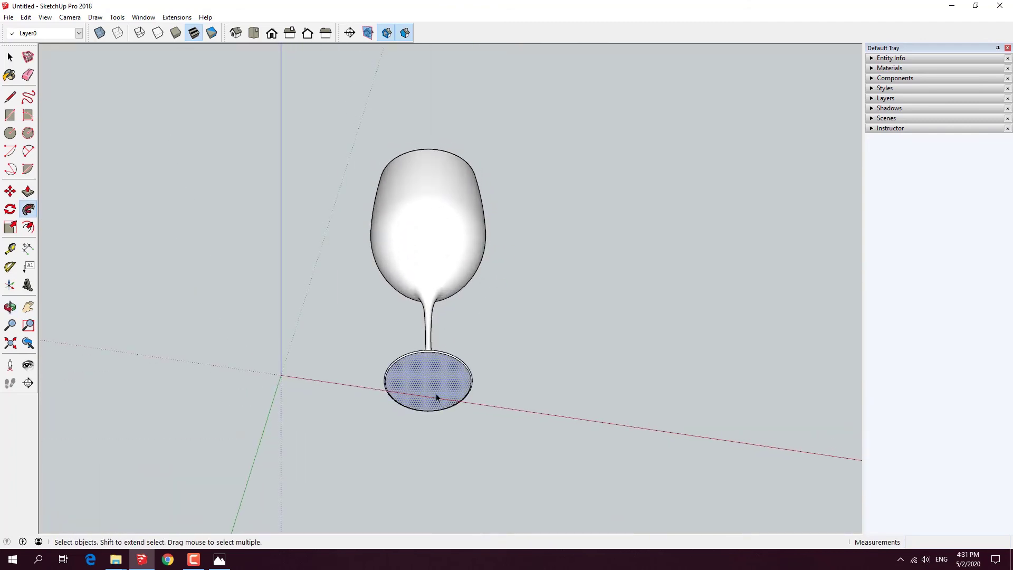
pyautogui.click(435, 392)
pyautogui.press('Delete')
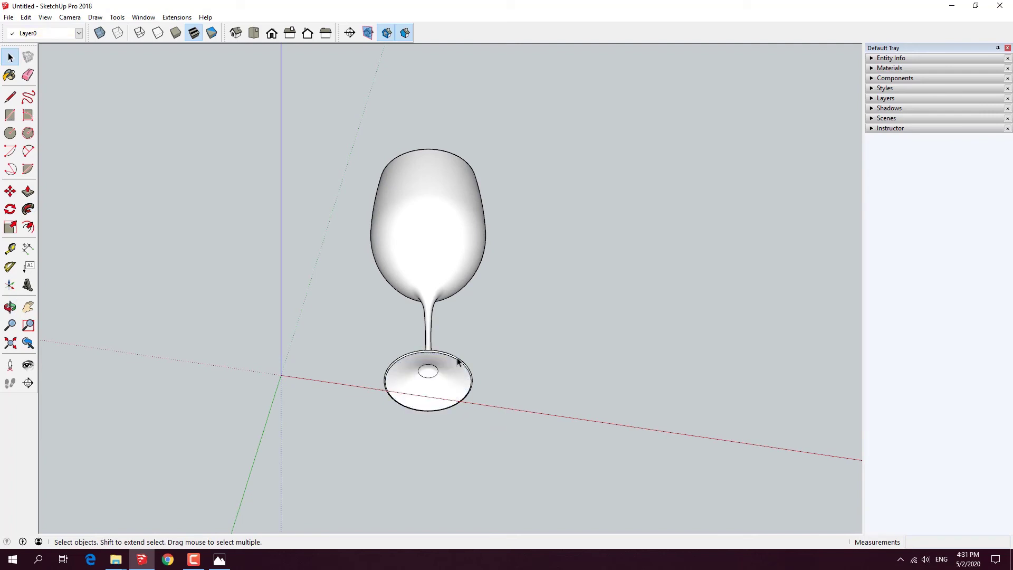
pyautogui.moveTo(455, 347); pyautogui.dragTo(447, 351, button='middle')
pyautogui.scroll(2, 447, 351)
pyautogui.scroll(3, 446, 353)
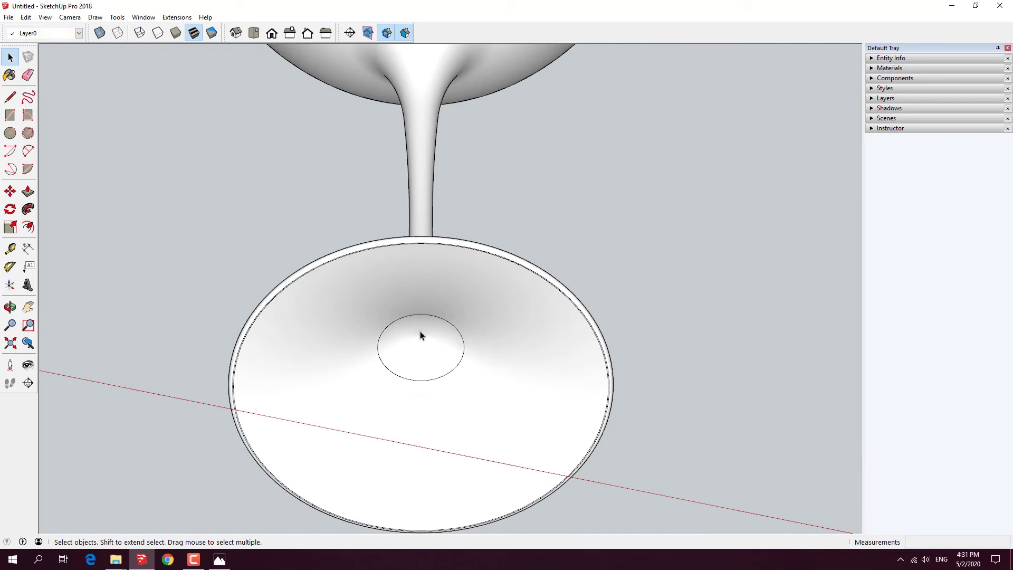
pyautogui.scroll(-3, 418, 372)
pyautogui.scroll(-3, 418, 369)
pyautogui.moveTo(389, 272)
pyautogui.mouseDown(button='middle')
pyautogui.moveTo(459, 452)
pyautogui.moveTo(449, 338)
pyautogui.mouseUp(button='middle')
pyautogui.scroll(-3, 435, 341)
# Step: Window-select the entire wine glass and make it a single group
pyautogui.moveTo(373, 181)
pyautogui.mouseDown()
pyautogui.moveTo(466, 416)
pyautogui.moveTo(507, 452)
pyautogui.mouseUp()
pyautogui.moveTo(436, 250)
pyautogui.mouseDown(button='middle')
pyautogui.moveTo(416, 445)
pyautogui.moveTo(430, 355)
pyautogui.mouseUp(button='middle')
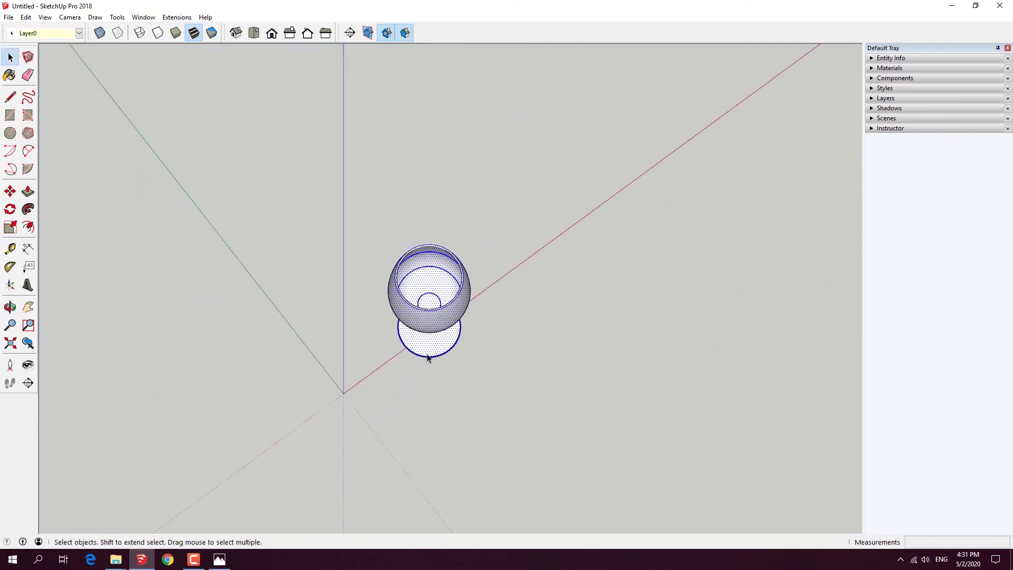
pyautogui.rightClick(431, 279)
pyautogui.click(455, 370)
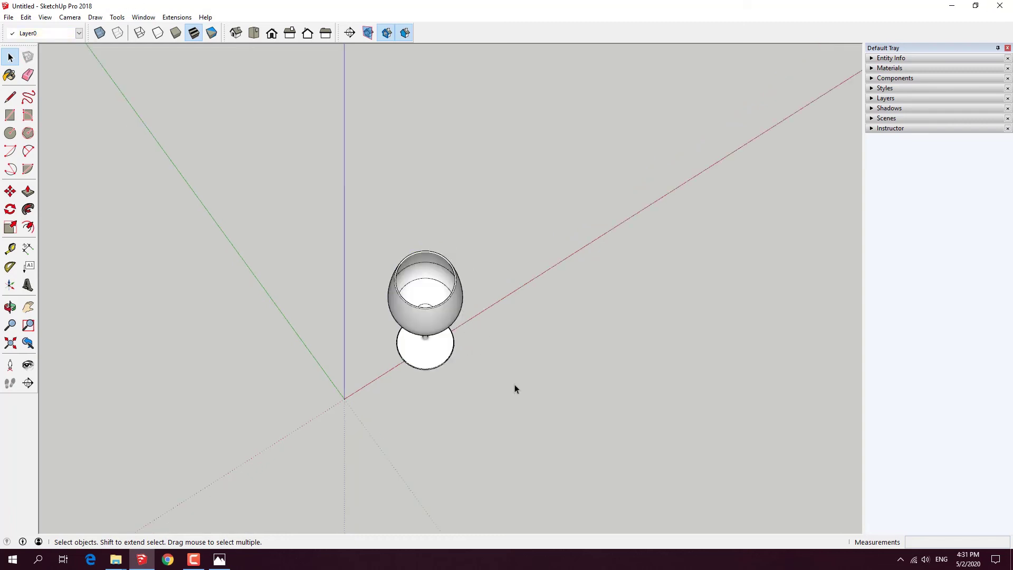
pyautogui.moveTo(472, 324)
pyautogui.mouseDown(button='middle')
pyautogui.moveTo(454, 384)
pyautogui.moveTo(485, 350)
pyautogui.moveTo(405, 210)
pyautogui.moveTo(583, 216)
pyautogui.moveTo(244, 150)
pyautogui.mouseUp(button='middle')
pyautogui.scroll(-3, 454, 384)
pyautogui.scroll(-3, 454, 384)
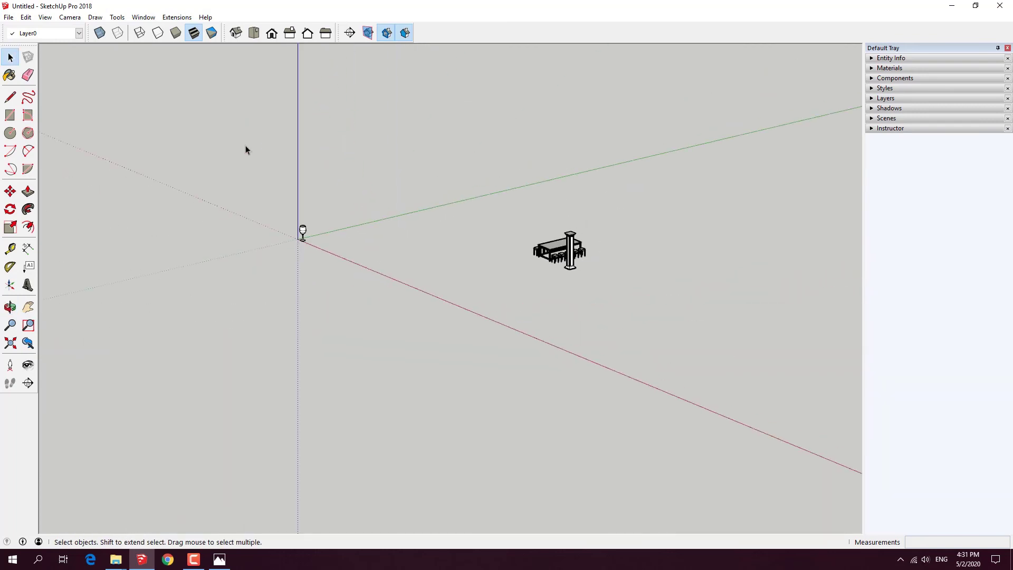
# Step: Move the grouped wine glass over to the dining table
pyautogui.scroll(2, 283, 242)
pyautogui.moveTo(200, 170); pyautogui.dragTo(267, 263)
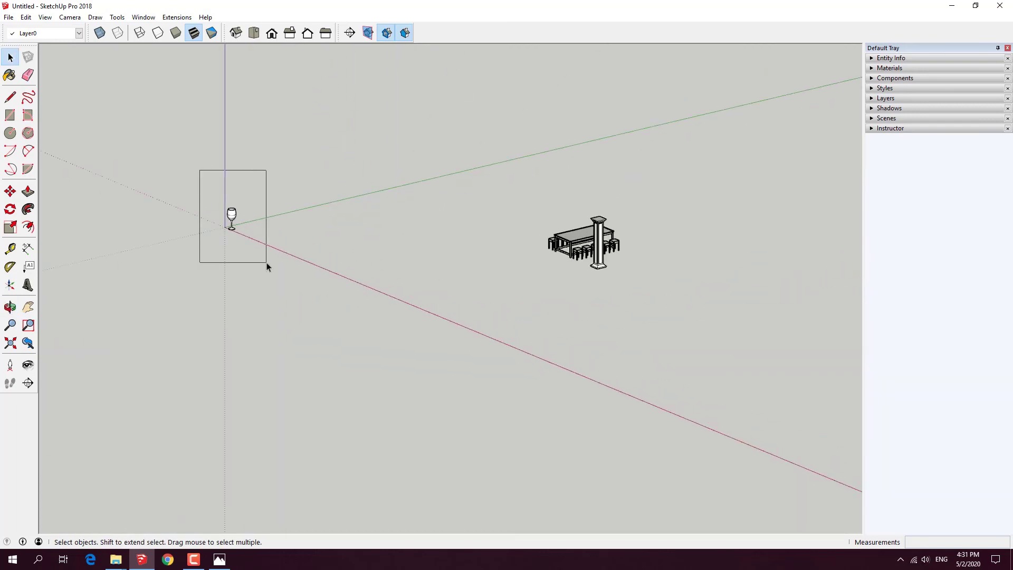
pyautogui.press('m')
pyautogui.click(232, 227)
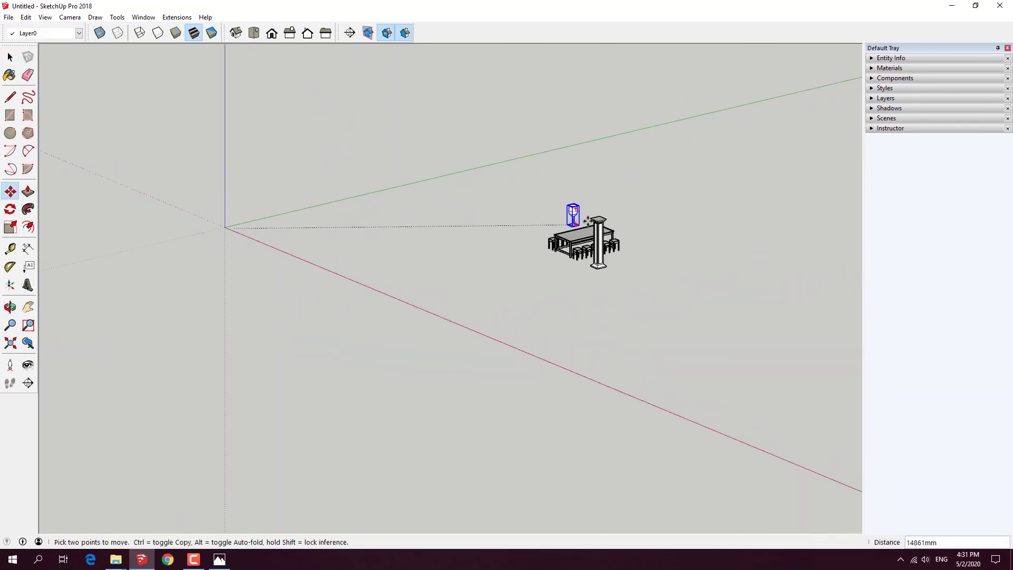
pyautogui.scroll(2, 586, 226)
pyautogui.scroll(3, 585, 227)
pyautogui.scroll(2, 557, 237)
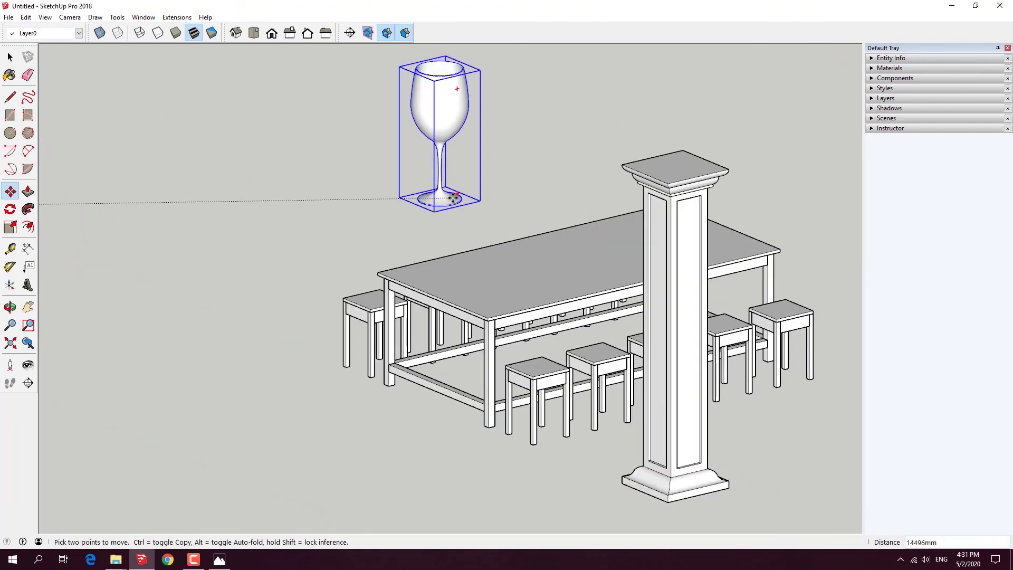
pyautogui.click(453, 198)
pyautogui.moveTo(454, 198); pyautogui.dragTo(361, 239, button='middle')
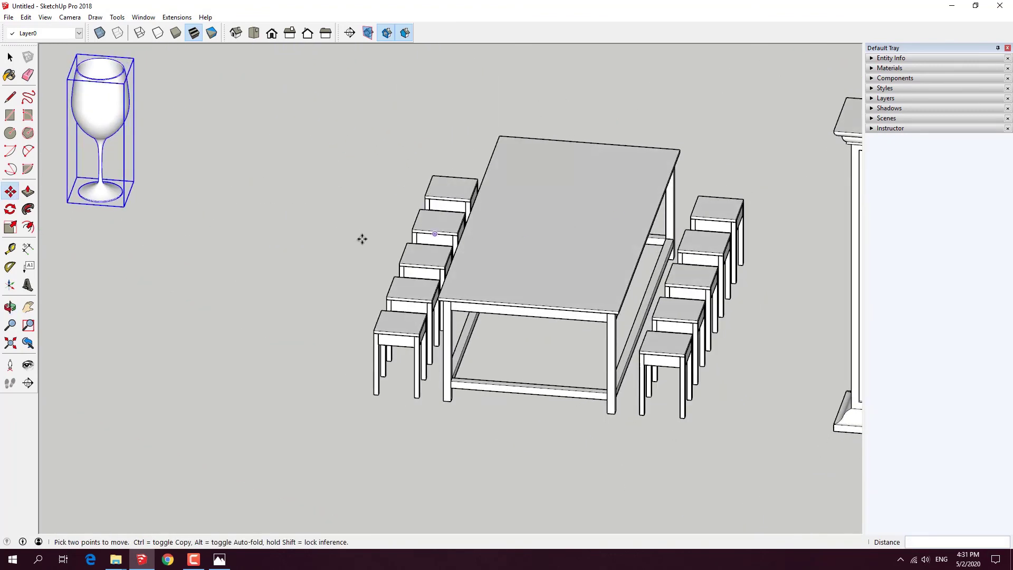
# Step: In Front view, snap the glass base's endpoint onto the table top edge
pyautogui.click(273, 35)
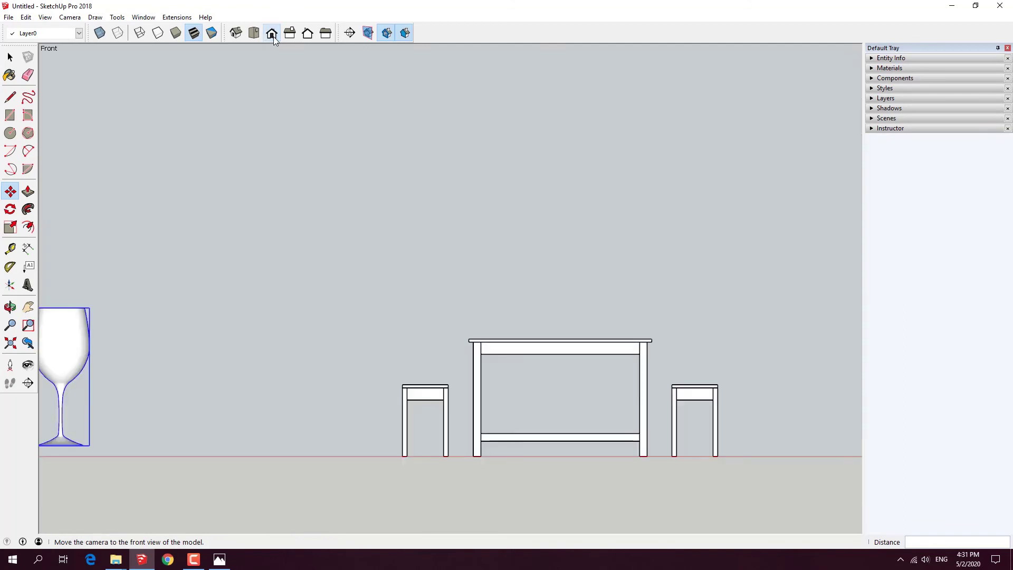
pyautogui.scroll(2, 74, 446)
pyautogui.scroll(2, 79, 448)
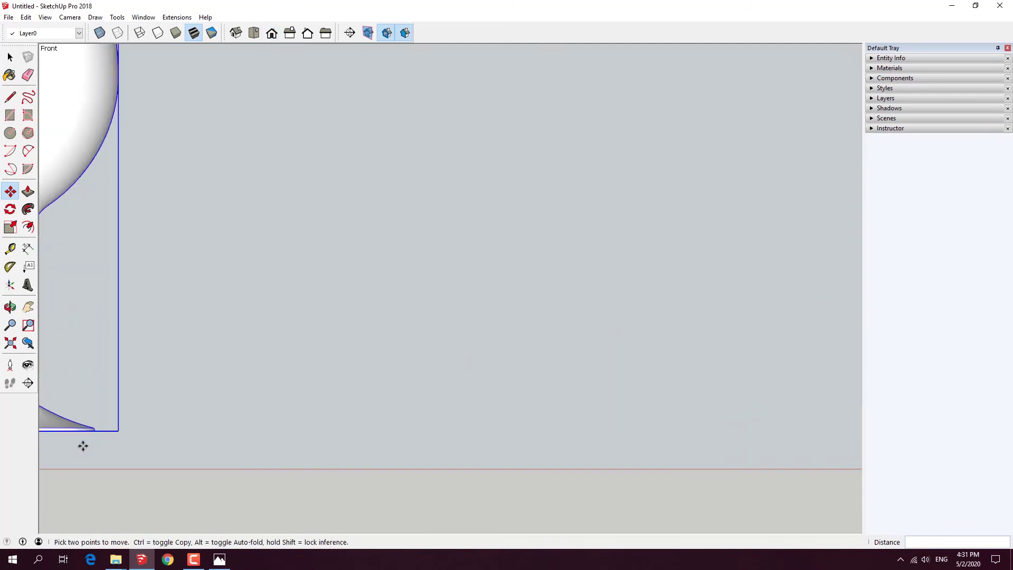
pyautogui.scroll(2, 92, 435)
pyautogui.scroll(2, 100, 414)
pyautogui.scroll(2, 100, 397)
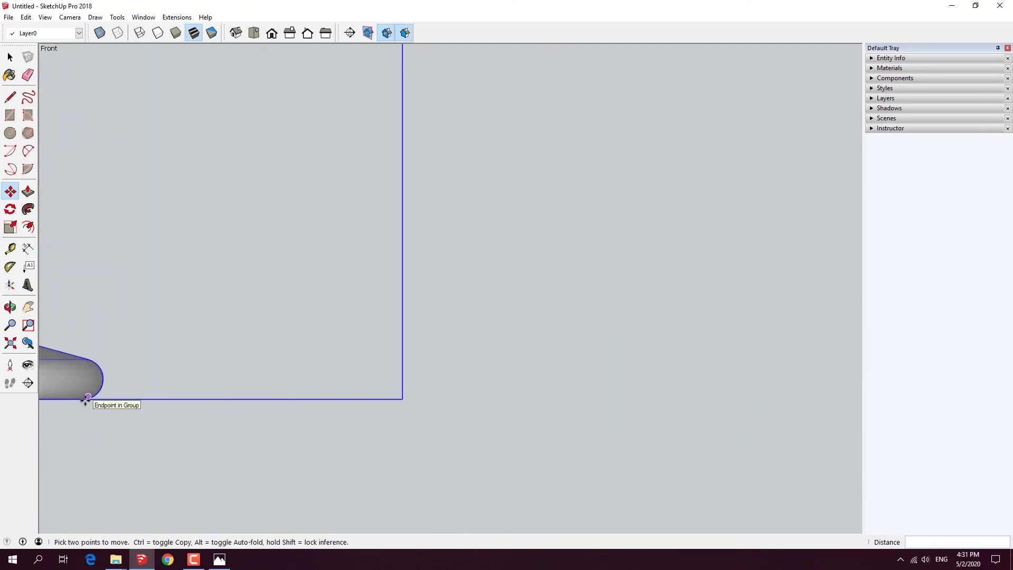
pyautogui.scroll(2, 85, 400)
pyautogui.scroll(2, 83, 397)
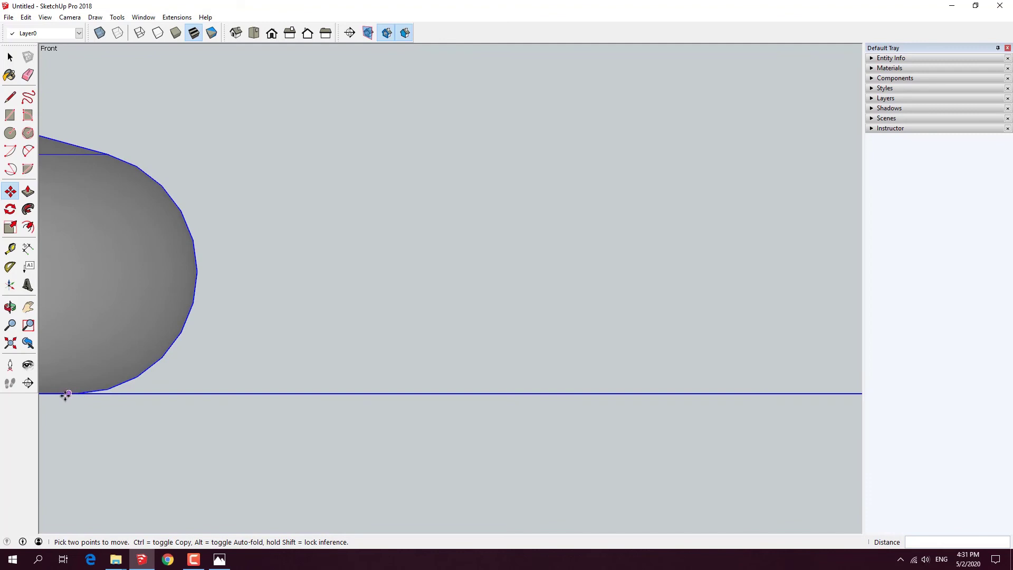
pyautogui.click(66, 395)
pyautogui.scroll(-2, 65, 395)
pyautogui.scroll(-2, 65, 394)
pyautogui.scroll(-2, 65, 395)
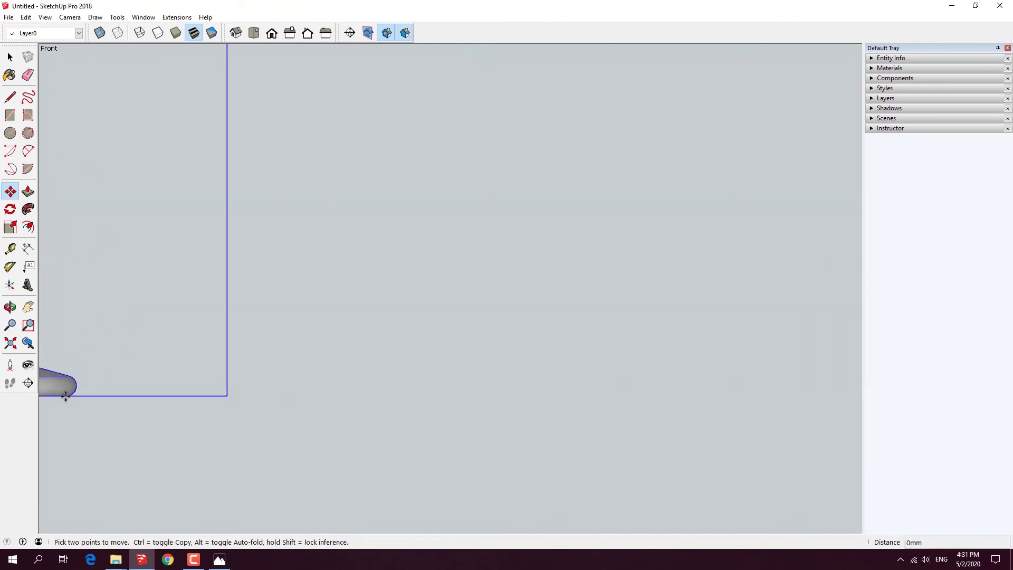
pyautogui.scroll(-2, 66, 396)
pyautogui.scroll(-2, 66, 395)
pyautogui.scroll(-3, 65, 395)
pyautogui.scroll(-1, 423, 309)
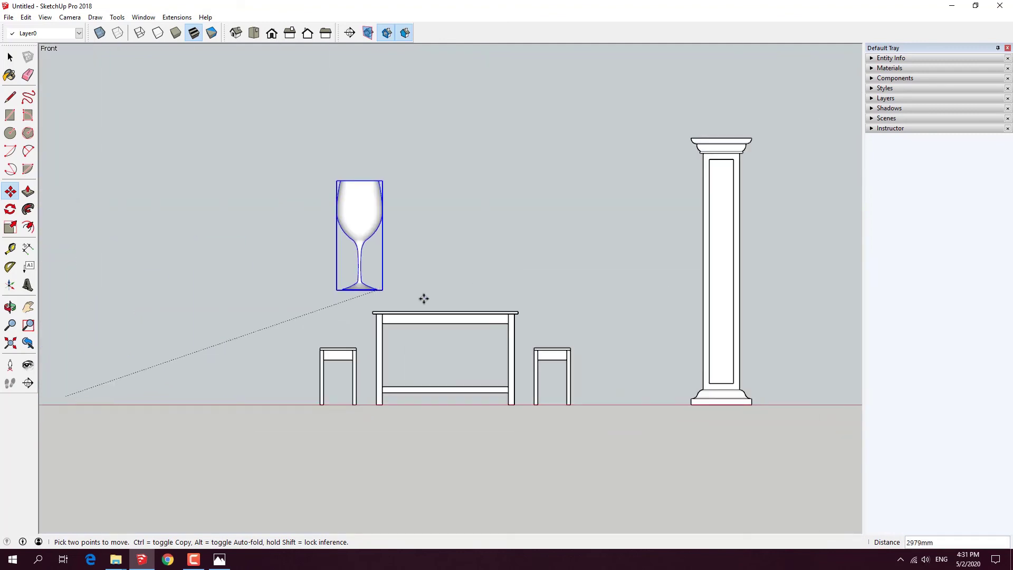
pyautogui.scroll(3, 443, 303)
pyautogui.scroll(2, 443, 303)
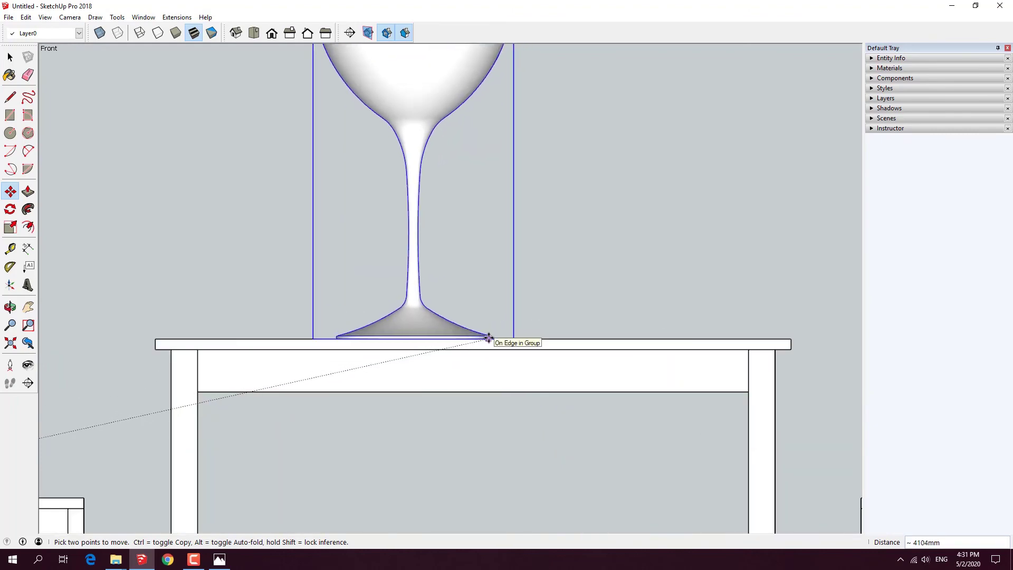
pyautogui.click(488, 335)
# Step: Orbit from the front back to a perspective view of the table
pyautogui.scroll(-3, 506, 310)
pyautogui.moveTo(506, 309)
pyautogui.mouseDown(button='middle')
pyautogui.moveTo(560, 314)
pyautogui.moveTo(454, 311)
pyautogui.mouseUp(button='middle')
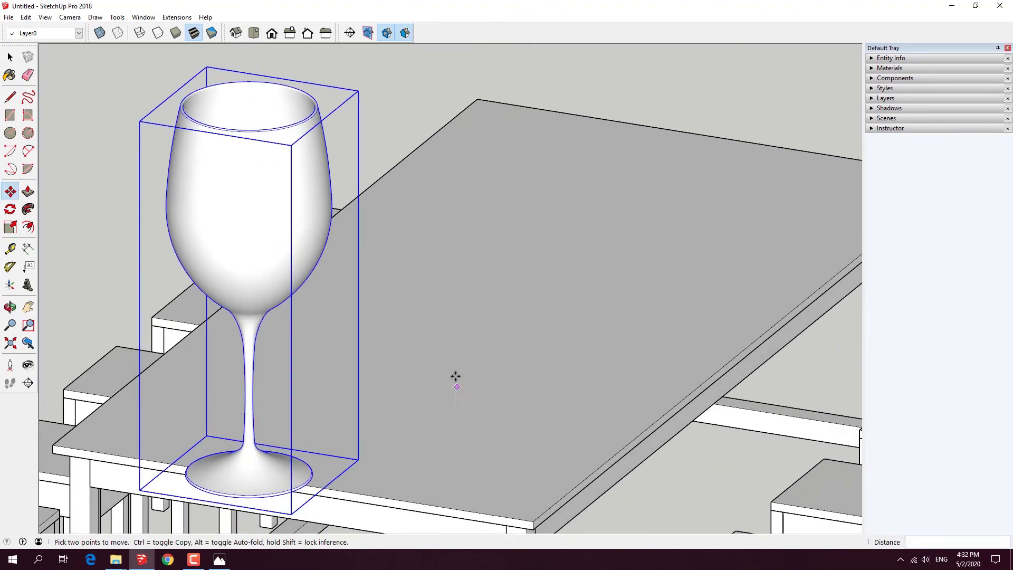
pyautogui.scroll(-2, 455, 362)
pyautogui.moveTo(455, 362)
pyautogui.mouseDown(button='middle')
pyautogui.moveTo(715, 398)
pyautogui.moveTo(789, 391)
pyautogui.mouseUp(button='middle')
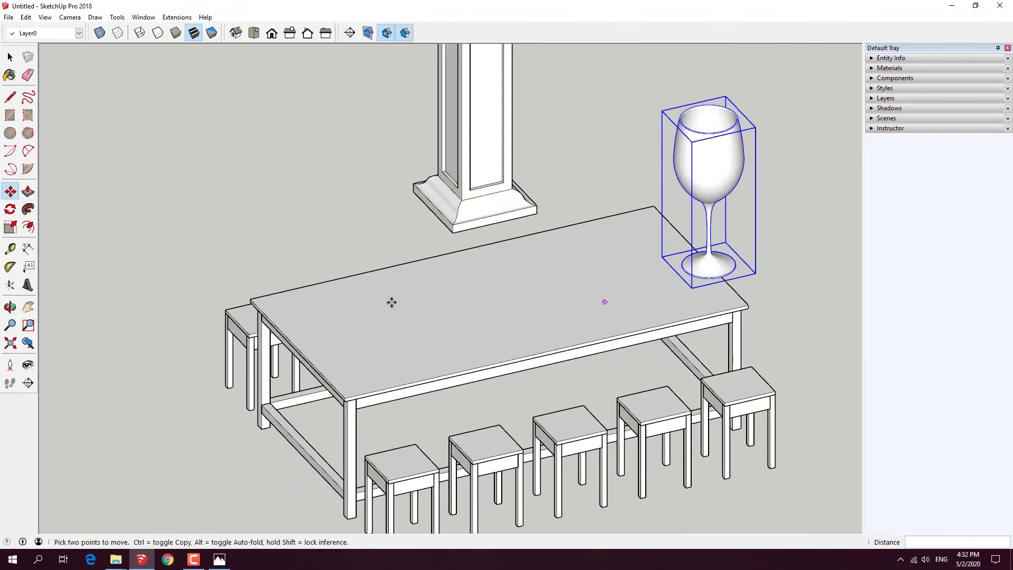
# Step: Scale the glass down uniformly from a corner grip, abandoning a height-only stretch
pyautogui.click(10, 226)
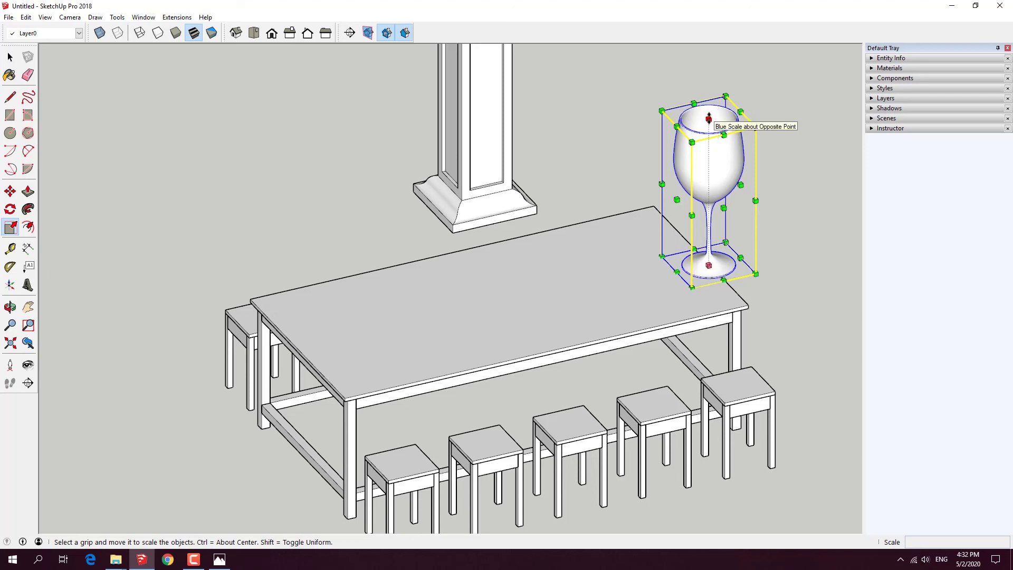
pyautogui.moveTo(708, 118); pyautogui.dragTo(708, 139)
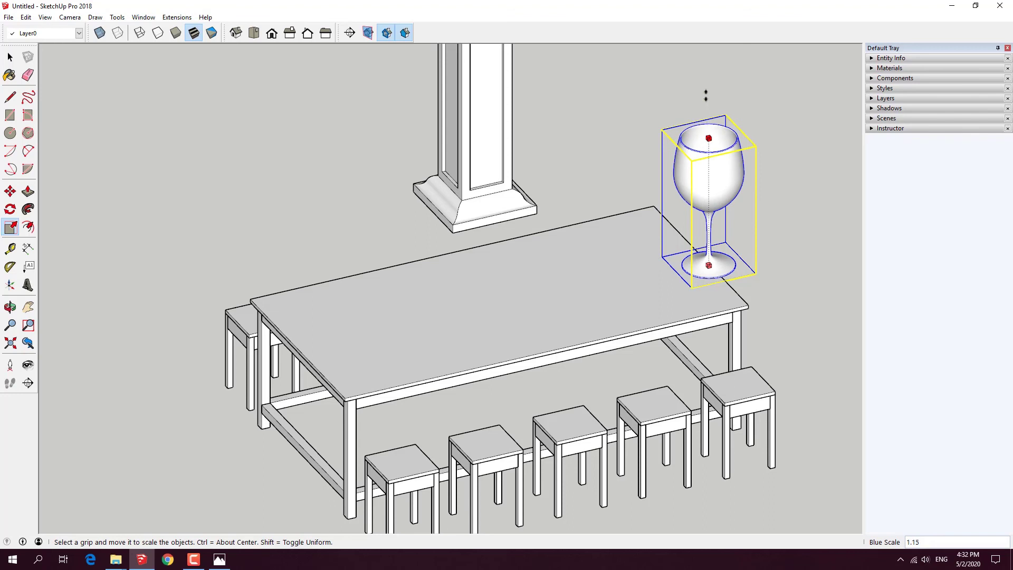
pyautogui.moveTo(706, 95); pyautogui.dragTo(707, 95)
pyautogui.press('Escape')
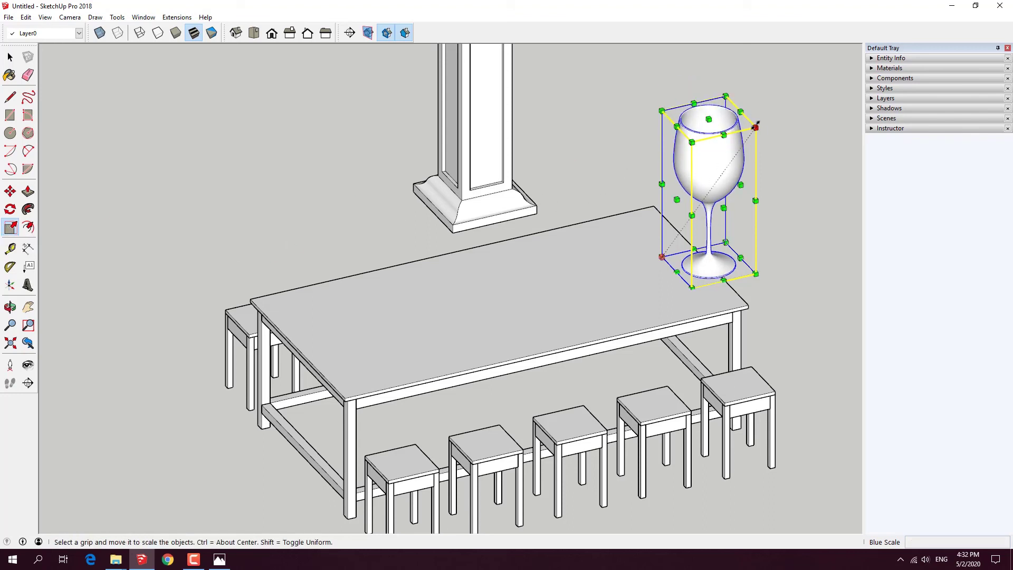
pyautogui.moveTo(755, 127); pyautogui.dragTo(684, 227)
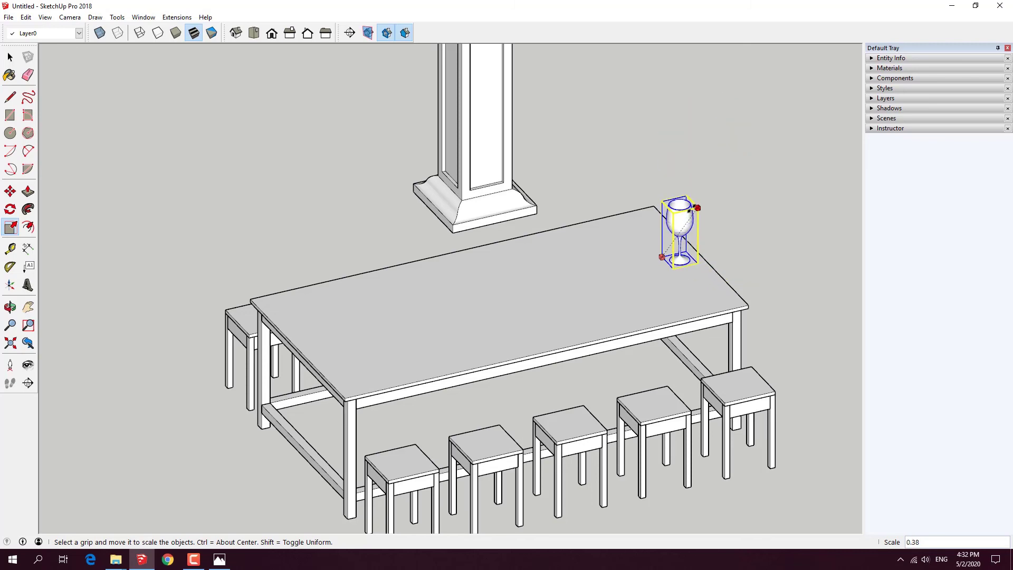
pyautogui.scroll(2, 680, 230)
pyautogui.scroll(2, 681, 230)
pyautogui.write('0.11')
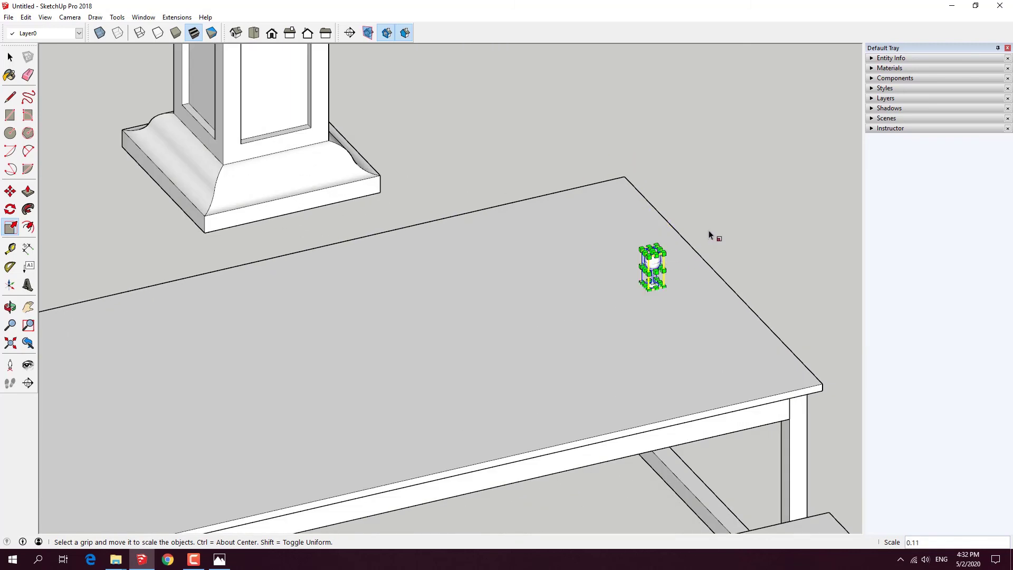
# Step: Scale the glass back up uniformly by 1.50
pyautogui.press('o')
pyautogui.moveTo(723, 263); pyautogui.dragTo(468, 276, button='middle')
pyautogui.scroll(-3, 560, 287)
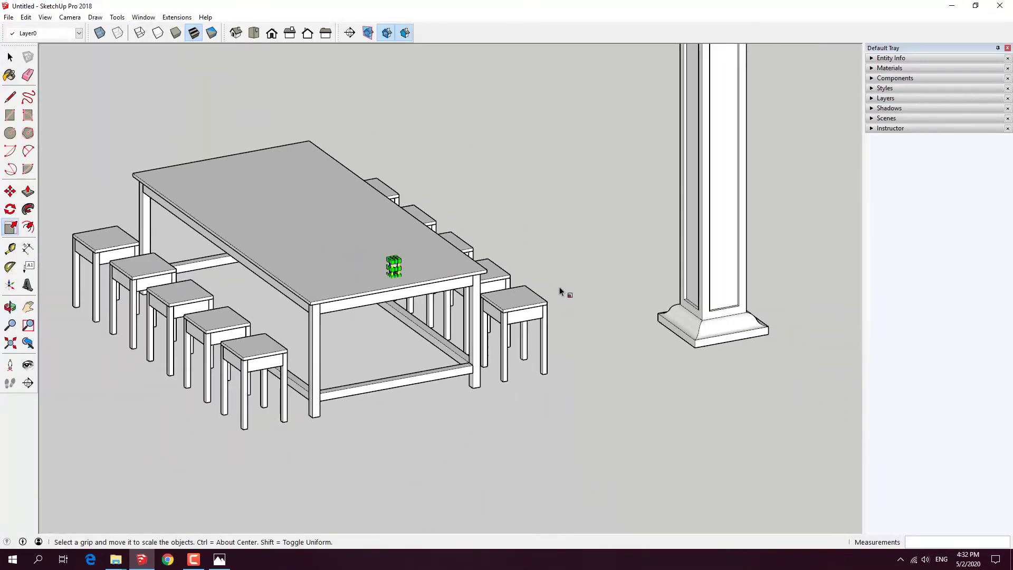
pyautogui.moveTo(559, 287); pyautogui.dragTo(232, 251, button='middle')
pyautogui.press('s')
pyautogui.scroll(2, 295, 221)
pyautogui.scroll(2, 328, 210)
pyautogui.scroll(3, 327, 206)
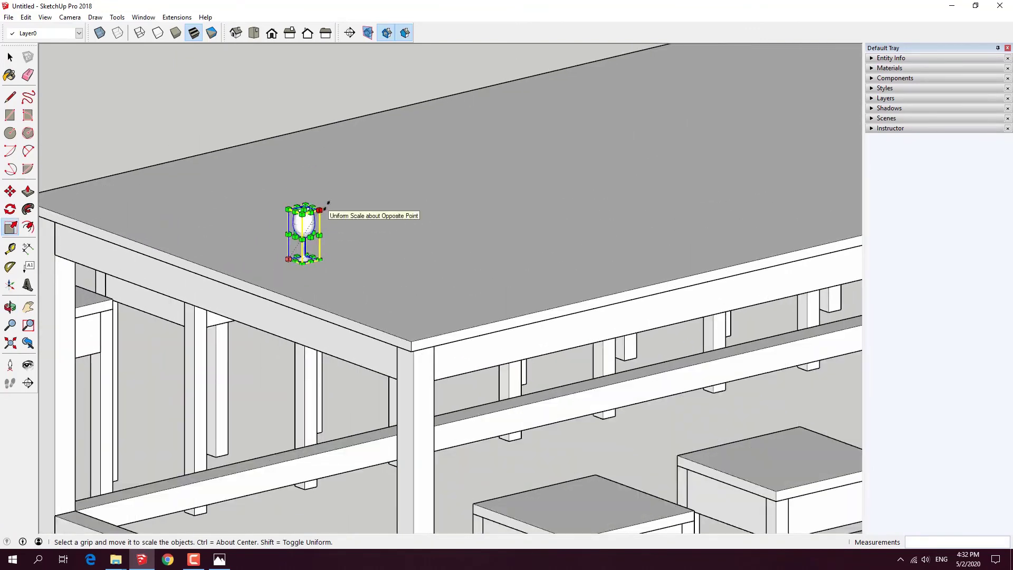
pyautogui.moveTo(319, 209); pyautogui.dragTo(335, 183)
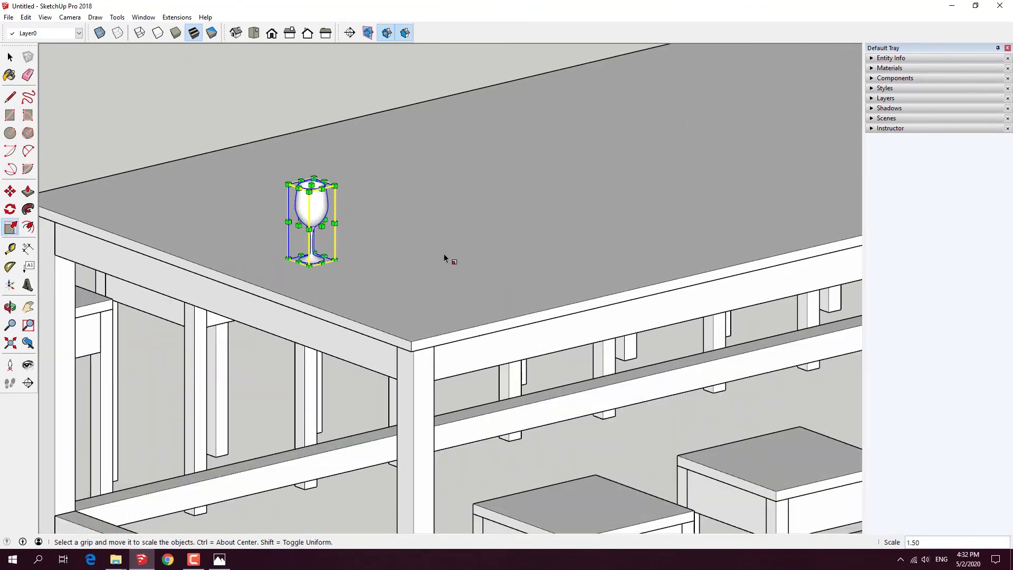
# Step: Move the glass to the far right of the tabletop
pyautogui.press('m')
pyautogui.click(363, 243)
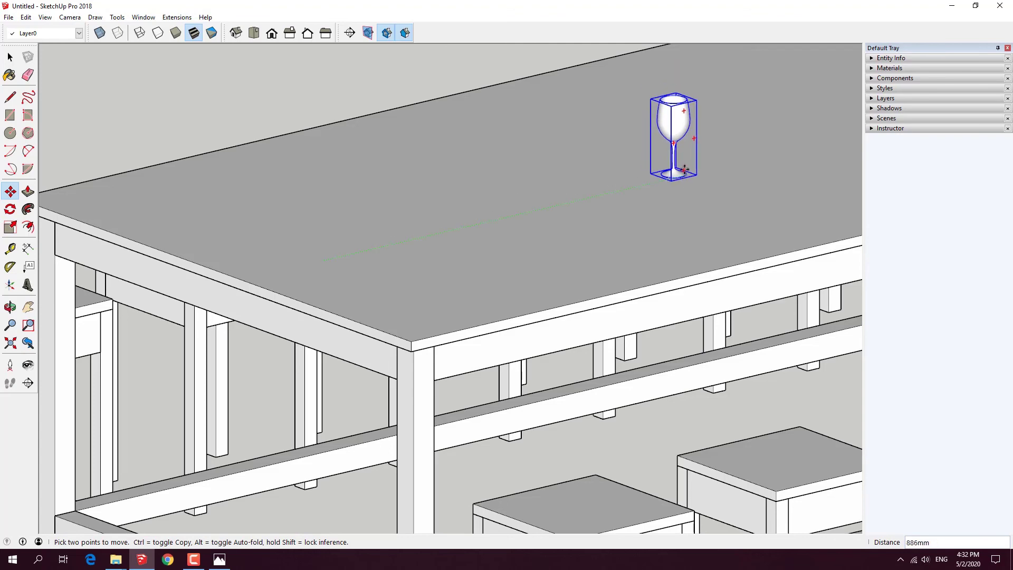
pyautogui.click(686, 174)
pyautogui.scroll(-1, 617, 233)
pyautogui.scroll(-1, 617, 233)
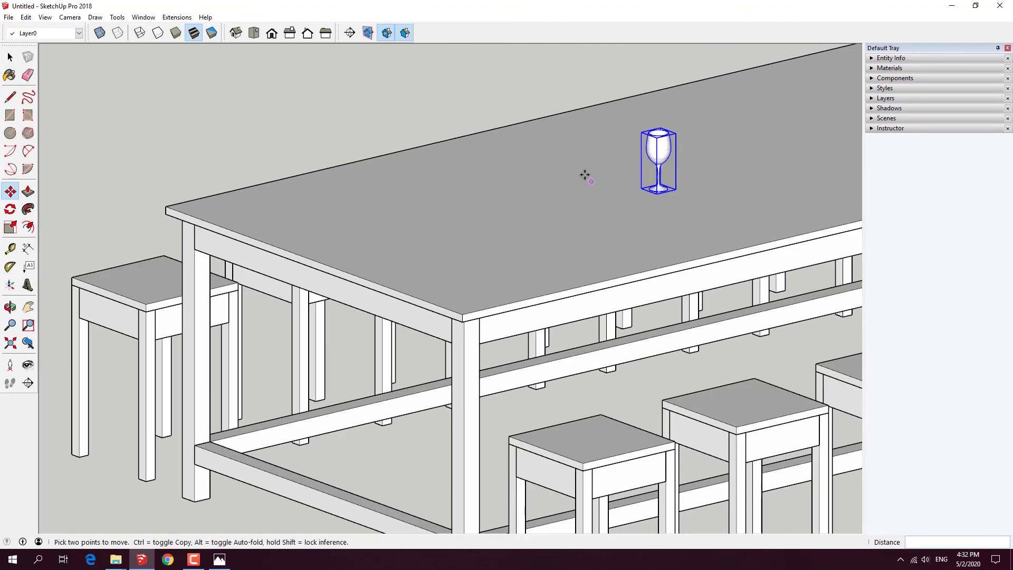
pyautogui.moveTo(584, 175); pyautogui.dragTo(671, 206, button='middle')
pyautogui.scroll(2, 674, 203)
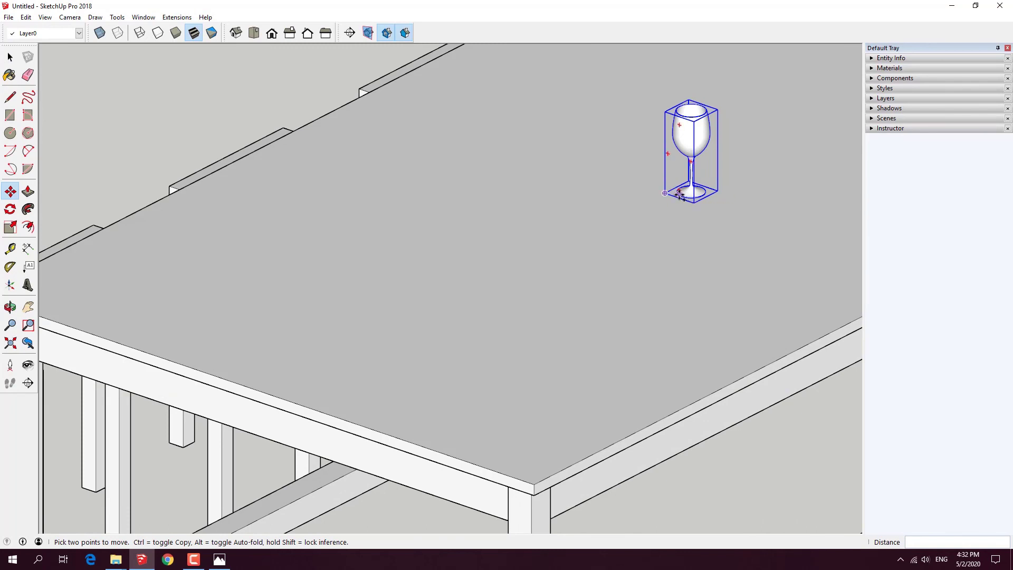
# Step: Copy the glass twice to the left with Move and Ctrl
pyautogui.click(678, 195)
pyautogui.press('ctrl')
pyautogui.click(640, 183)
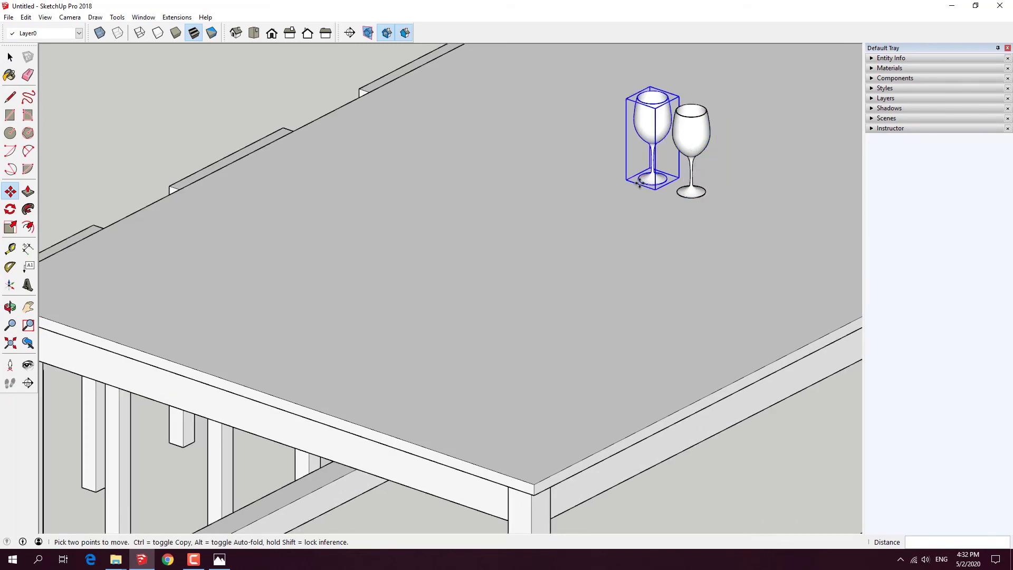
pyautogui.click(643, 180)
pyautogui.press('ctrl')
pyautogui.click(601, 202)
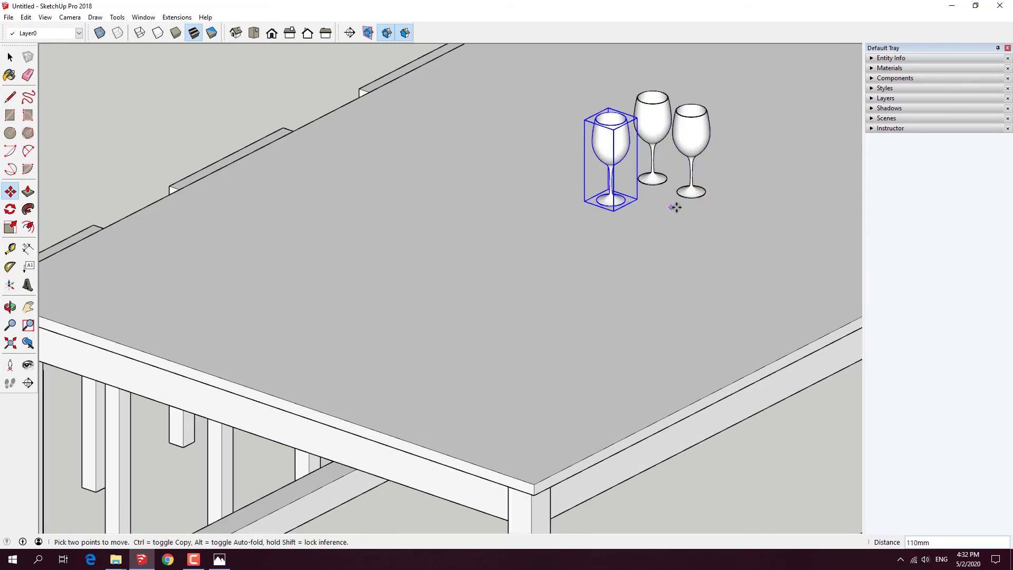
# Step: Scale the leftmost glass down to 0.72
pyautogui.click(10, 226)
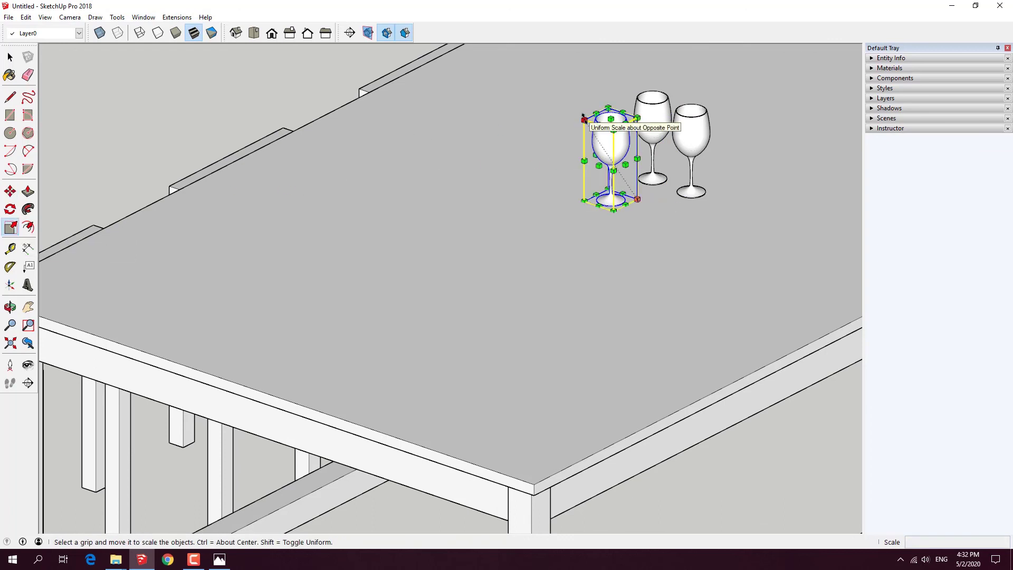
pyautogui.moveTo(583, 117); pyautogui.dragTo(598, 142)
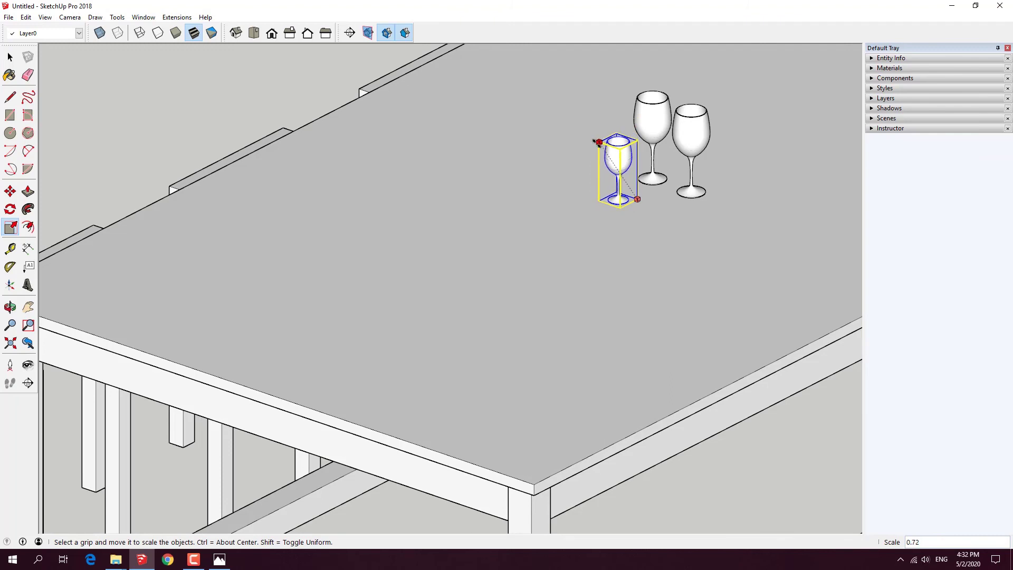
pyautogui.click(598, 141)
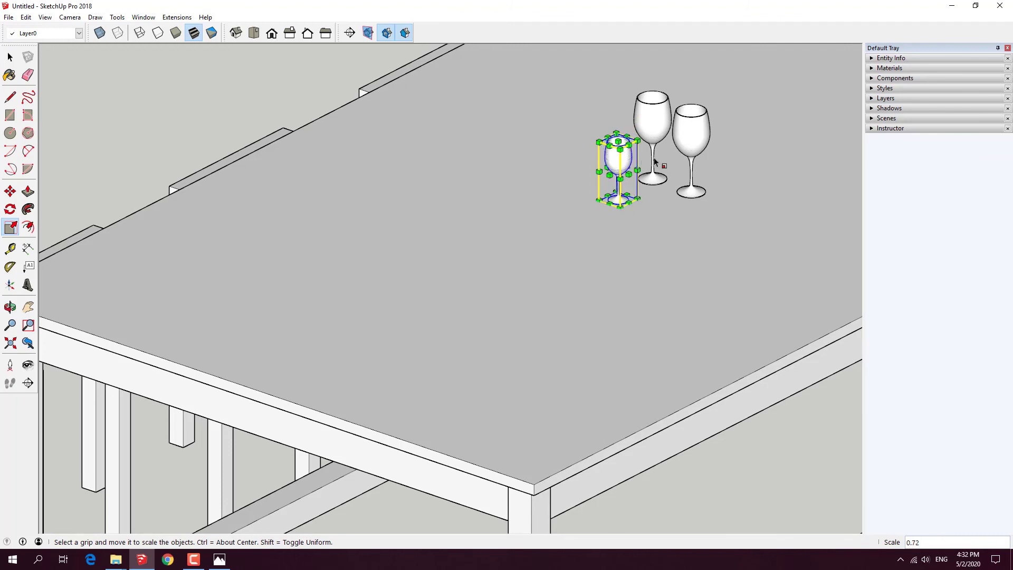
pyautogui.press('space')
# Step: Scale the rightmost glass to 0.90
pyautogui.click(695, 127)
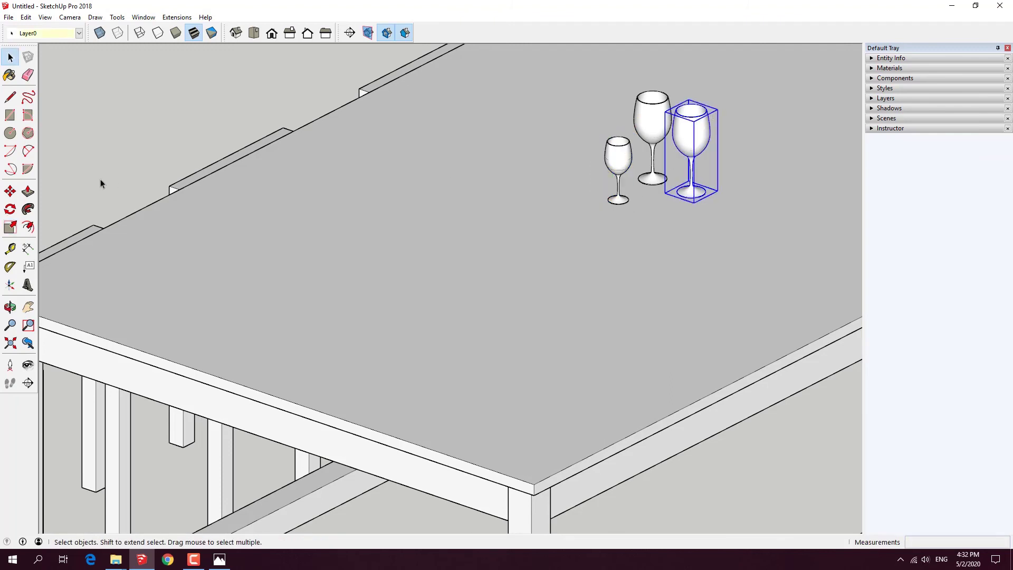
pyautogui.click(10, 226)
pyautogui.click(717, 109)
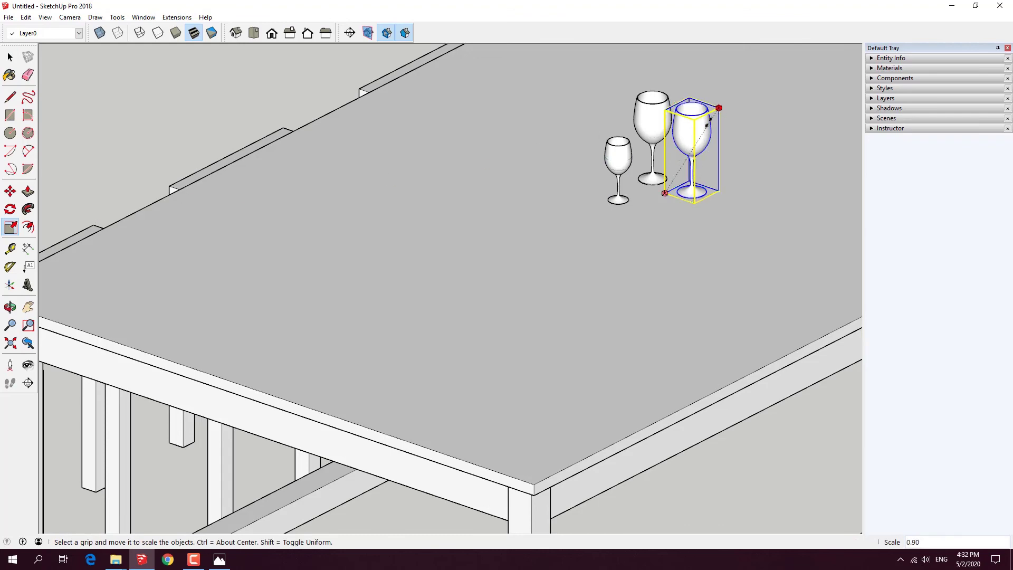
pyautogui.click(702, 133)
pyautogui.press('space')
pyautogui.scroll(-3, 682, 226)
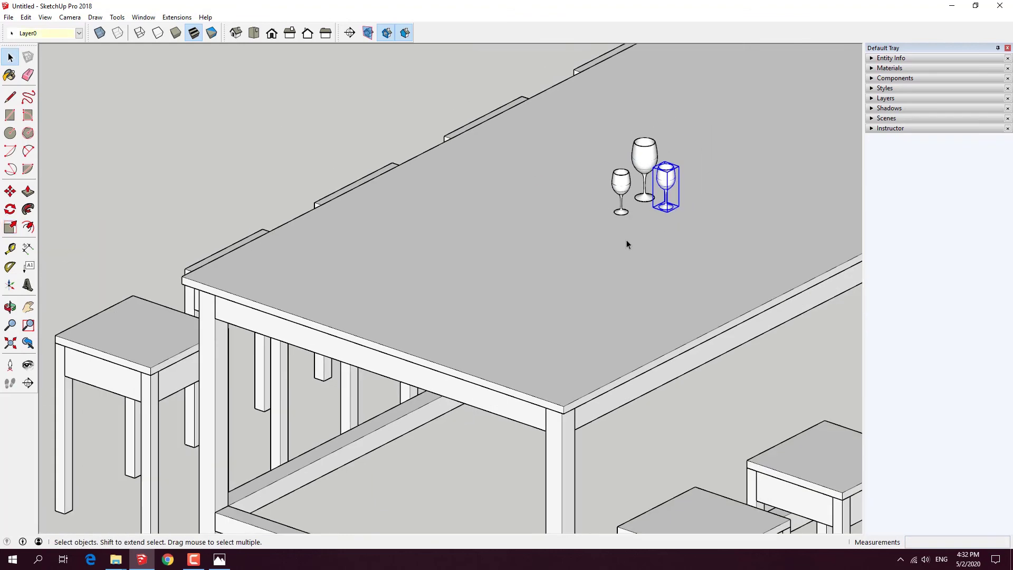
pyautogui.scroll(-5, 626, 242)
pyautogui.moveTo(626, 242)
pyautogui.mouseDown(button='middle')
pyautogui.moveTo(868, 218)
pyautogui.moveTo(611, 208)
pyautogui.moveTo(592, 228)
pyautogui.moveTo(468, 221)
pyautogui.moveTo(433, 242)
pyautogui.mouseUp(button='middle')
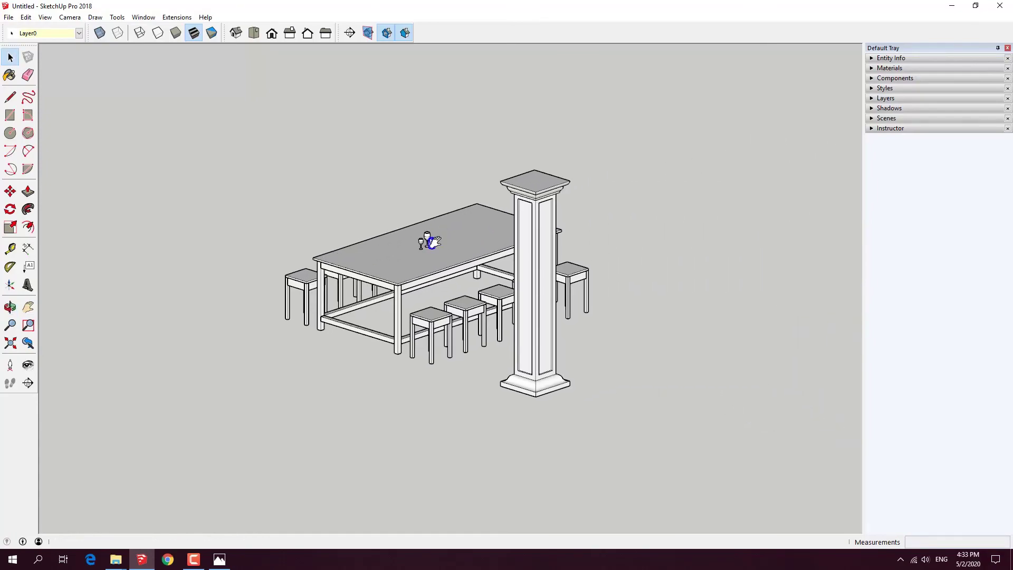